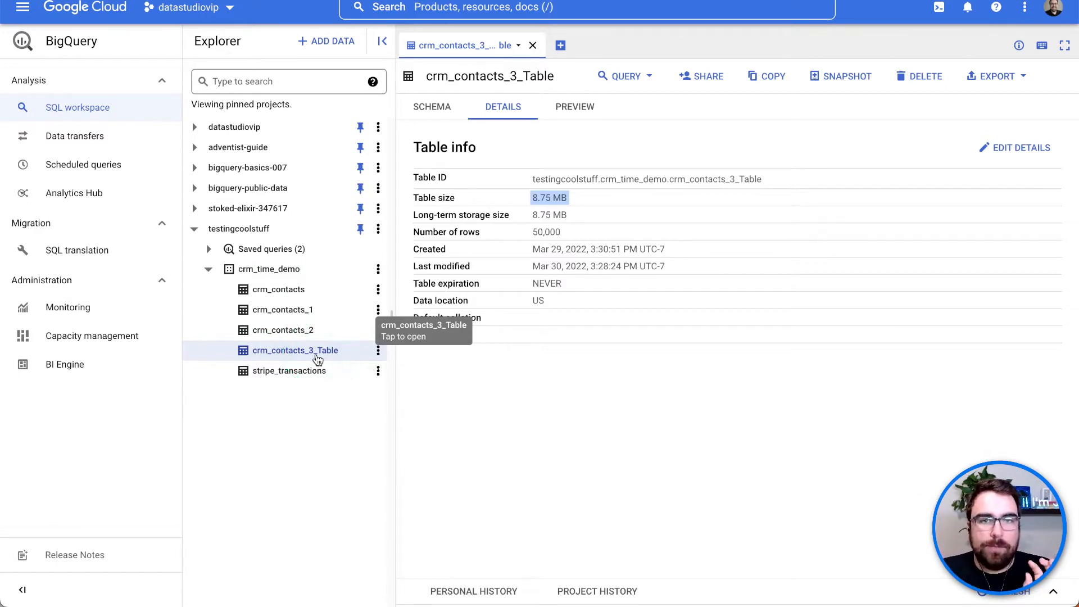
# Examine the details, schema and data preview of crm_contacts_3_Table, including its table ID and number of rows.
pyautogui.moveTo(531, 179); pyautogui.dragTo(757, 185)
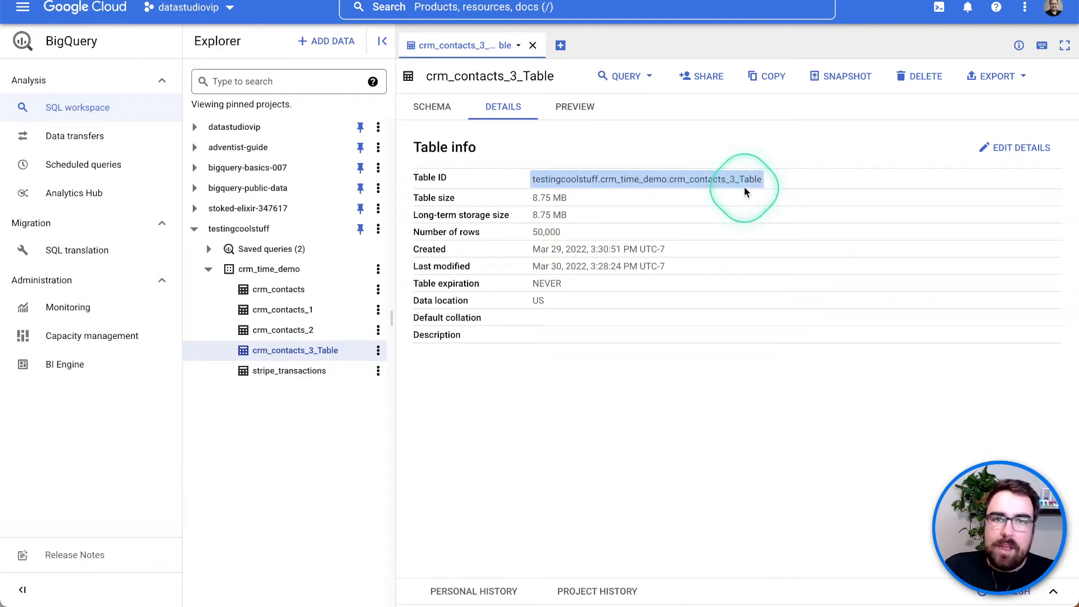
pyautogui.click(574, 204)
pyautogui.moveTo(575, 204); pyautogui.dragTo(538, 232)
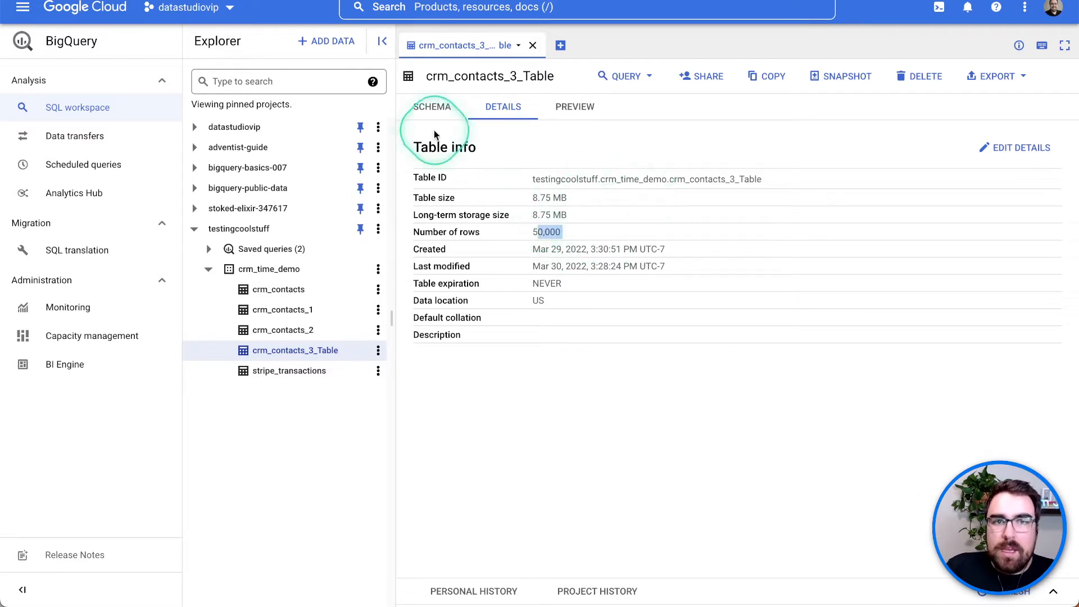
pyautogui.click(431, 108)
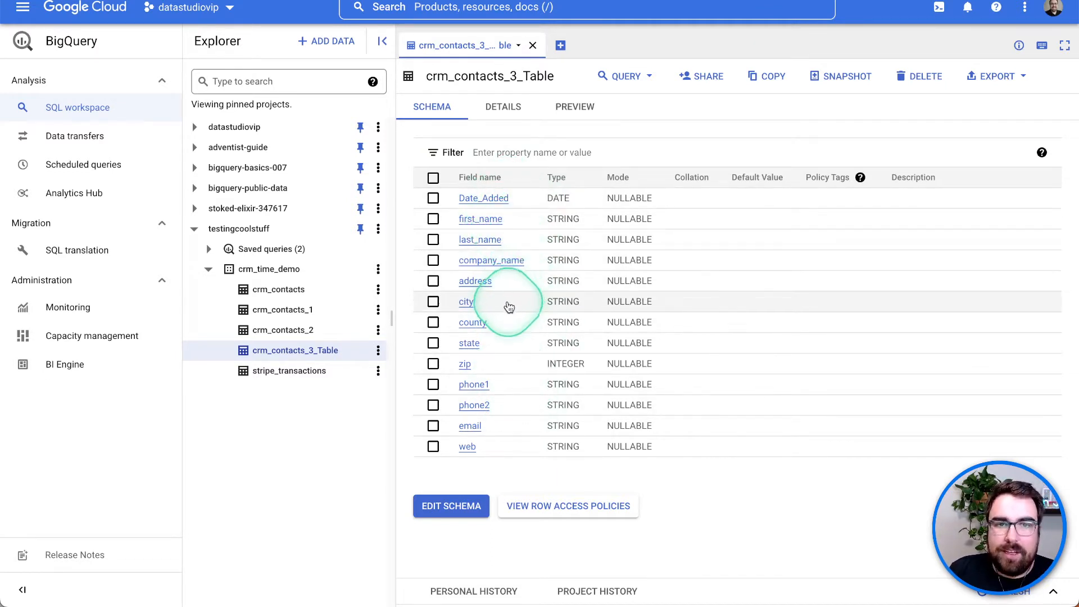
pyautogui.click(569, 109)
pyautogui.hscroll(3, 722, 236)
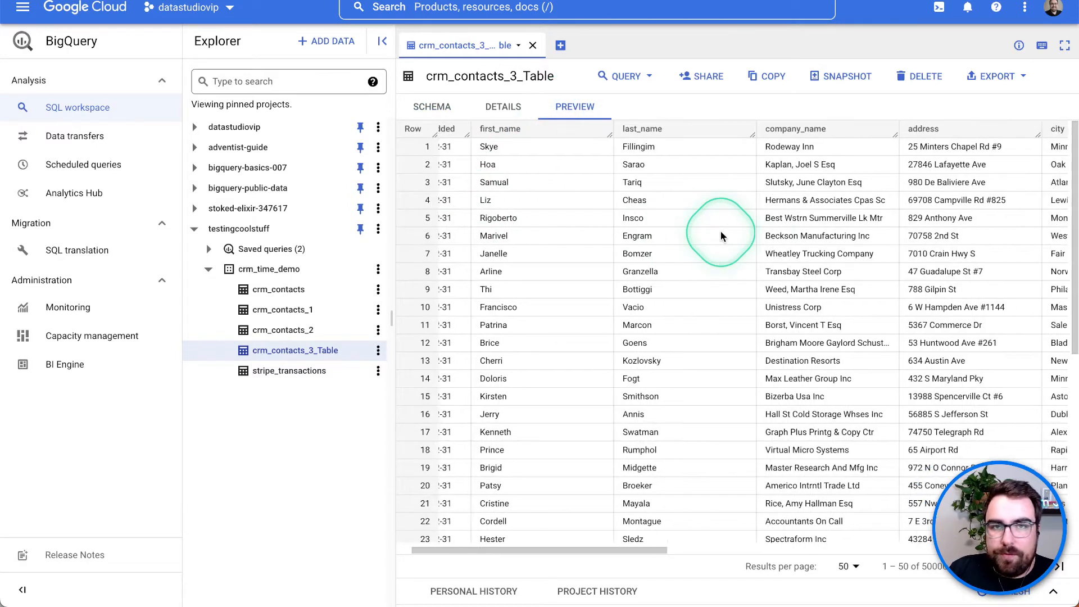
pyautogui.hscroll(5, 722, 236)
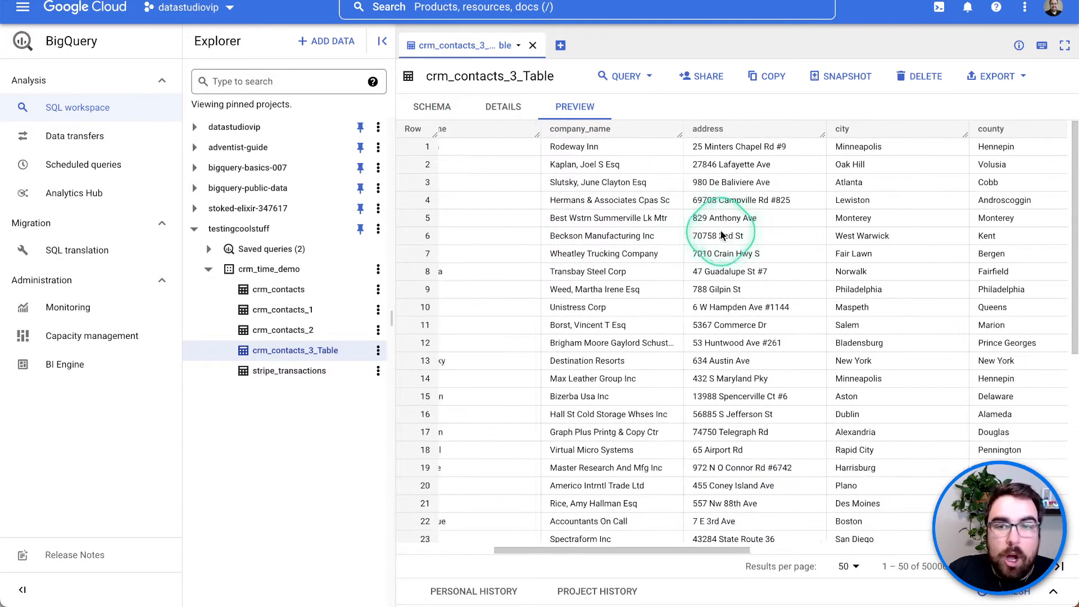
pyautogui.hscroll(-8, 722, 236)
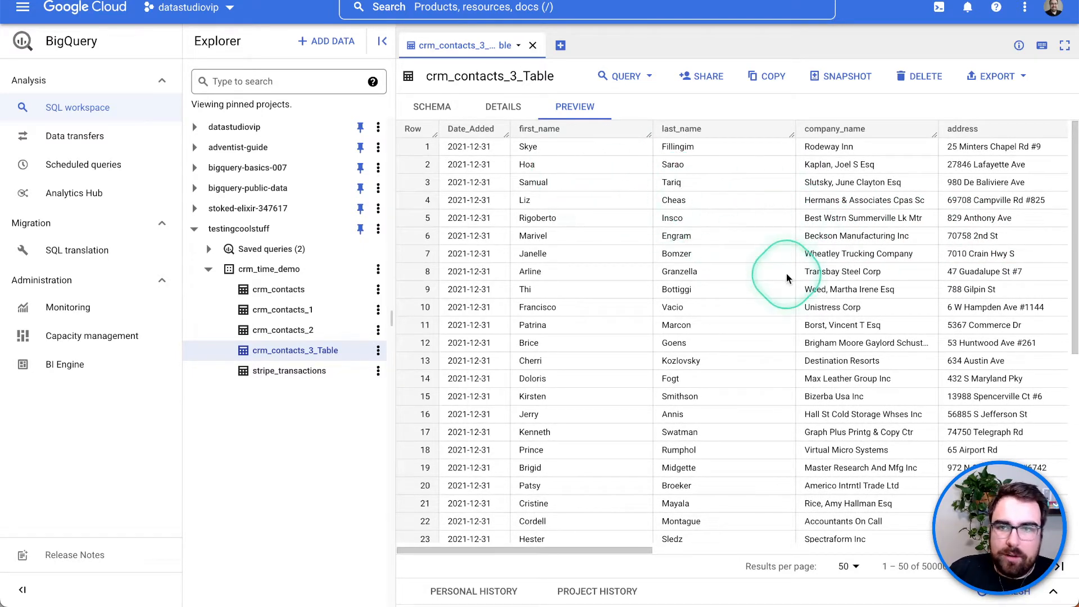
pyautogui.click(522, 114)
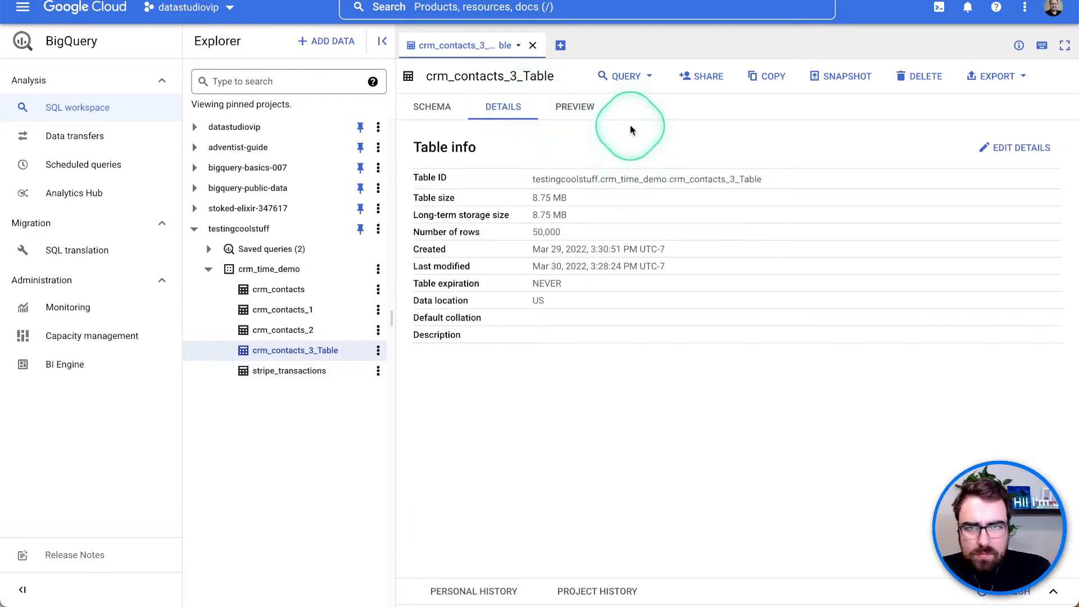
# Create a query in a new tab that selects all columns from crm_contacts_3_Table, without the row limit.
pyautogui.click(622, 78)
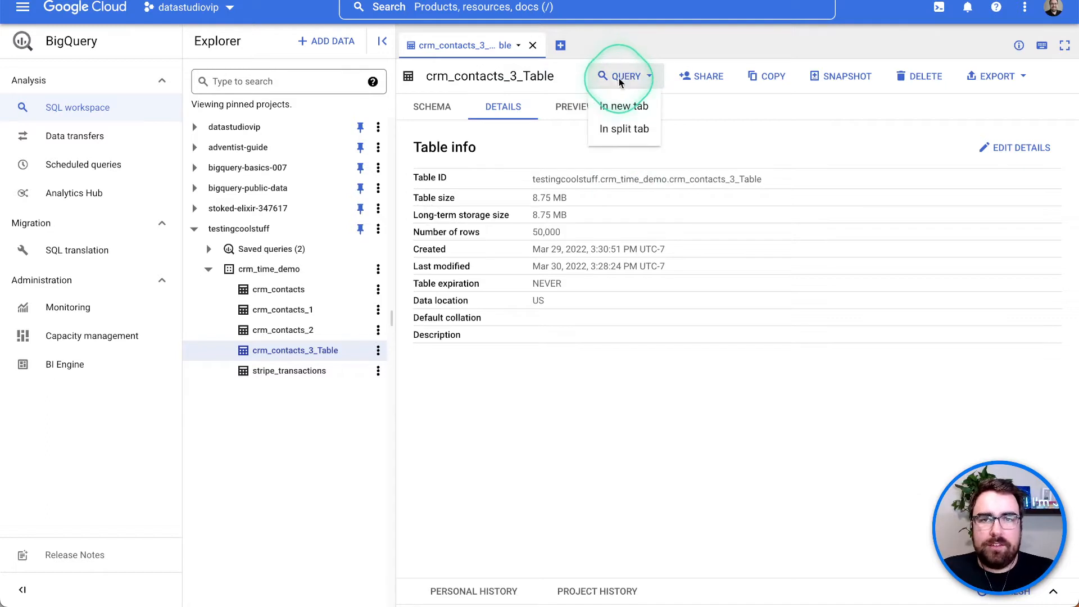
pyautogui.click(627, 108)
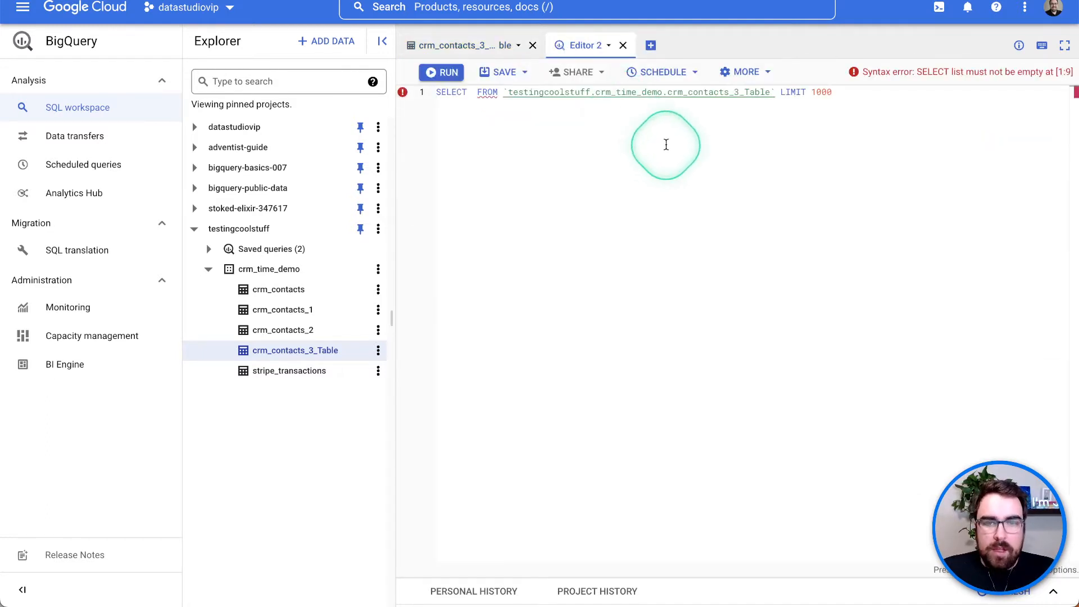
pyautogui.click(473, 94)
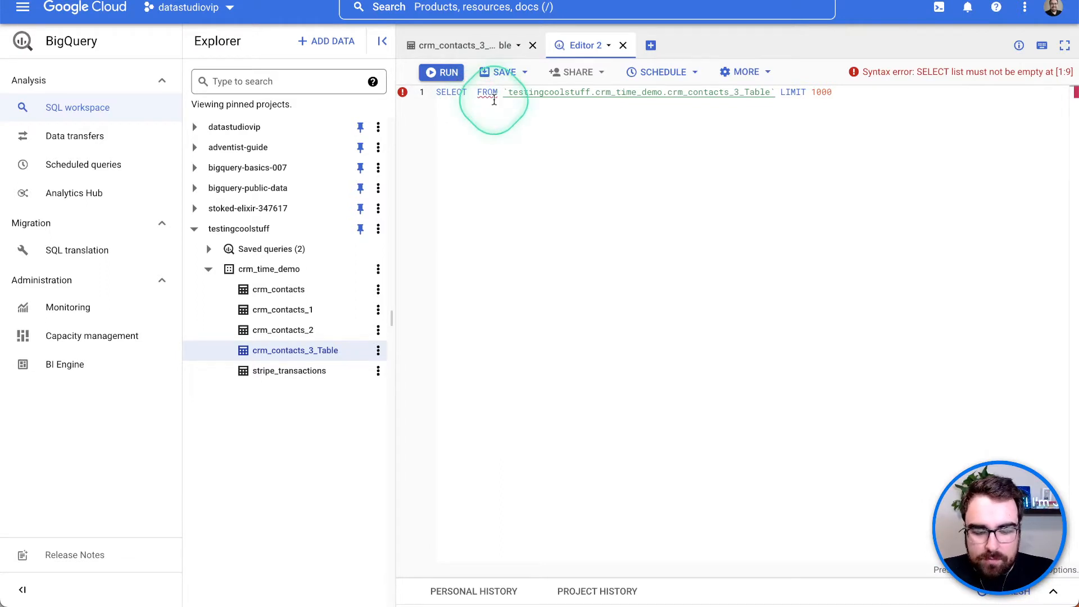
pyautogui.write('*')
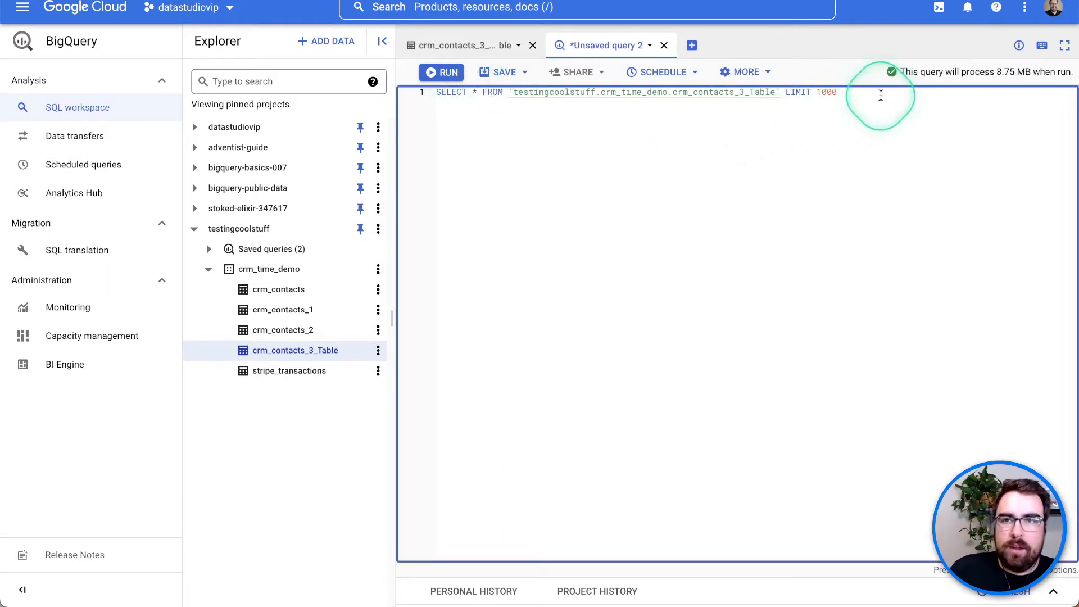
pyautogui.moveTo(843, 92); pyautogui.dragTo(788, 96)
pyautogui.press('BackSpace')
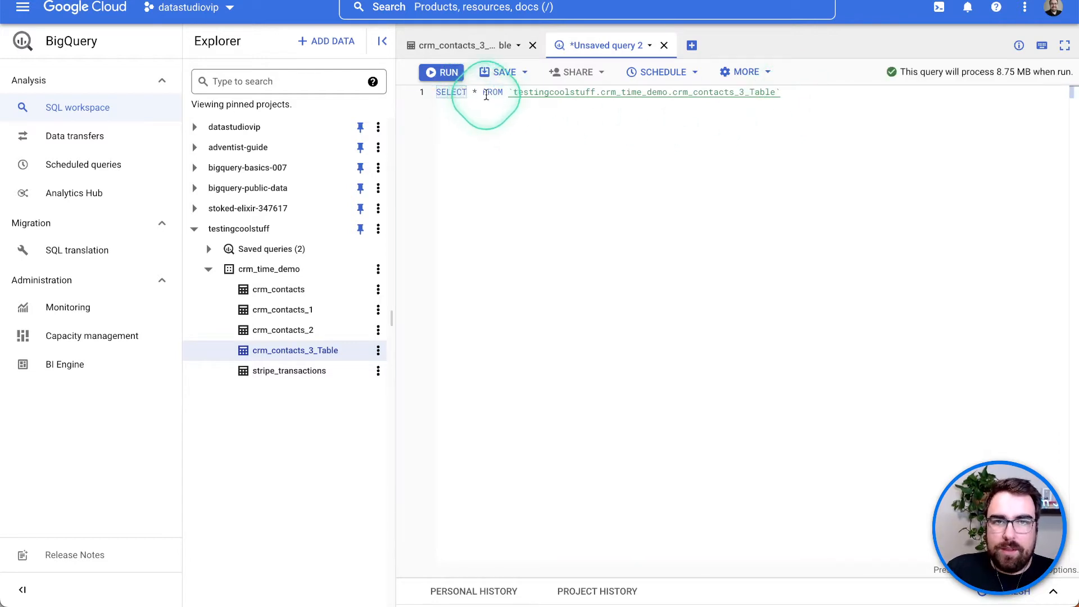
# Run the query and enlarge the results area below the editor.
pyautogui.click(445, 73)
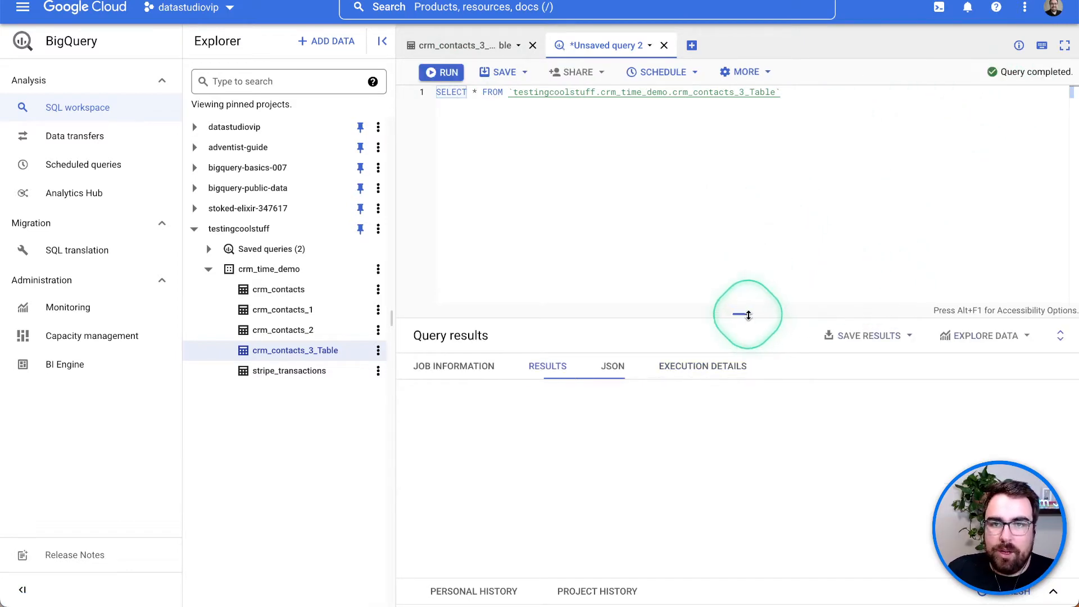
pyautogui.moveTo(746, 313); pyautogui.dragTo(746, 188)
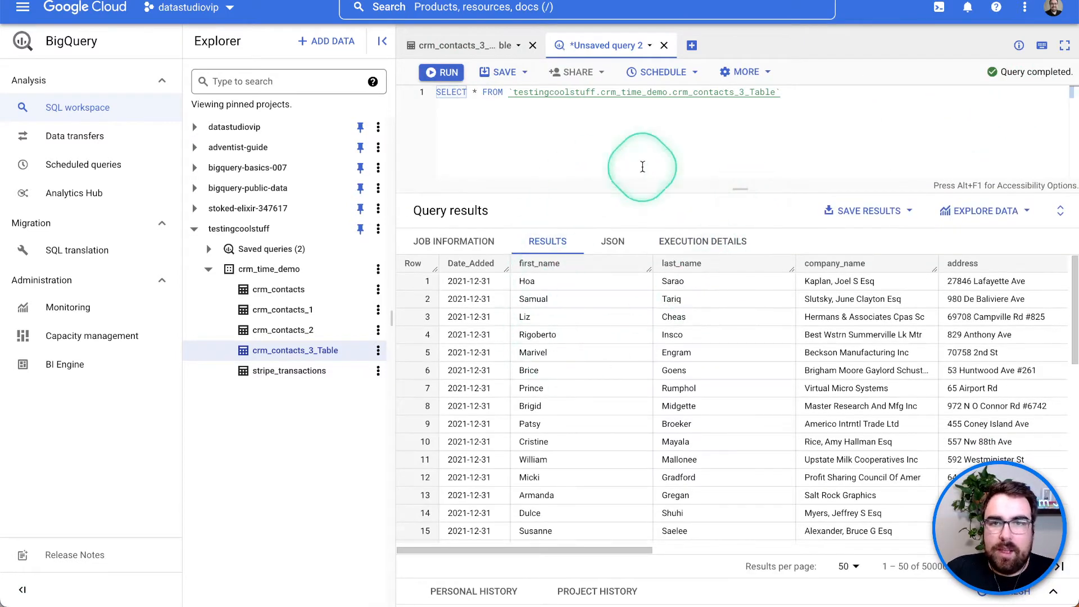
pyautogui.moveTo(746, 192); pyautogui.dragTo(747, 211)
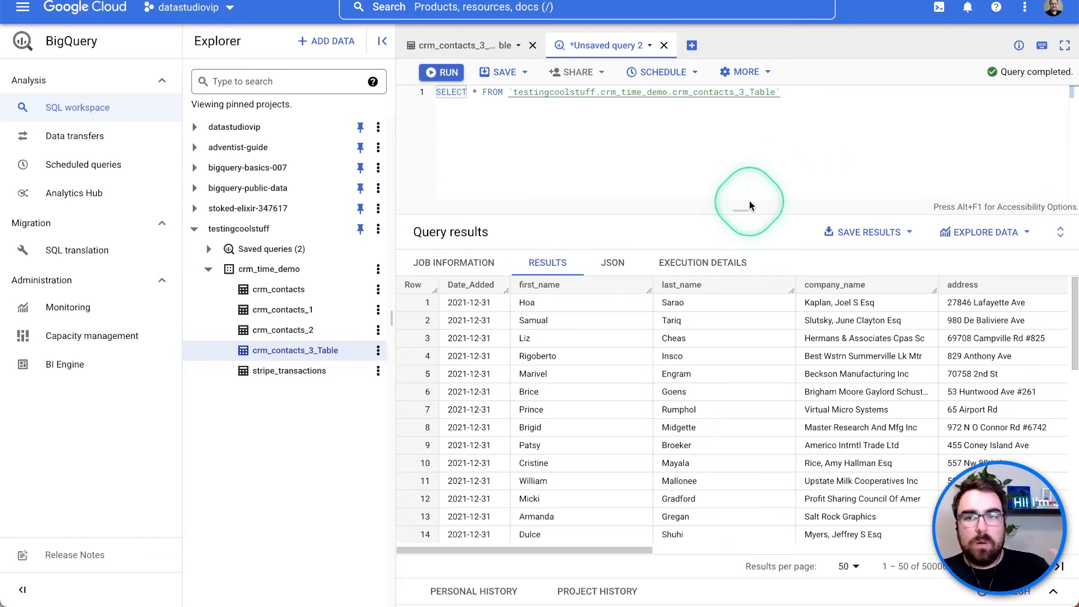
pyautogui.click(642, 140)
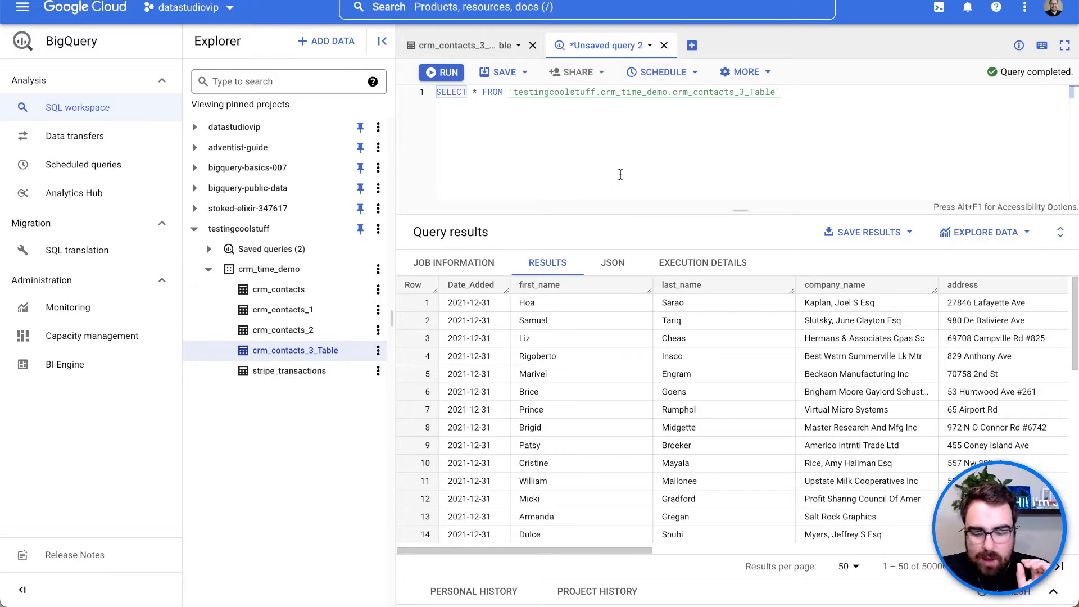
# Switch to the Data Studio report and start adding data with the BigQuery connector.
pyautogui.press('Escape')
pyautogui.hotkey('ctrl', 'Tab')
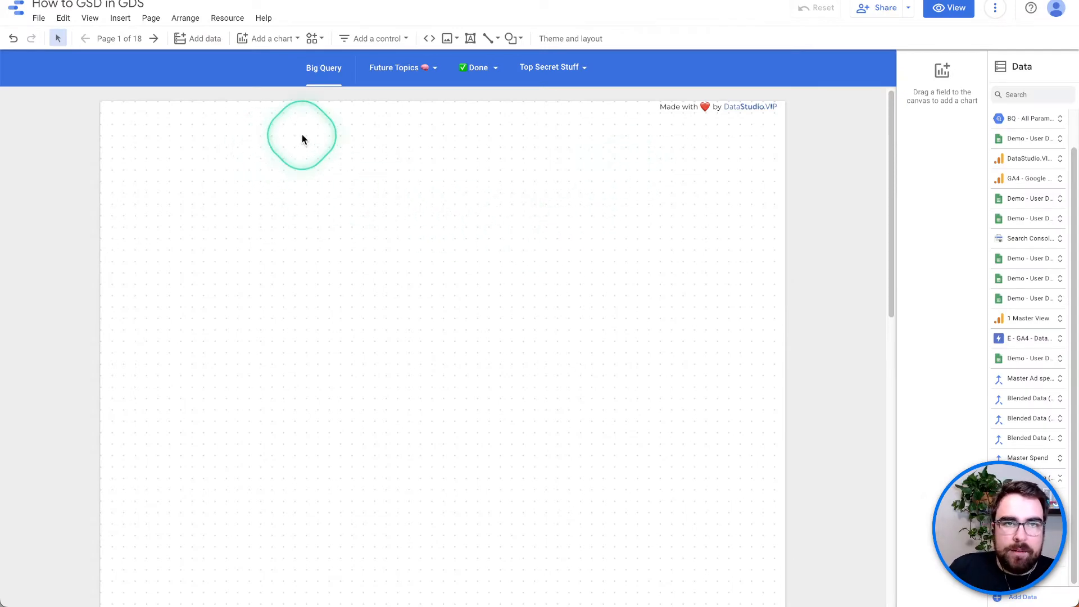
pyautogui.click(198, 39)
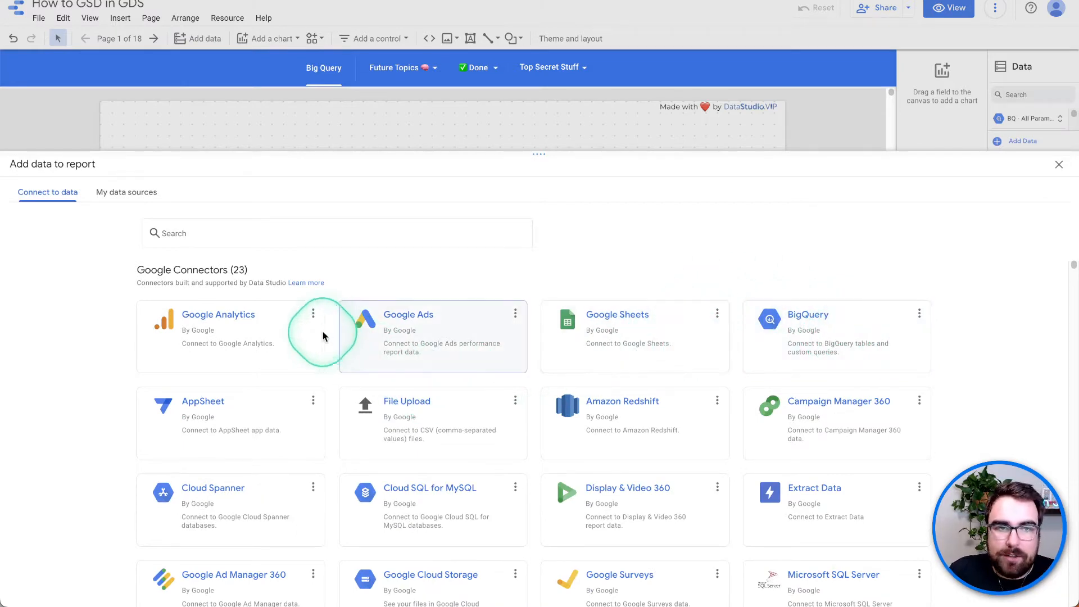
pyautogui.scroll(-2, 272, 373)
pyautogui.scroll(-7, 523, 382)
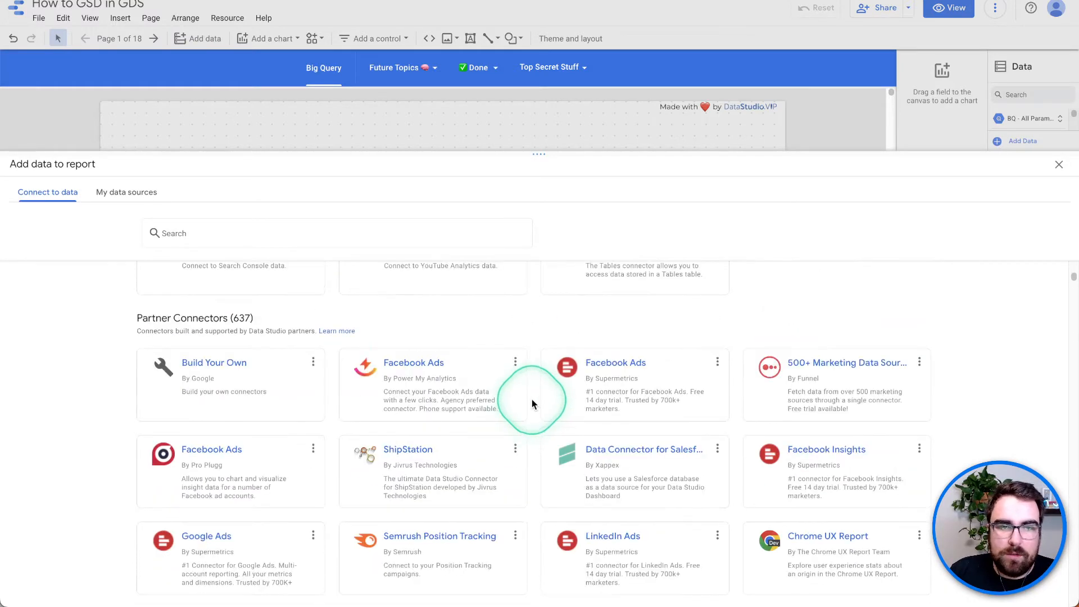
pyautogui.scroll(7, 513, 385)
pyautogui.scroll(3, 515, 388)
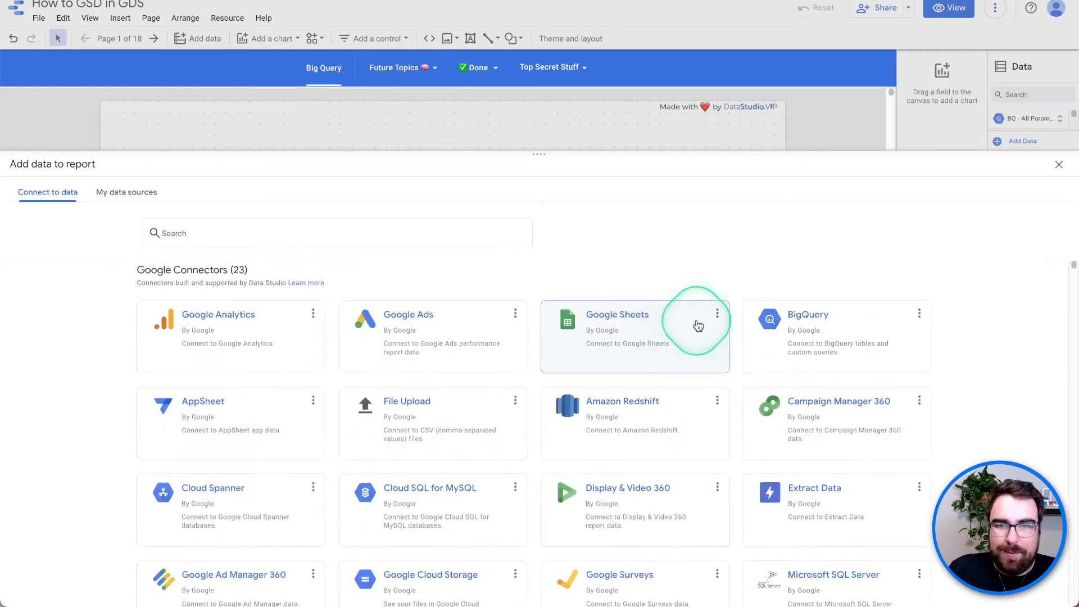
pyautogui.click(795, 322)
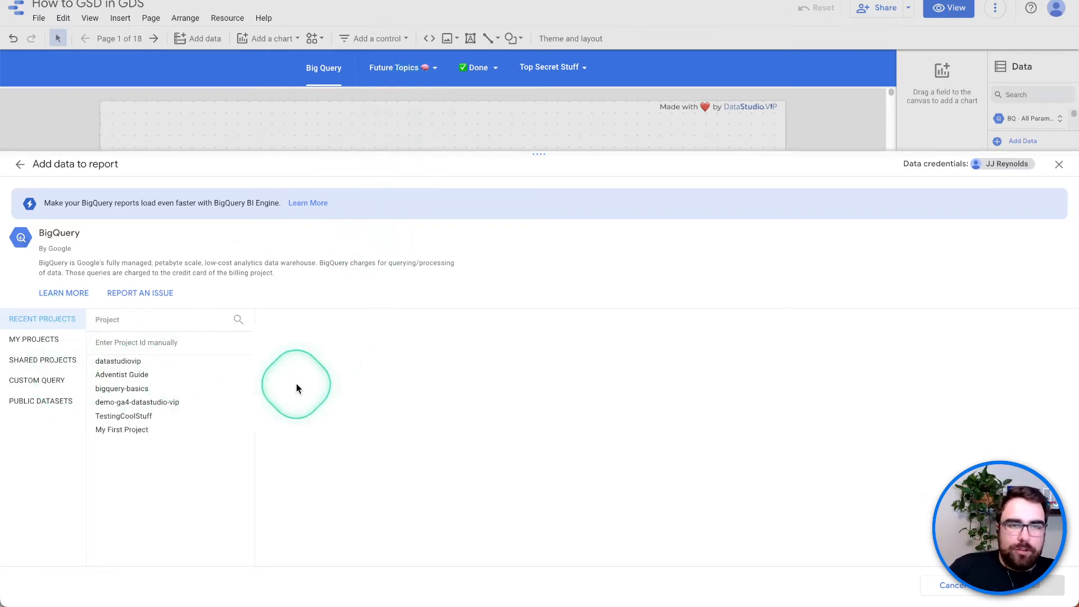
# Add crm_contacts_3_Table from the crm_time_demo dataset of the TestingCoolStuff project to the report.
pyautogui.click(120, 416)
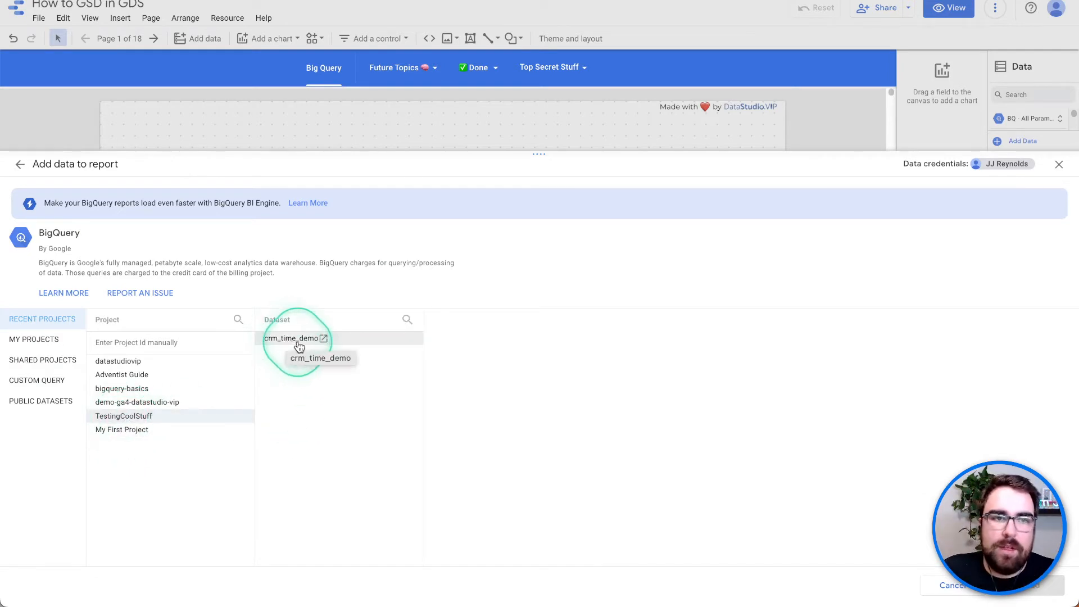
pyautogui.click(292, 340)
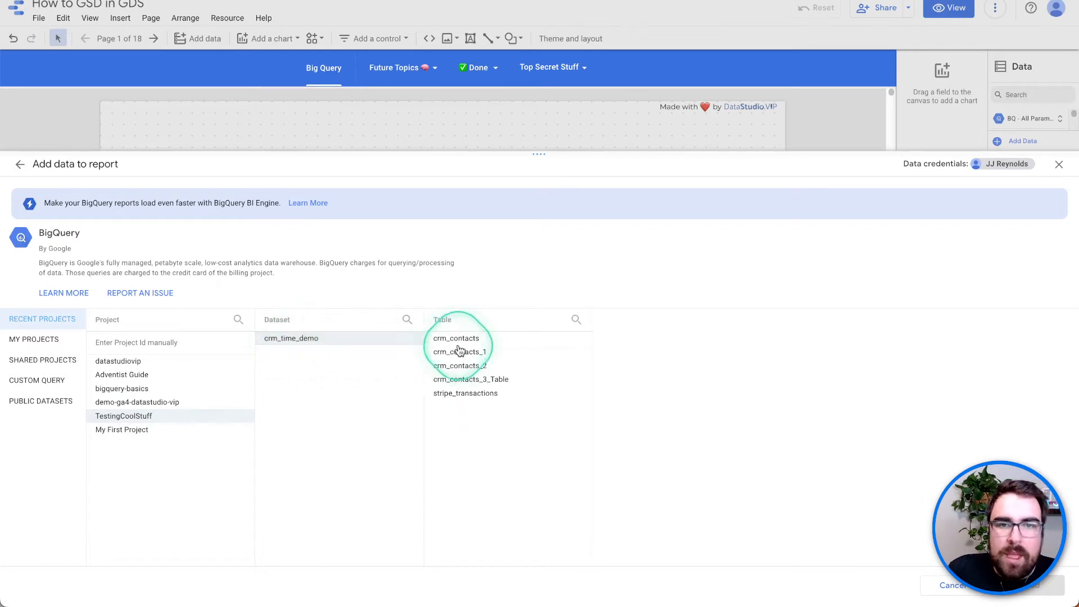
pyautogui.click(473, 380)
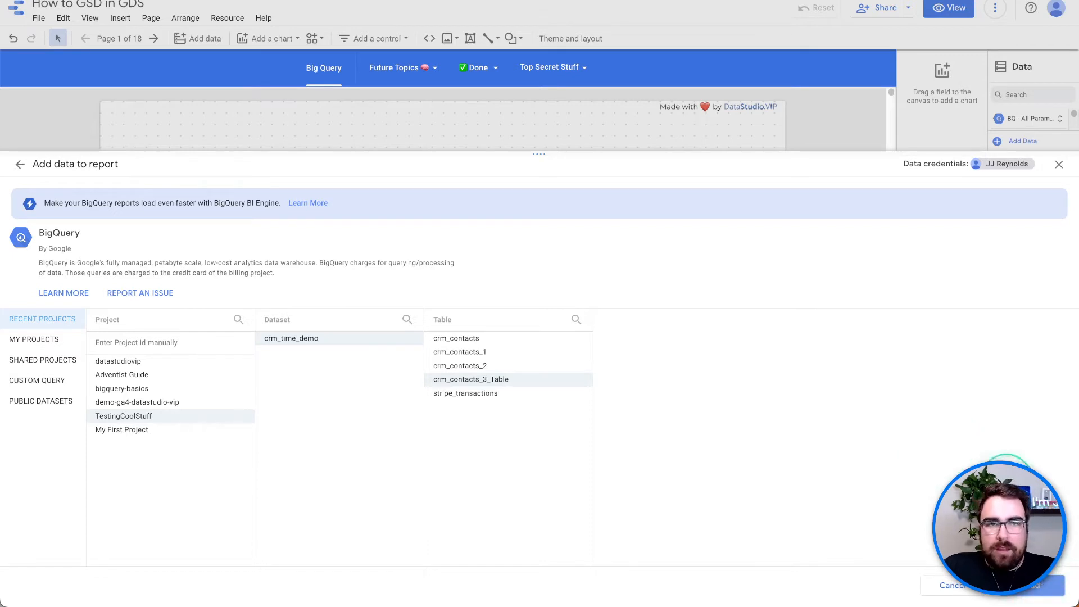
pyautogui.click(1039, 585)
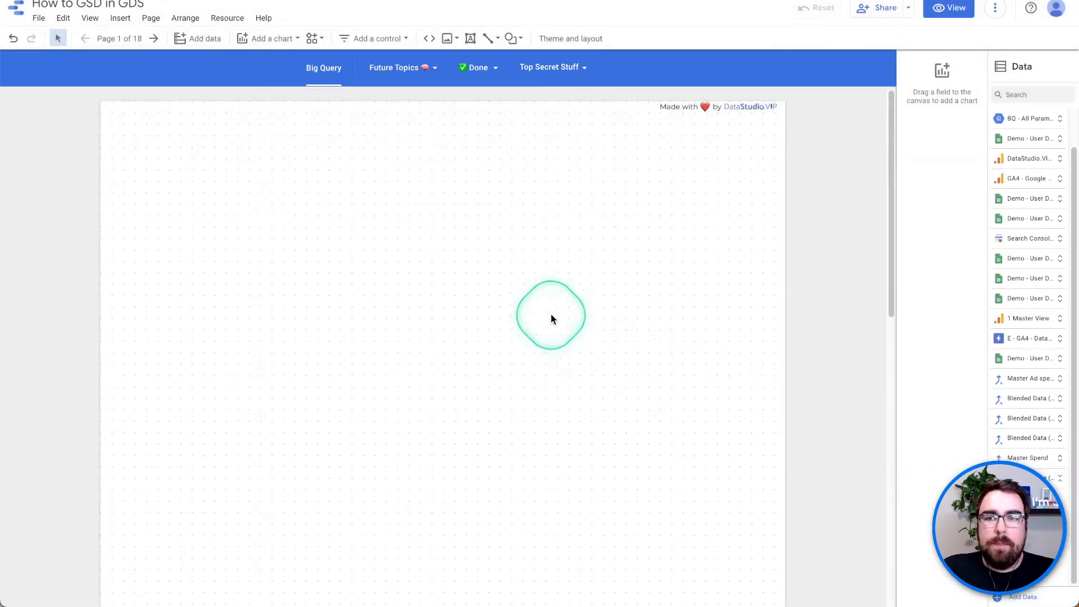
# Draw a table chart across the upper middle of the Big Query report page.
pyautogui.click(286, 45)
pyautogui.click(254, 76)
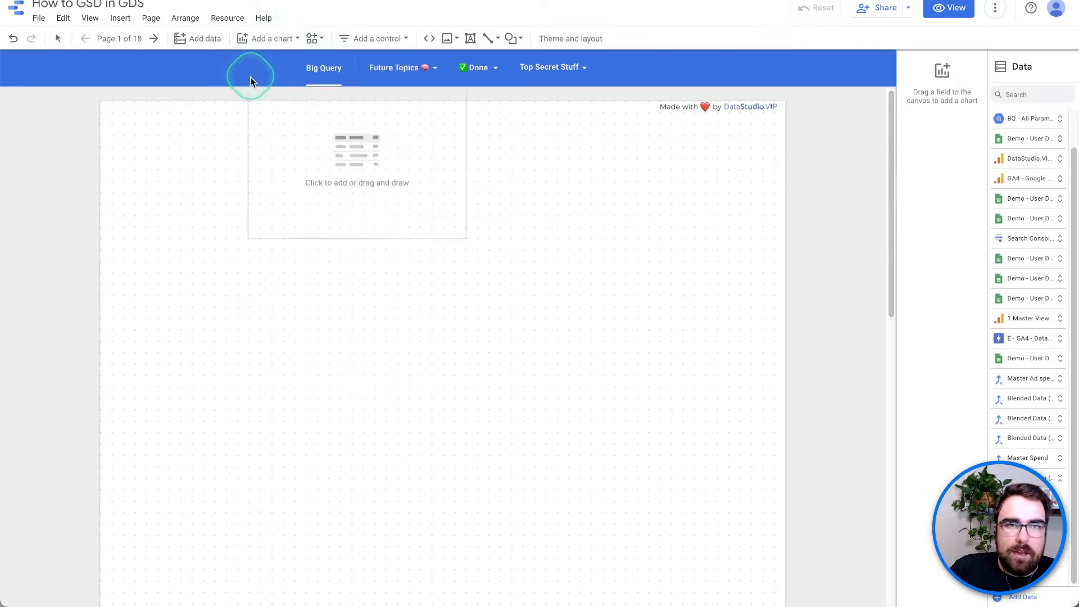
pyautogui.moveTo(196, 157); pyautogui.dragTo(614, 385)
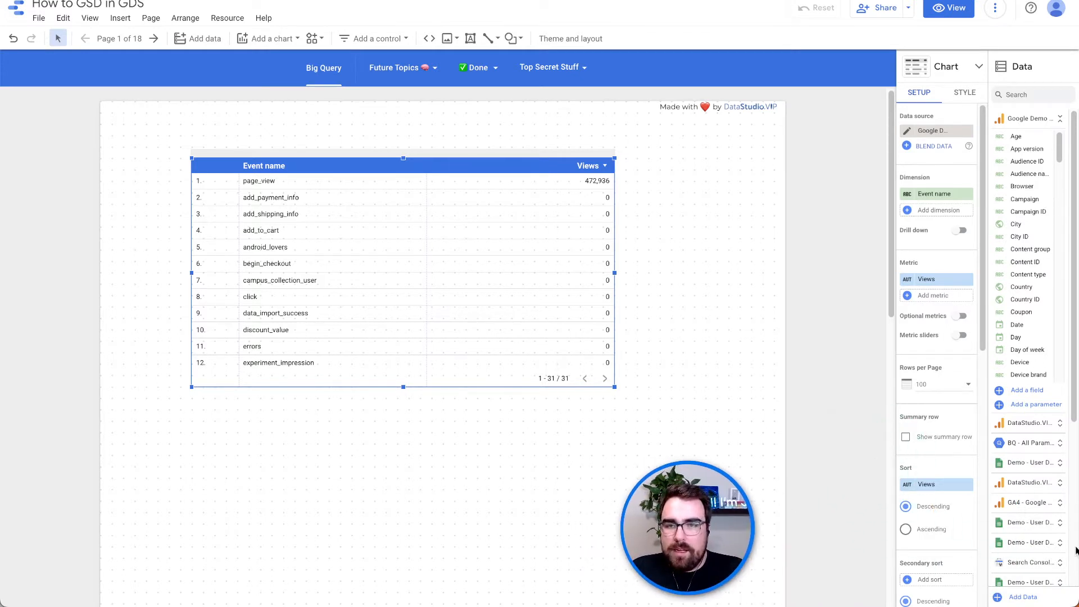
# Reload the report and expand the crm_contacts_3_Table data source to list its fields.
pyautogui.click(1058, 120)
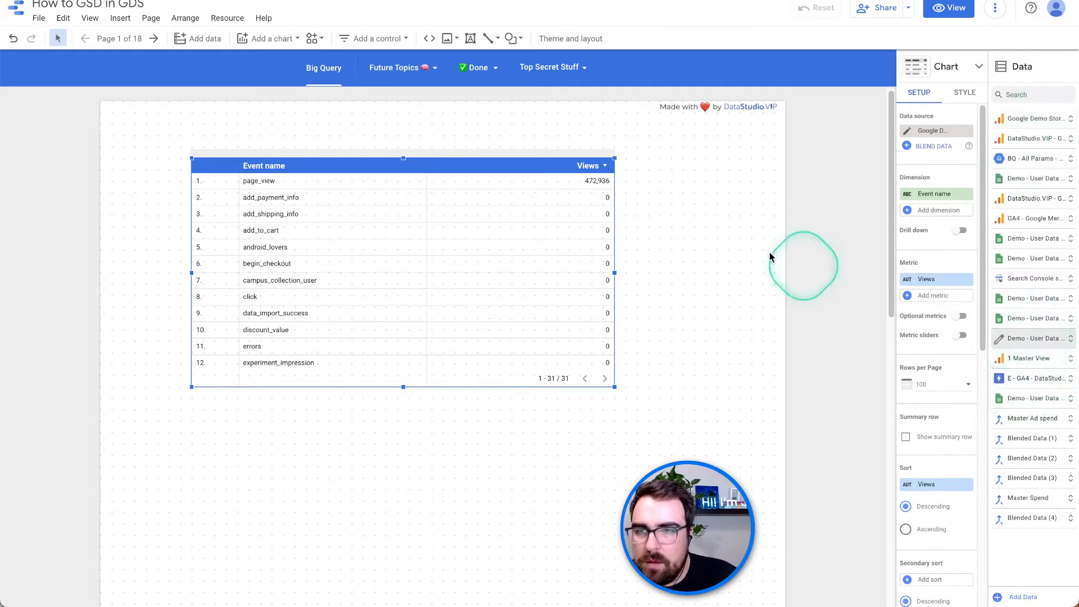
pyautogui.click(717, 229)
pyautogui.hotkey('ctrl', 'r')
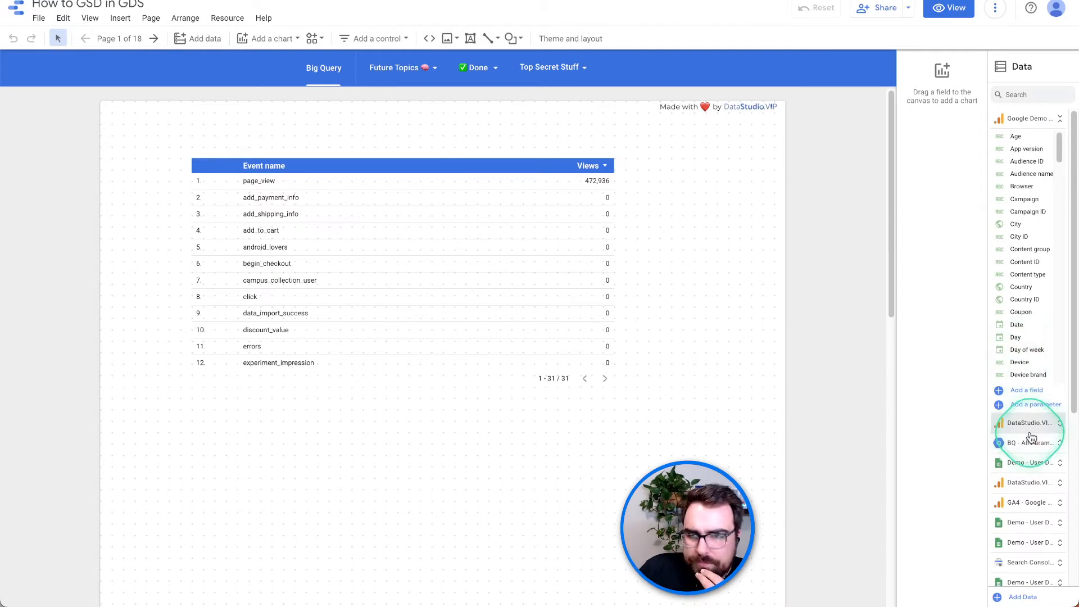
pyautogui.click(1035, 120)
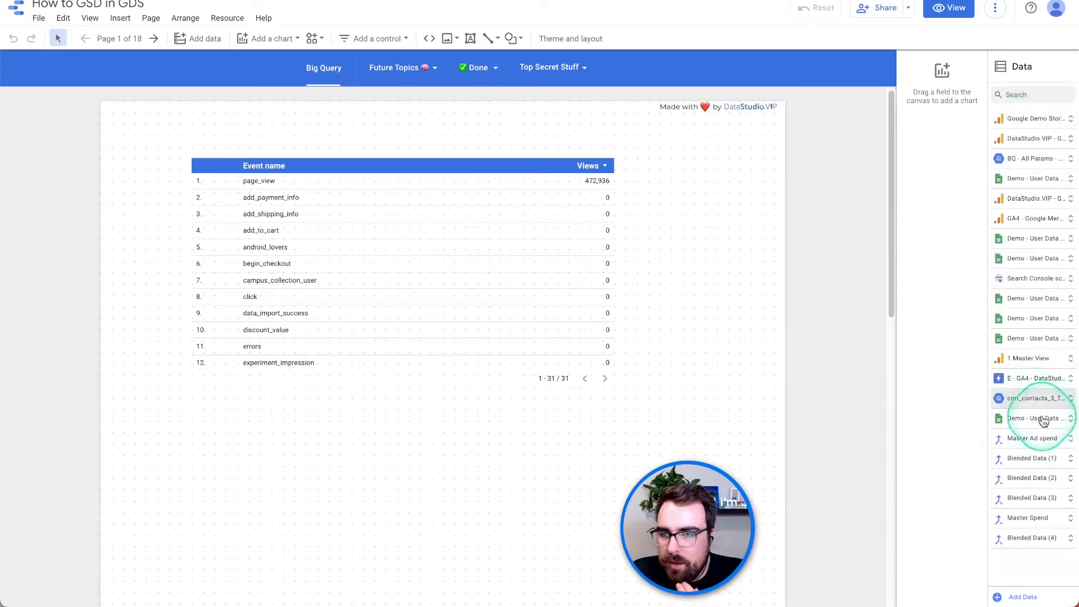
pyautogui.click(1037, 400)
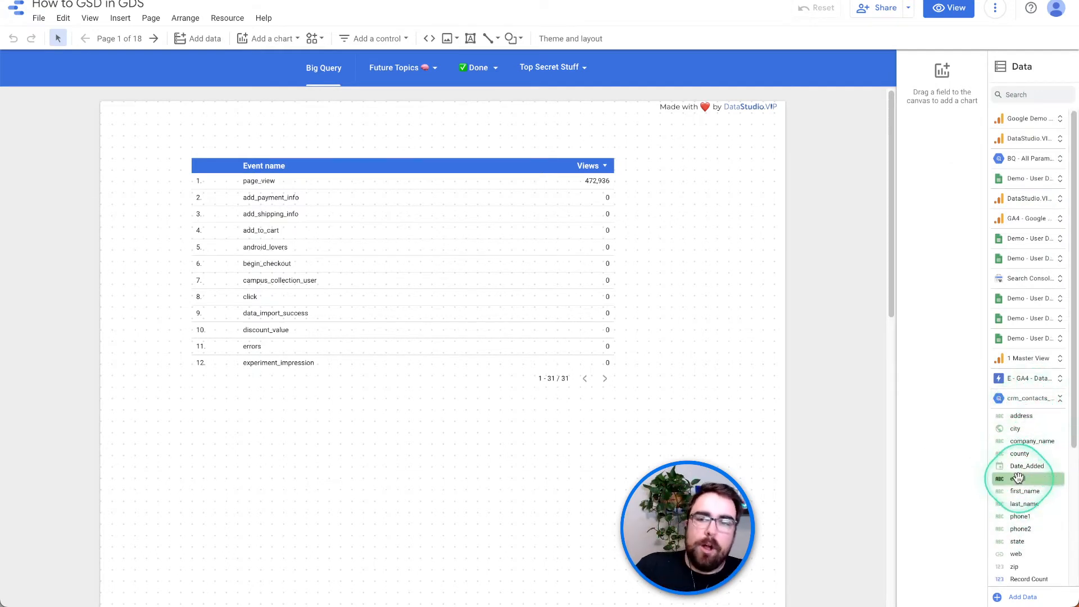
# Look through the data sources available for the table chart, including crm_contacts_3_Table.
pyautogui.click(480, 286)
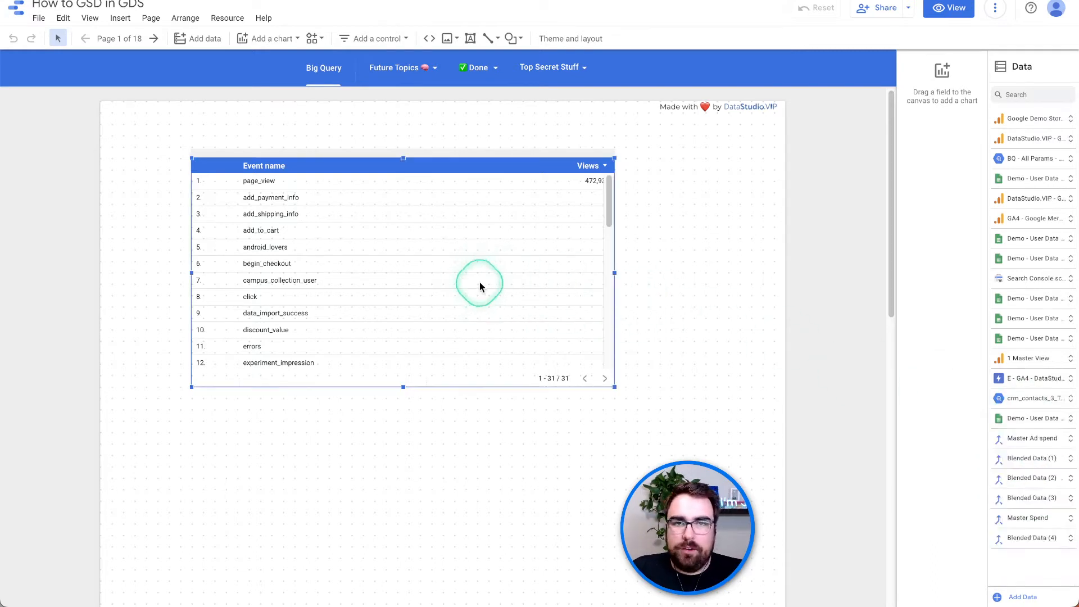
pyautogui.click(931, 133)
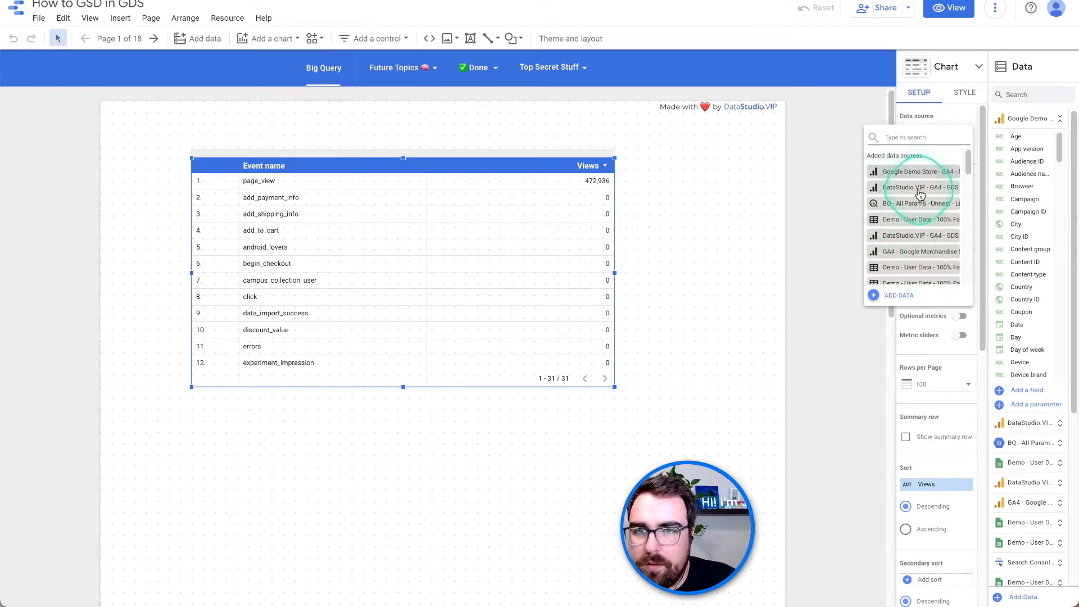
pyautogui.scroll(-5, 924, 235)
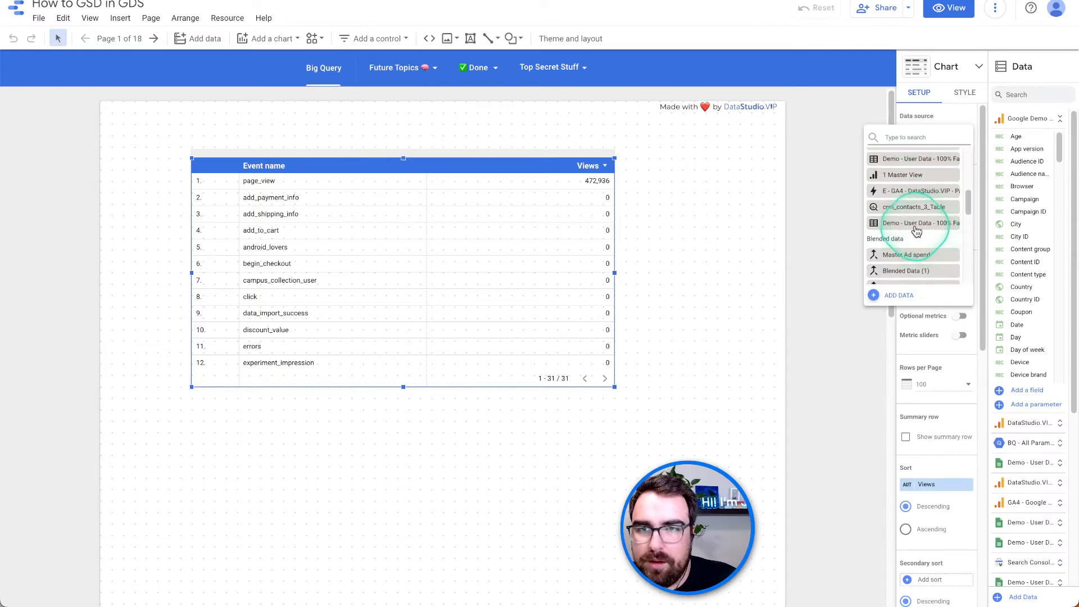
pyautogui.scroll(-2, 913, 225)
pyautogui.scroll(2, 913, 225)
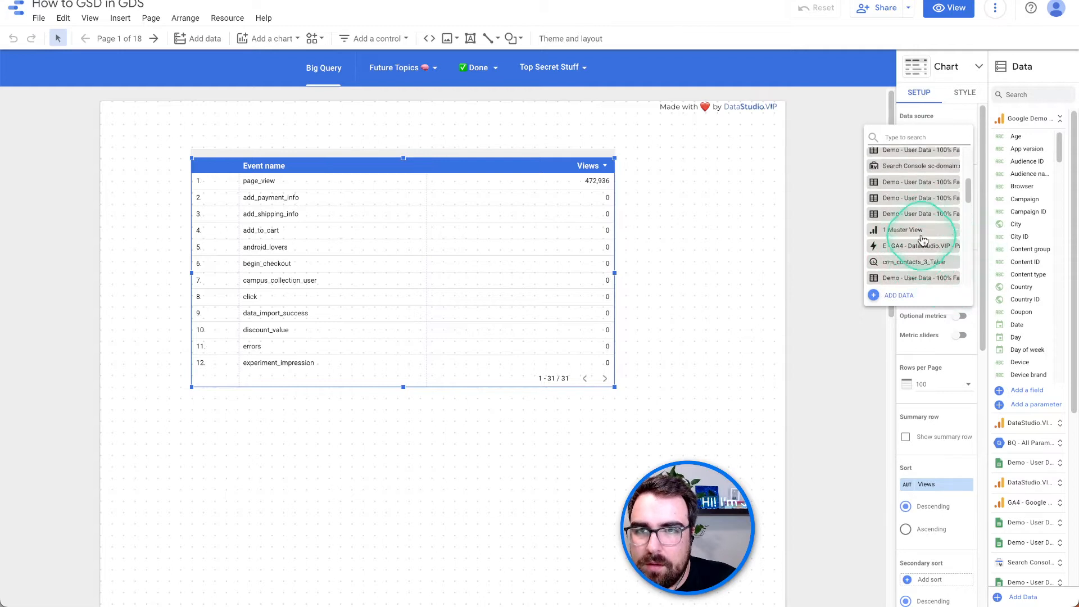
pyautogui.scroll(2, 922, 240)
pyautogui.scroll(1, 922, 241)
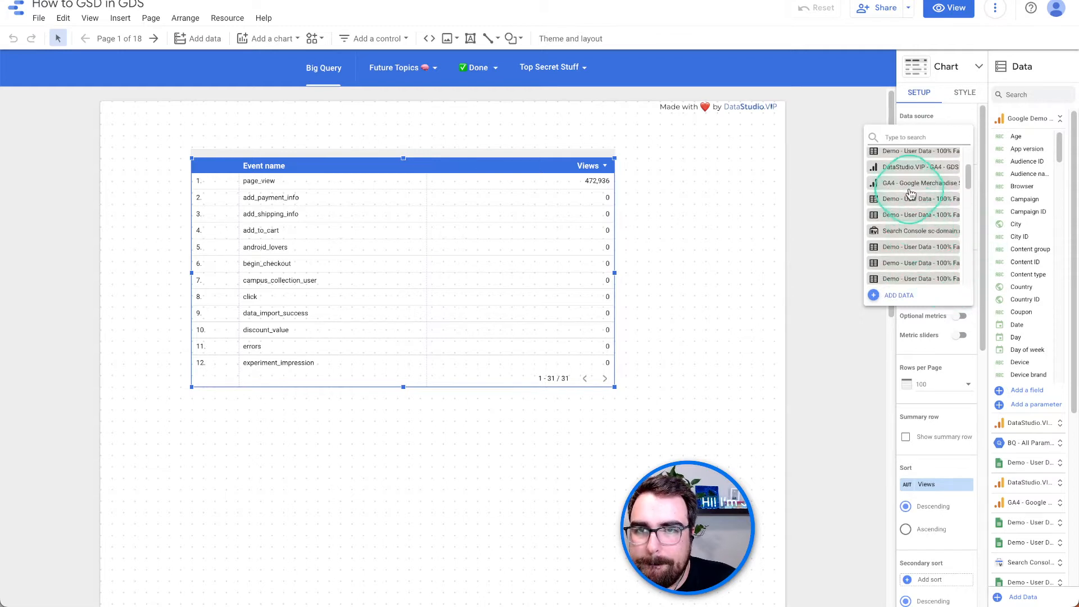
pyautogui.scroll(3, 910, 194)
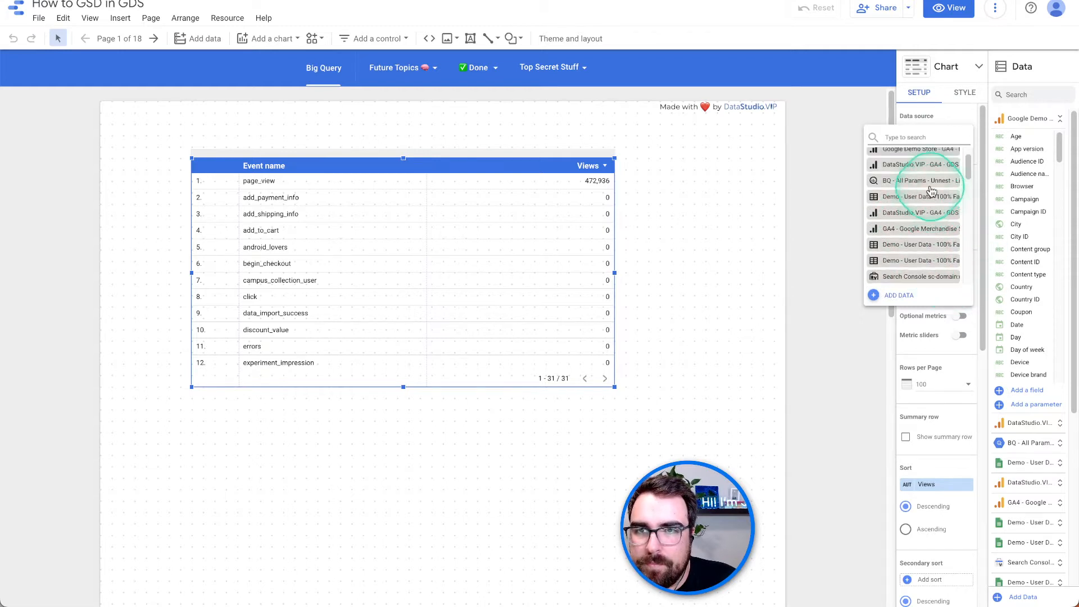
pyautogui.scroll(1, 931, 191)
pyautogui.scroll(-3, 936, 224)
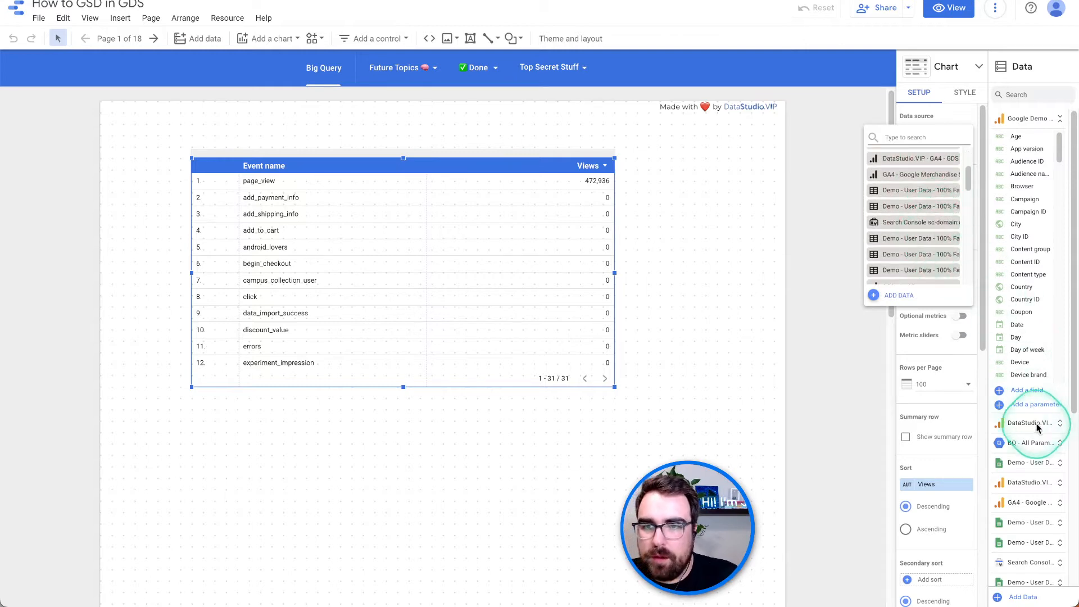
pyautogui.click(750, 362)
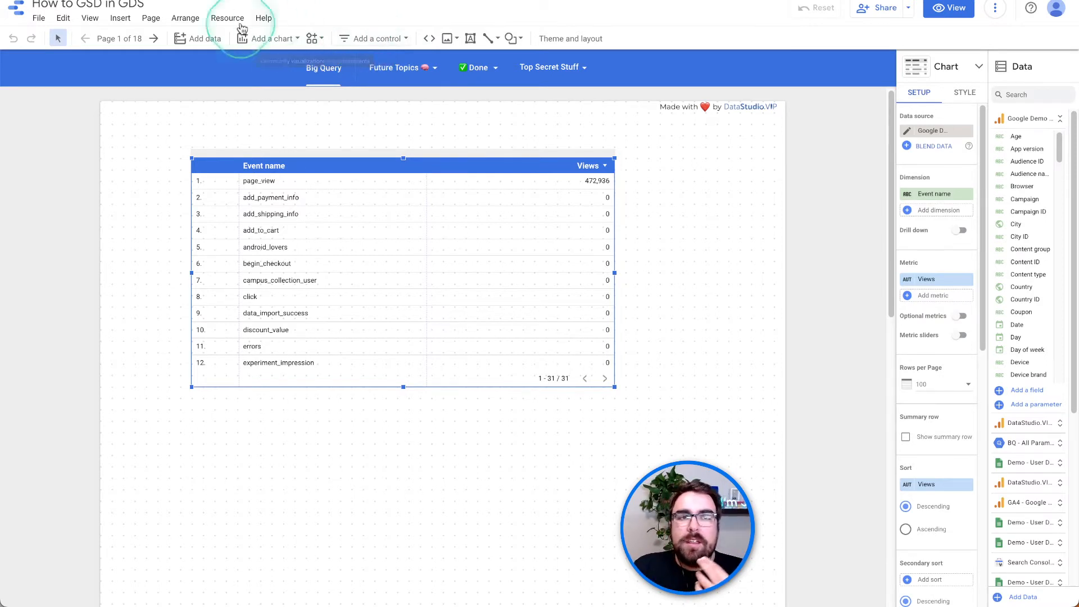
# Rename the crm_contacts_3_Table data source to "BQ - CRM Contacts" in the report's added data sources.
pyautogui.click(220, 18)
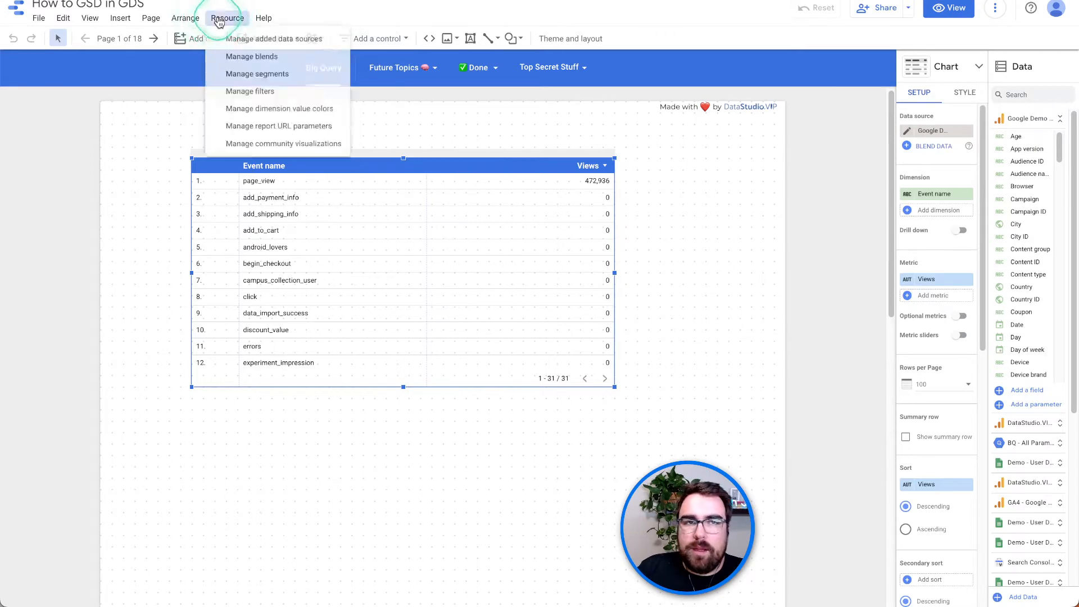
pyautogui.click(246, 40)
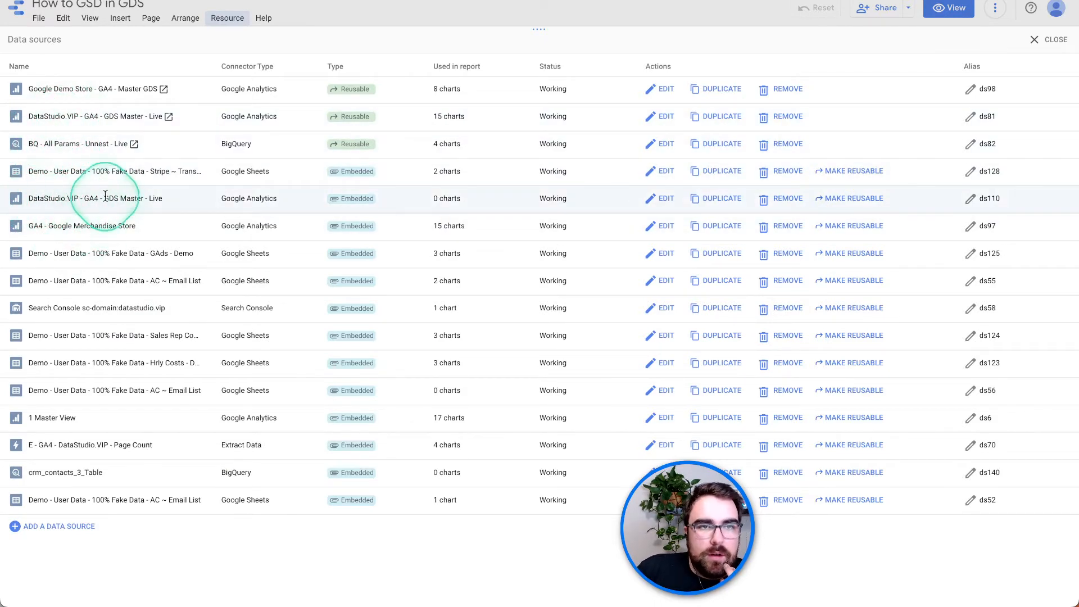
pyautogui.moveTo(106, 195); pyautogui.dragTo(172, 310)
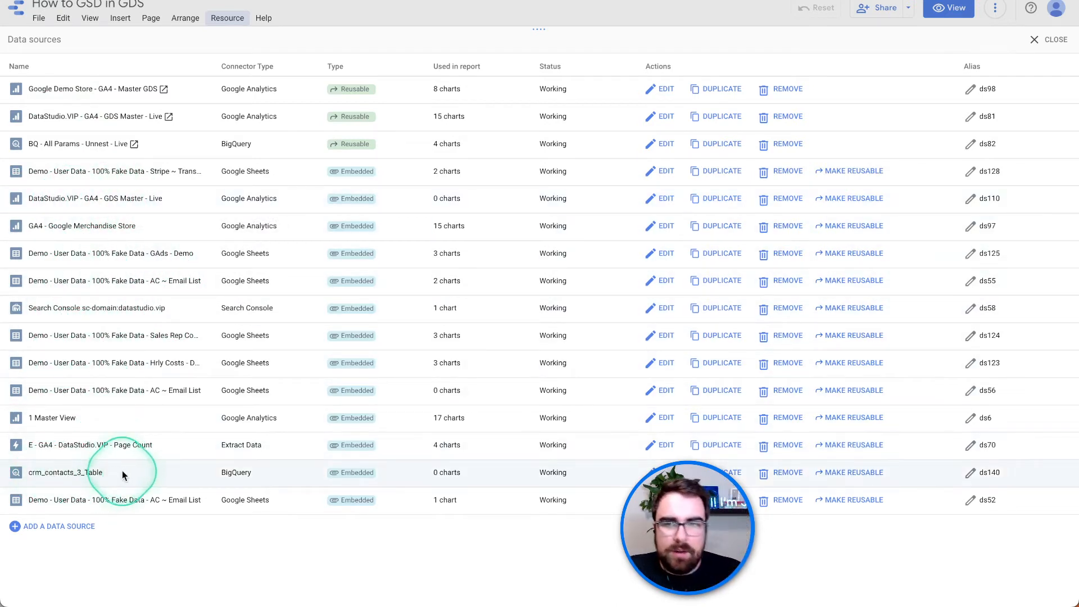
pyautogui.doubleClick(84, 473)
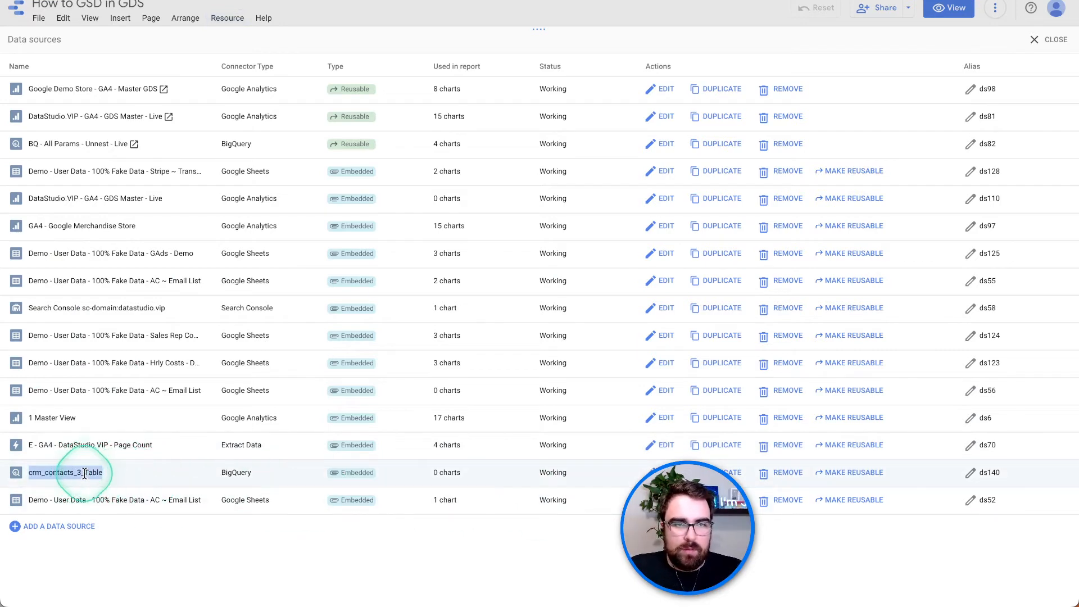
pyautogui.click(122, 479)
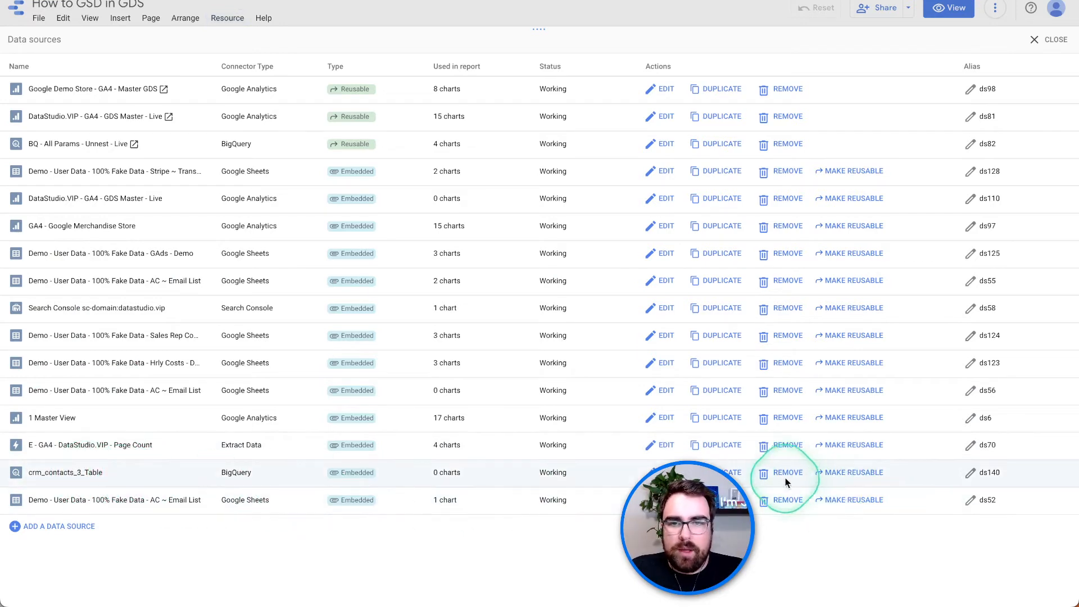
pyautogui.click(659, 472)
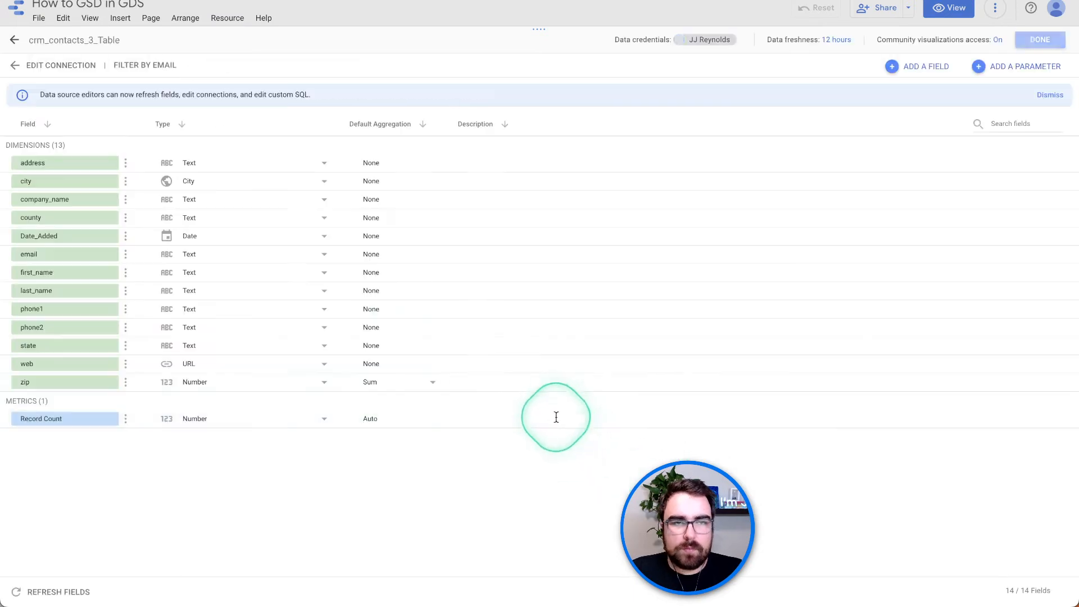
pyautogui.click(79, 38)
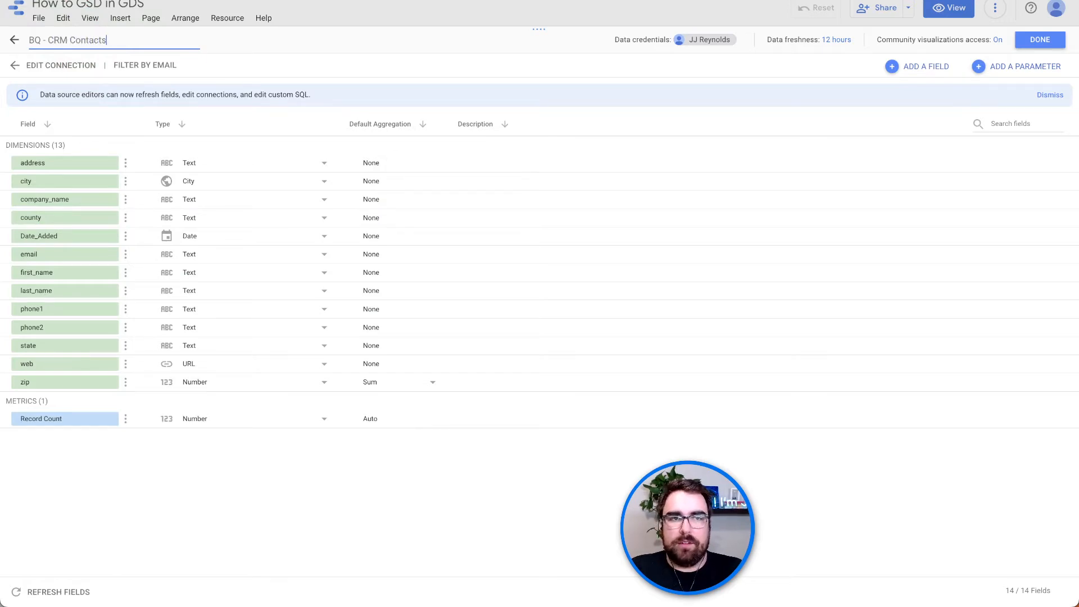
pyautogui.write('BQ - CRM Contacts')
pyautogui.click(1039, 39)
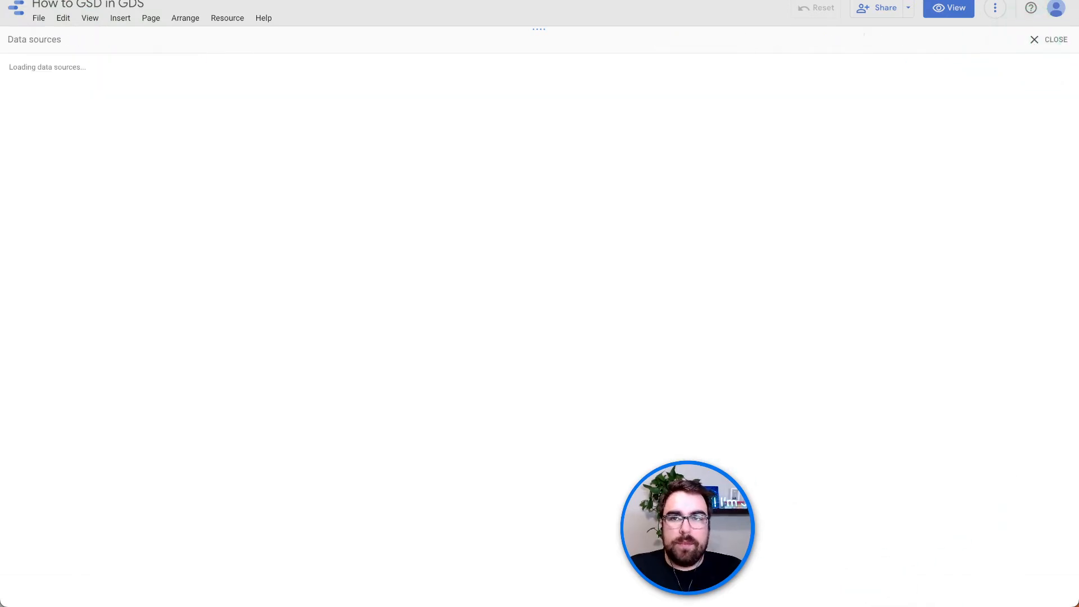
pyautogui.click(1040, 39)
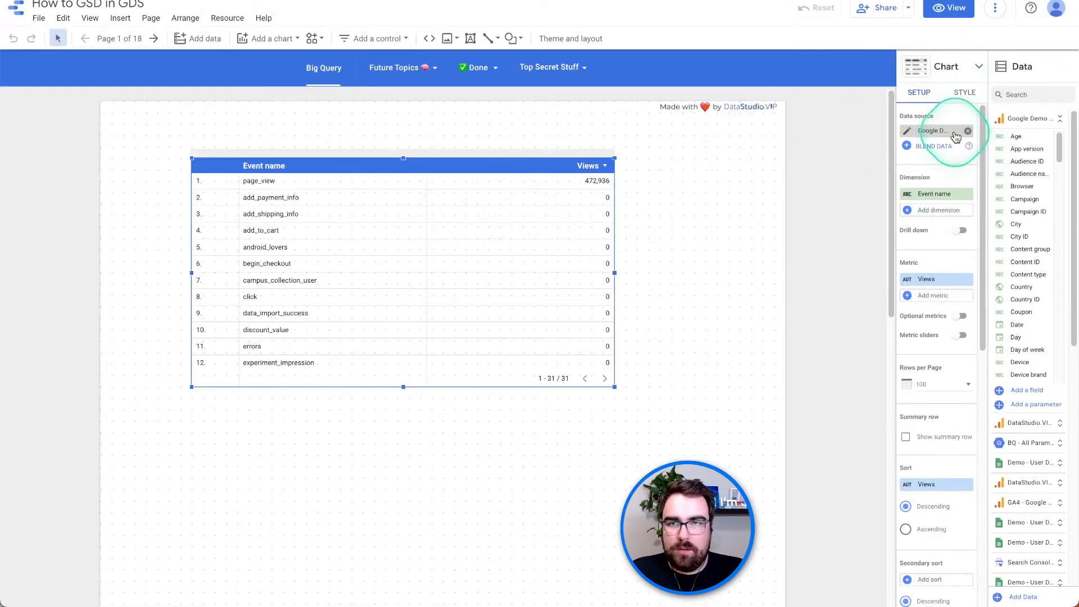
# Switch the table chart's data source to BQ - CRM Contacts and shift the table slightly left.
pyautogui.click(950, 131)
pyautogui.write('b')
pyautogui.click(933, 187)
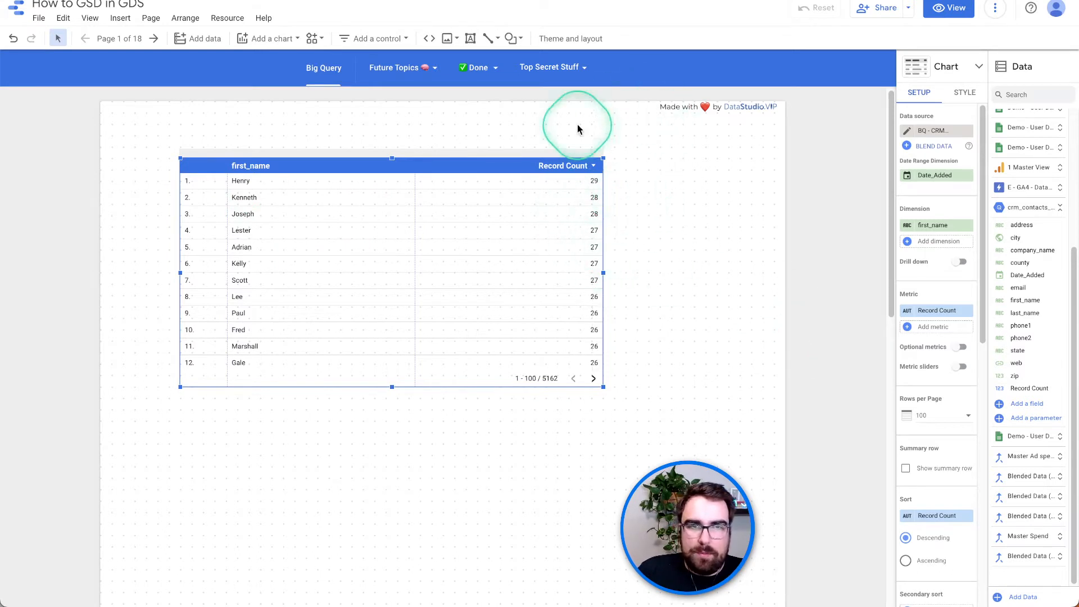
pyautogui.moveTo(454, 250); pyautogui.dragTo(444, 250)
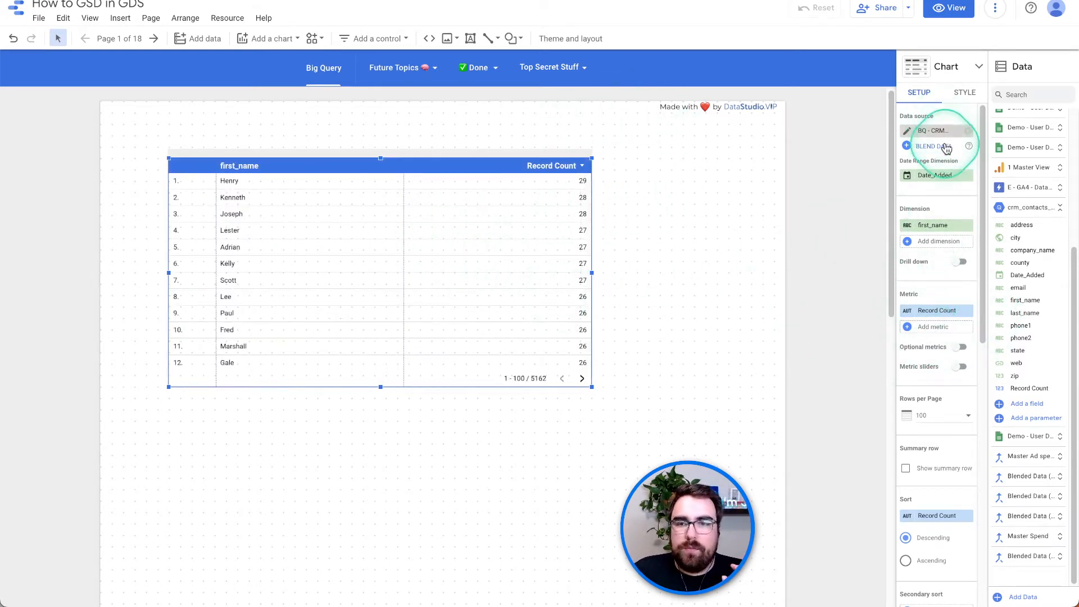
# Set the table's chart header to Always show.
pyautogui.click(960, 94)
pyautogui.scroll(-6, 944, 314)
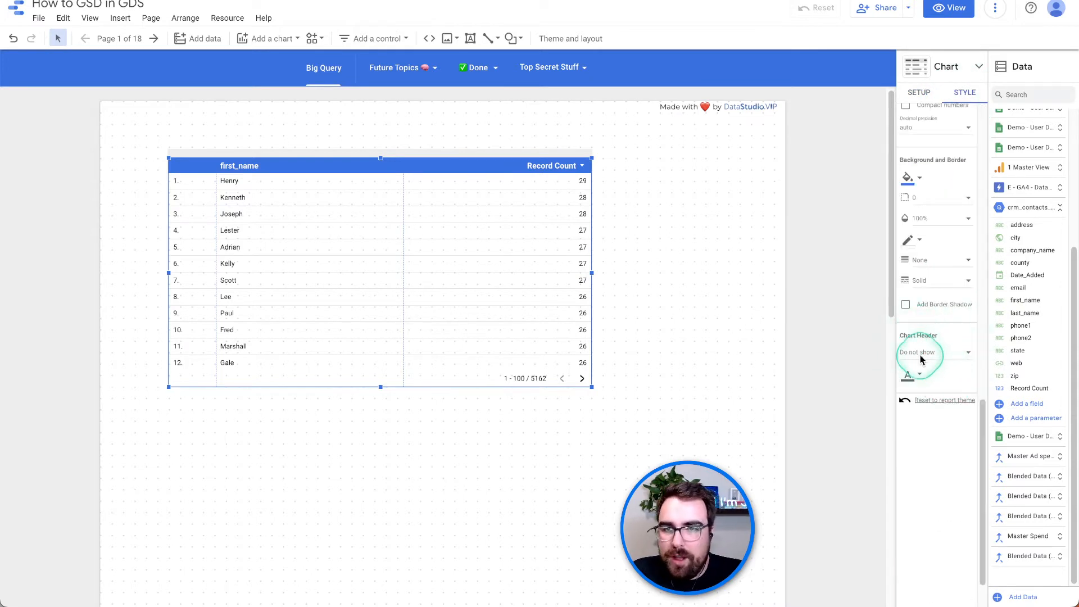
pyautogui.click(933, 353)
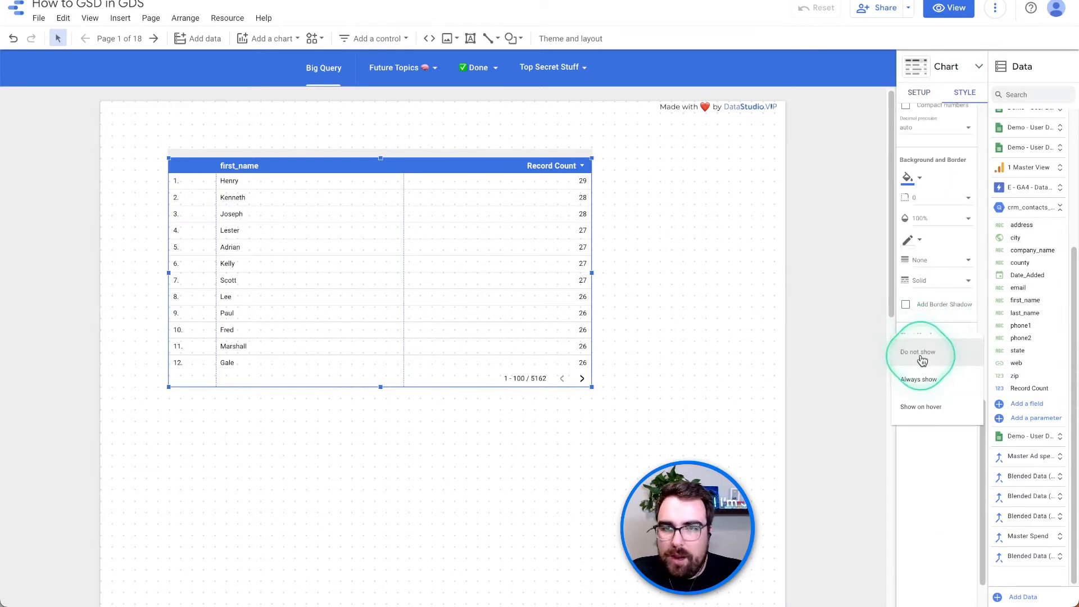
pyautogui.click(937, 379)
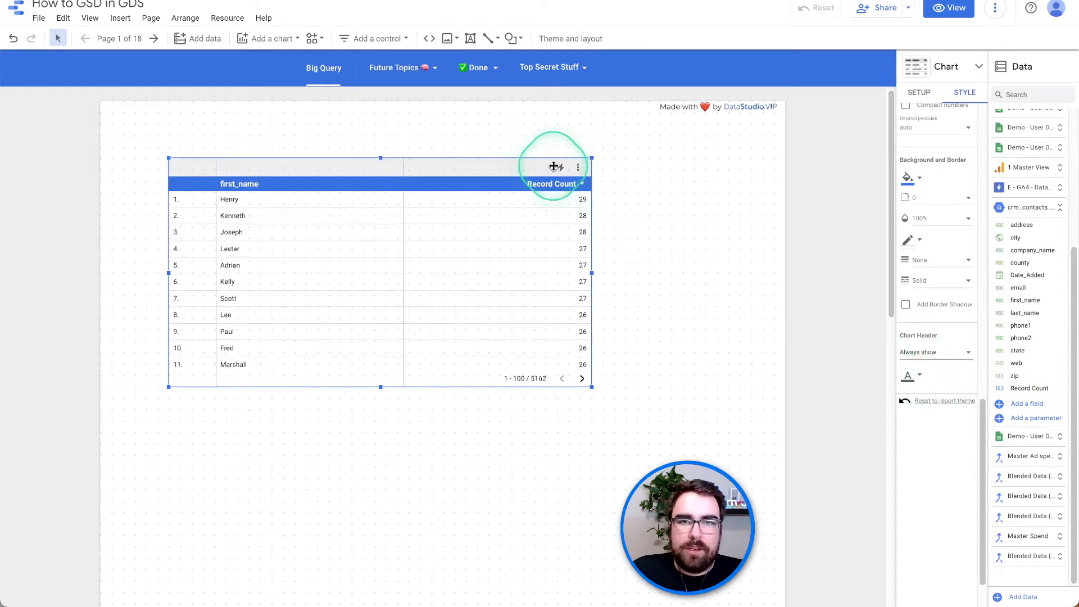
pyautogui.moveTo(561, 170)
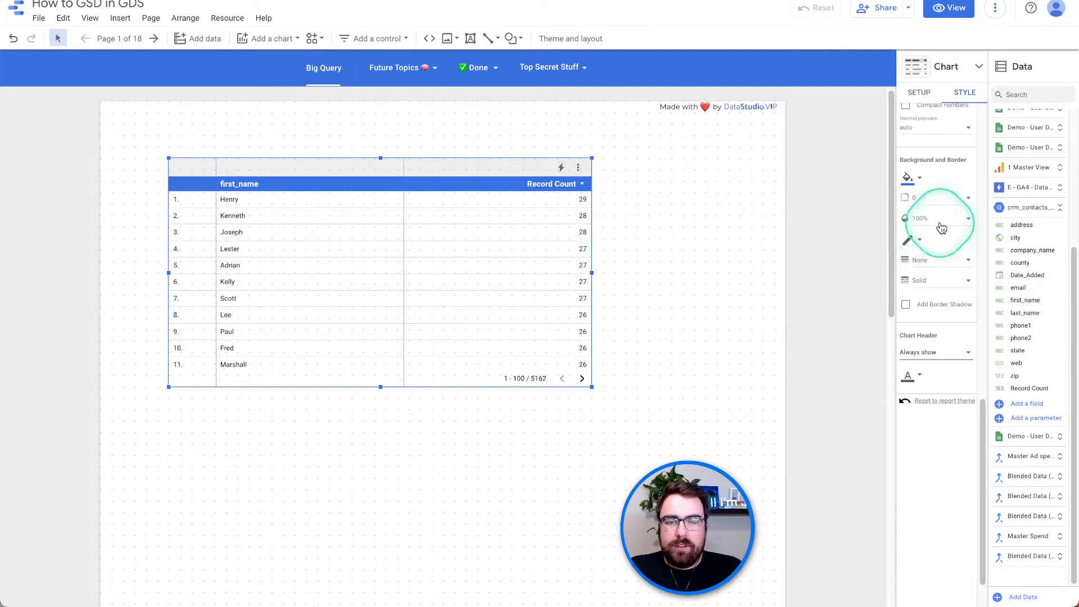
# Add a time series chart across the upper part of the page, with the table shortened and moved to sit below it.
pyautogui.moveTo(494, 263); pyautogui.dragTo(513, 339)
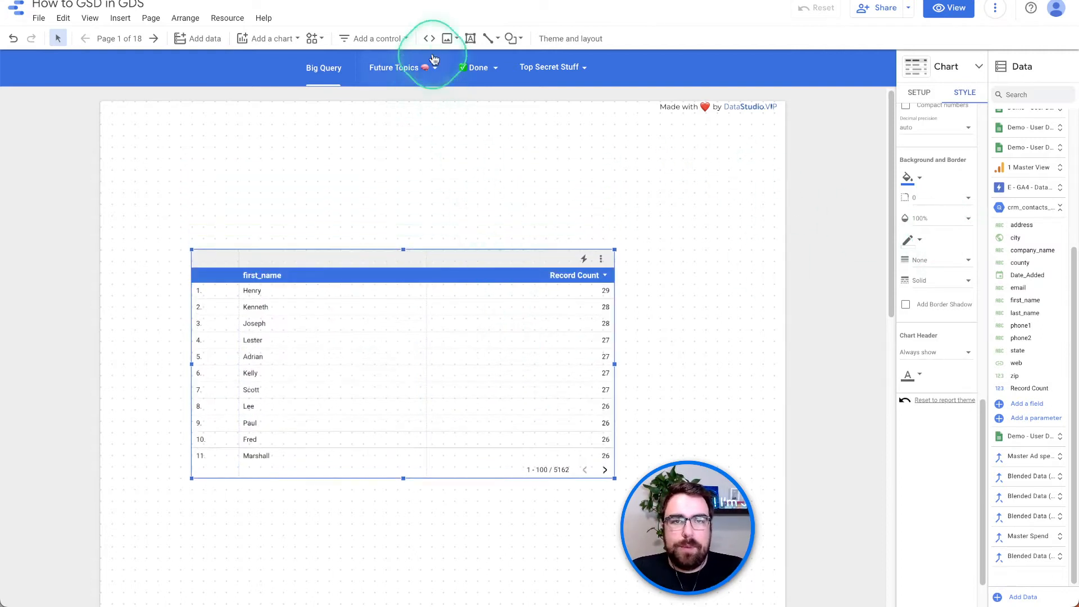
pyautogui.moveTo(405, 250); pyautogui.dragTo(405, 295)
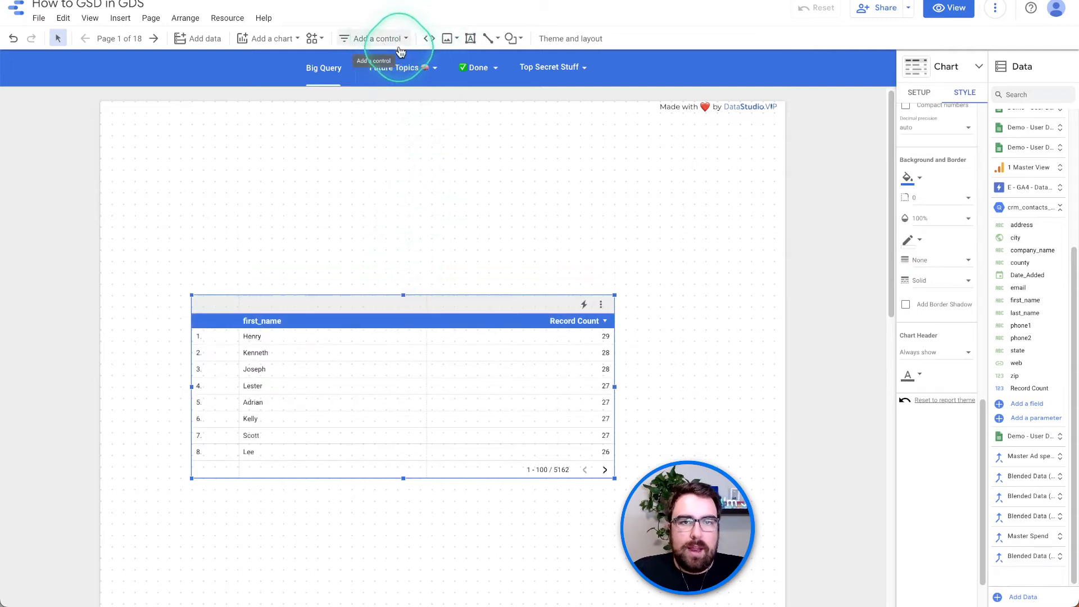
pyautogui.click(274, 38)
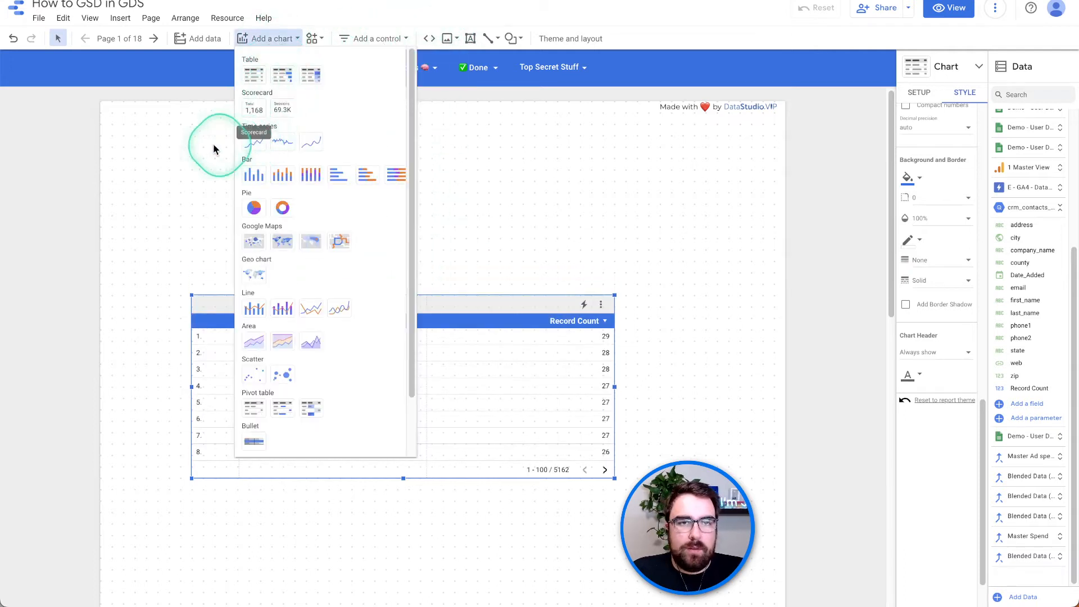
pyautogui.click(254, 141)
pyautogui.moveTo(138, 135); pyautogui.dragTo(525, 211)
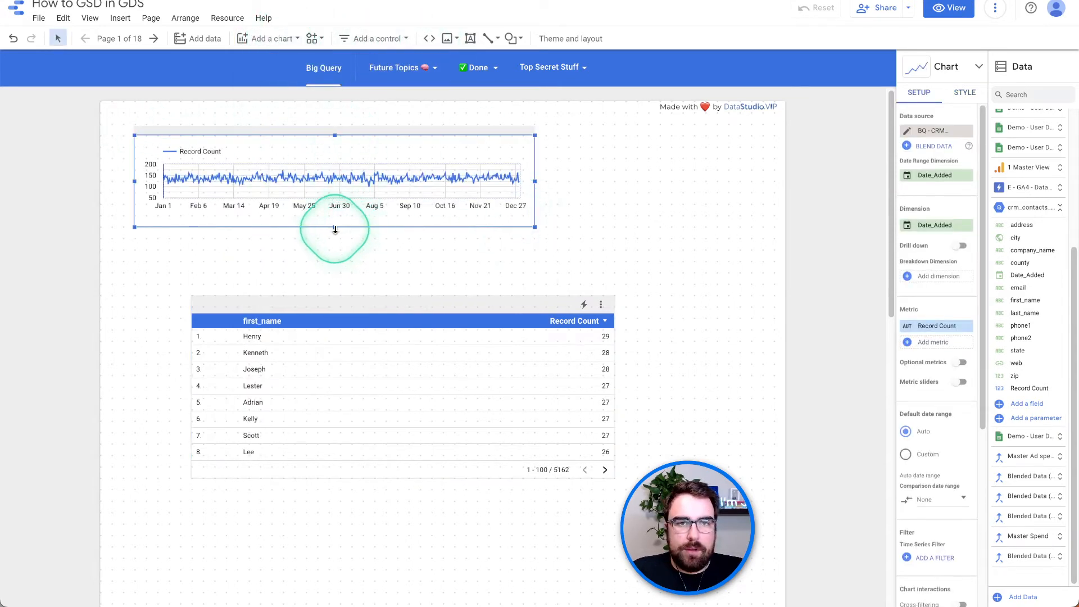
pyautogui.moveTo(334, 229); pyautogui.dragTo(334, 284)
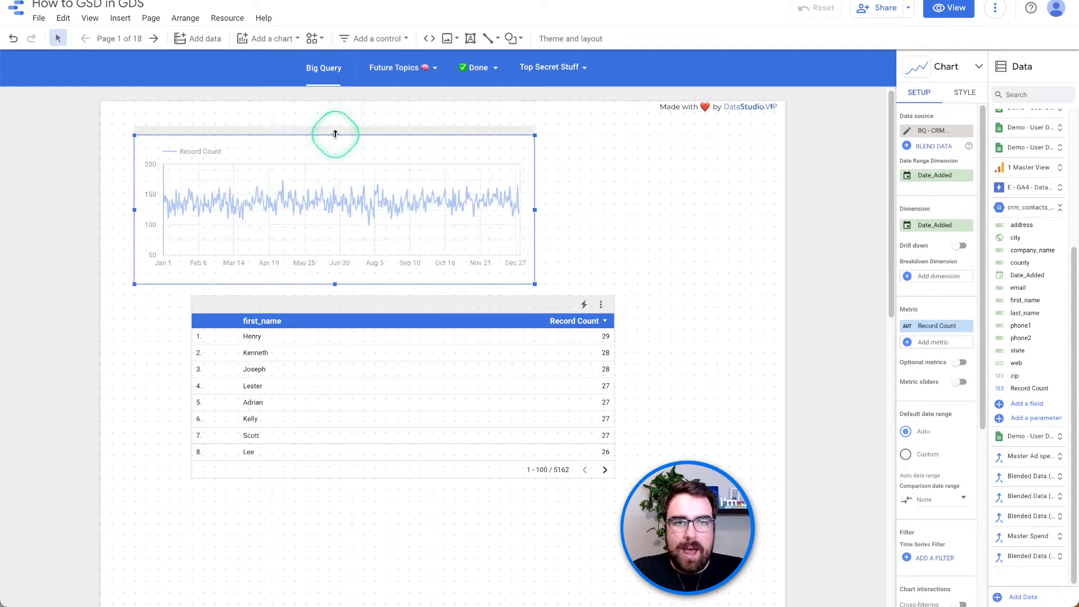
pyautogui.moveTo(335, 135); pyautogui.dragTo(336, 105)
pyautogui.click(434, 396)
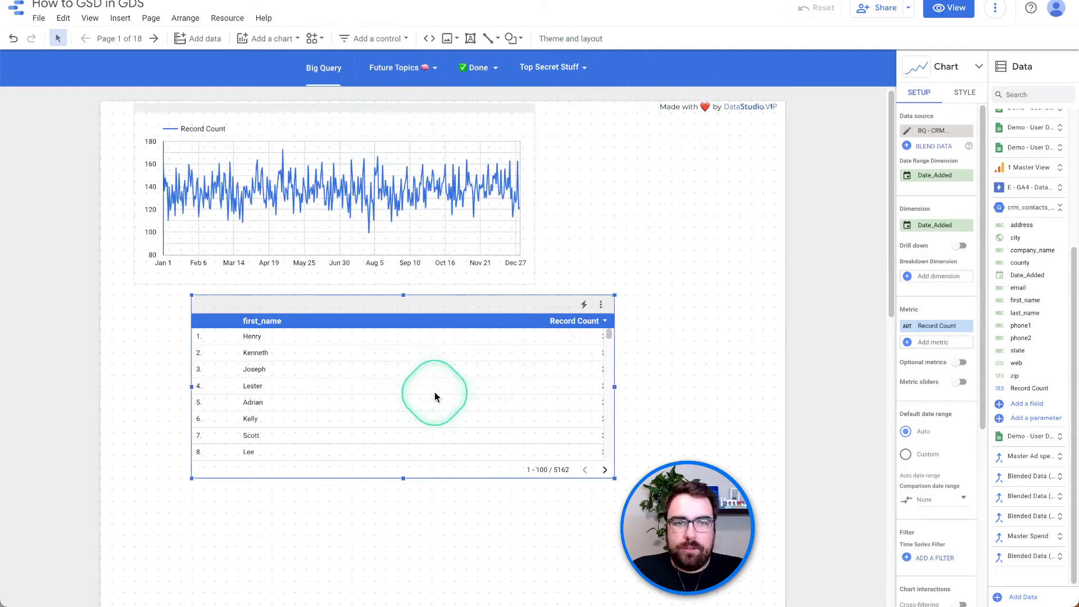
pyautogui.moveTo(434, 396); pyautogui.dragTo(383, 363)
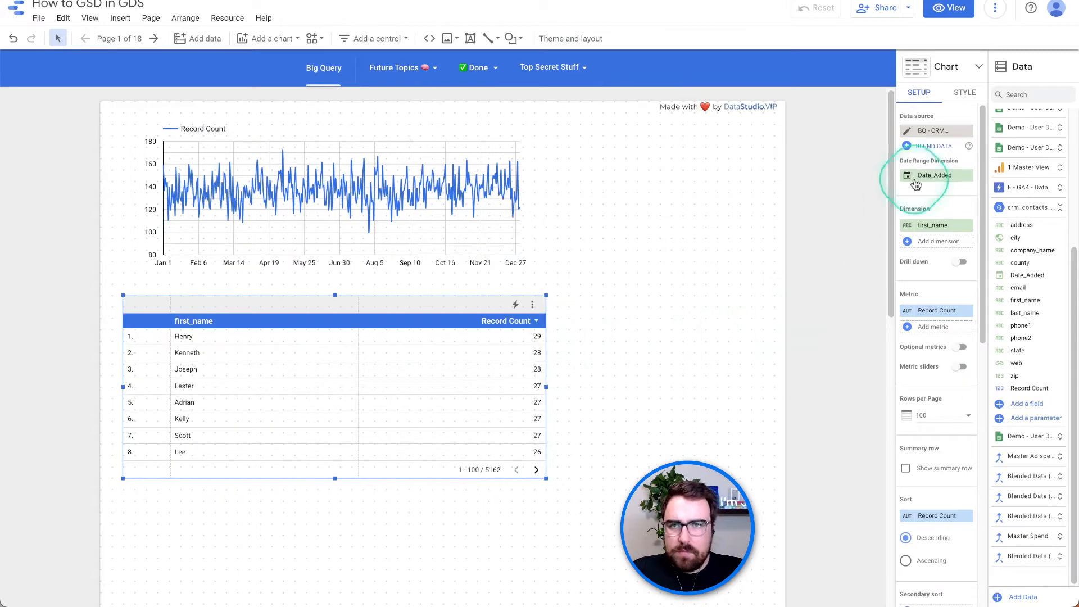
# Add a date range control to the right of the time series chart.
pyautogui.click(375, 38)
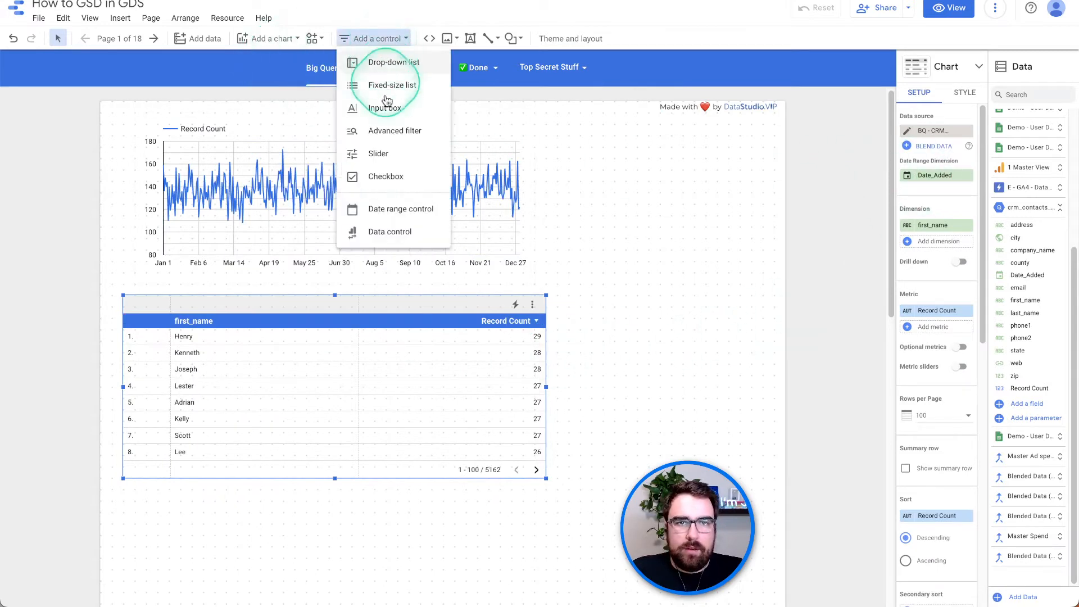
pyautogui.click(400, 208)
pyautogui.click(601, 169)
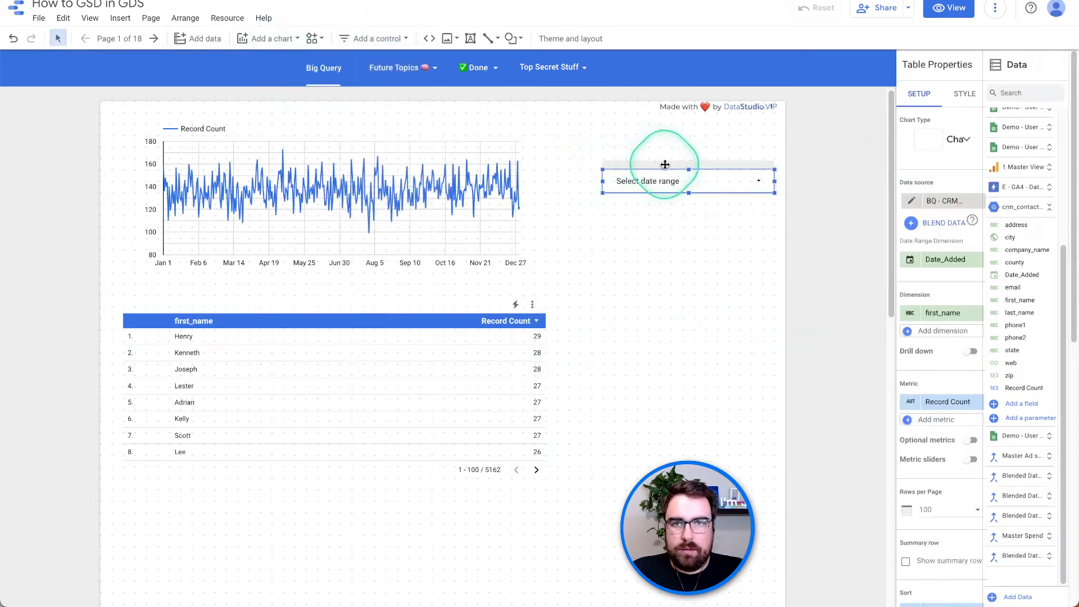
# Turn on cross-filtering for the first_name table and switch the report to view mode.
pyautogui.click(447, 360)
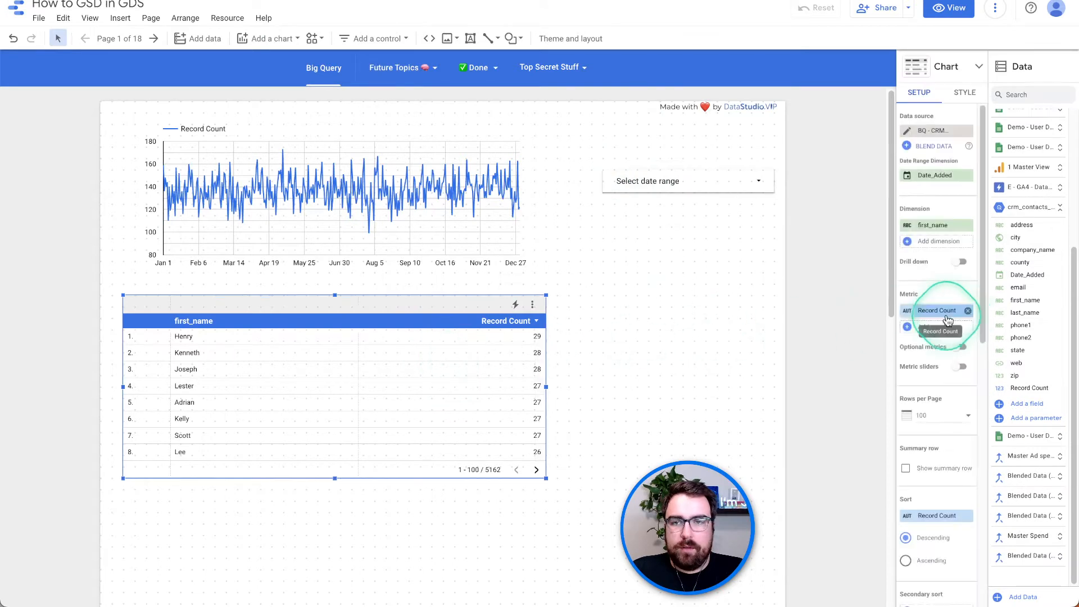
pyautogui.scroll(-8, 947, 319)
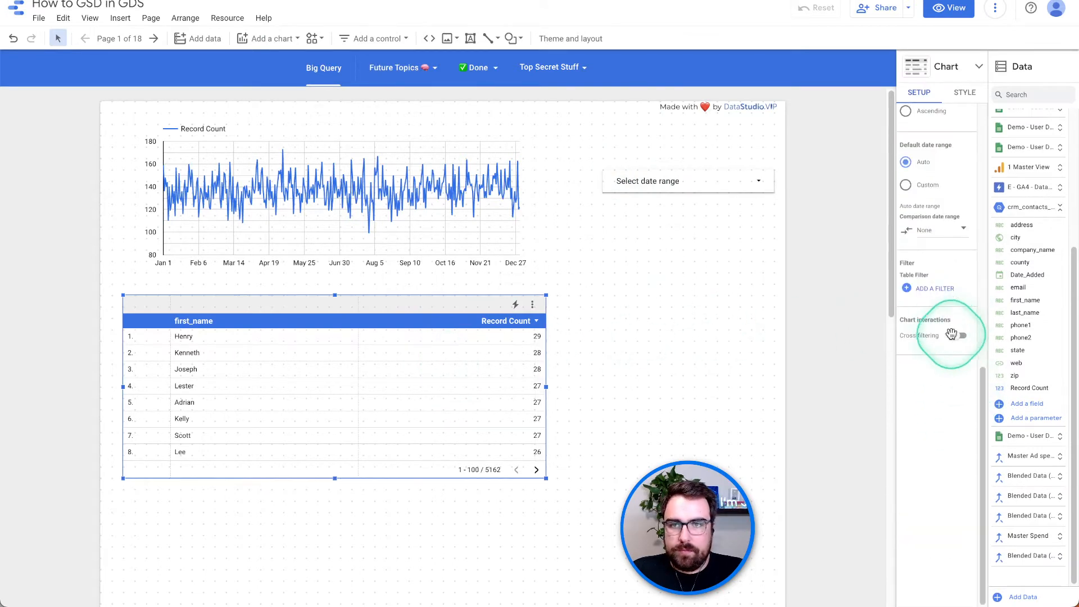
pyautogui.click(952, 334)
pyautogui.click(950, 8)
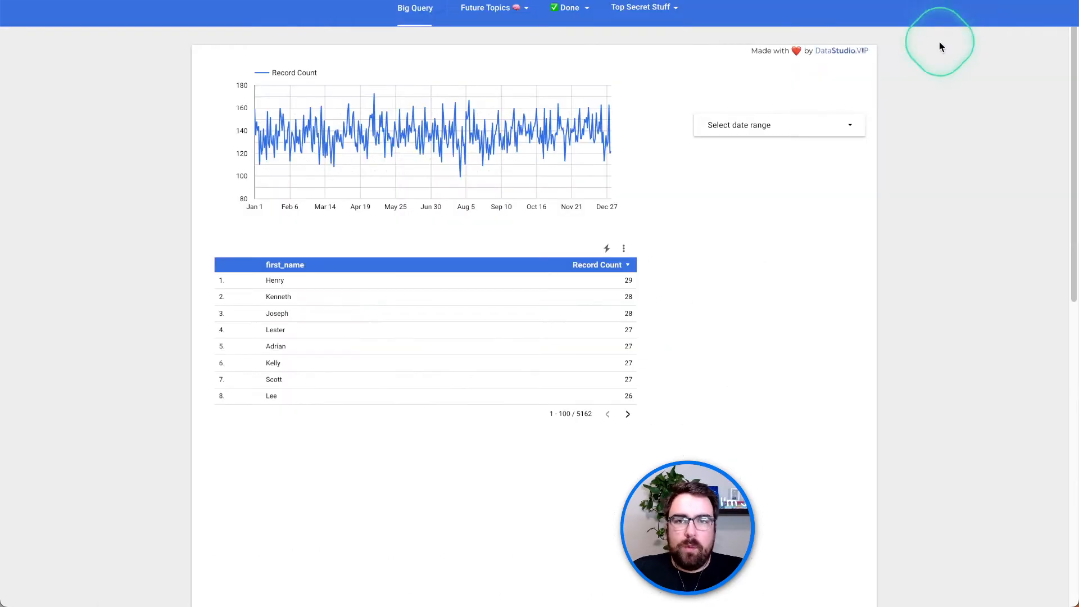
# Set the report's date range control to Last year and apply it.
pyautogui.click(814, 127)
pyautogui.click(826, 135)
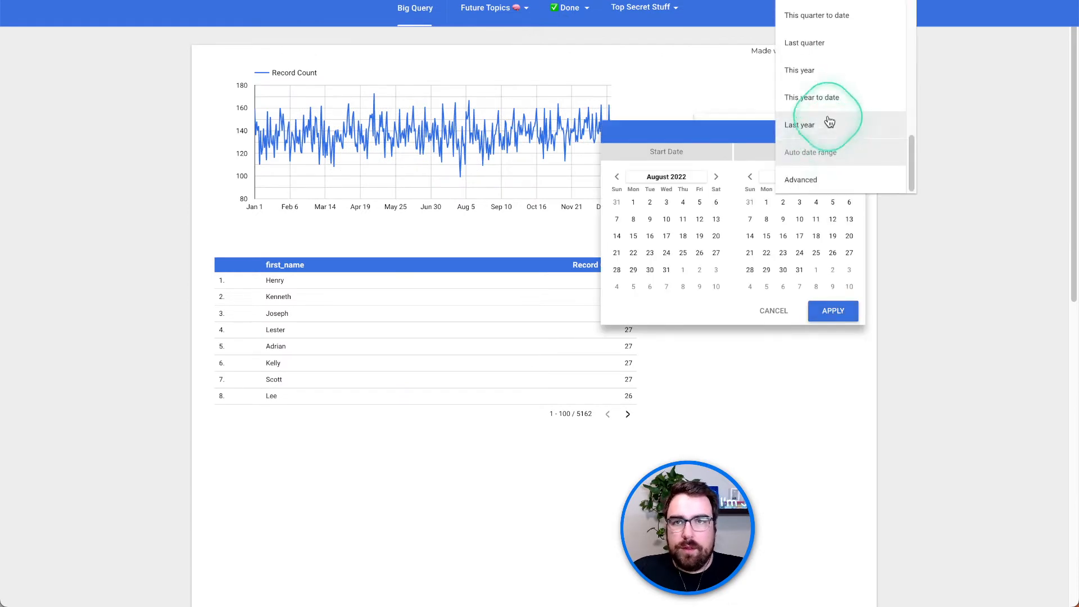
pyautogui.scroll(5, 826, 121)
pyautogui.scroll(-5, 841, 107)
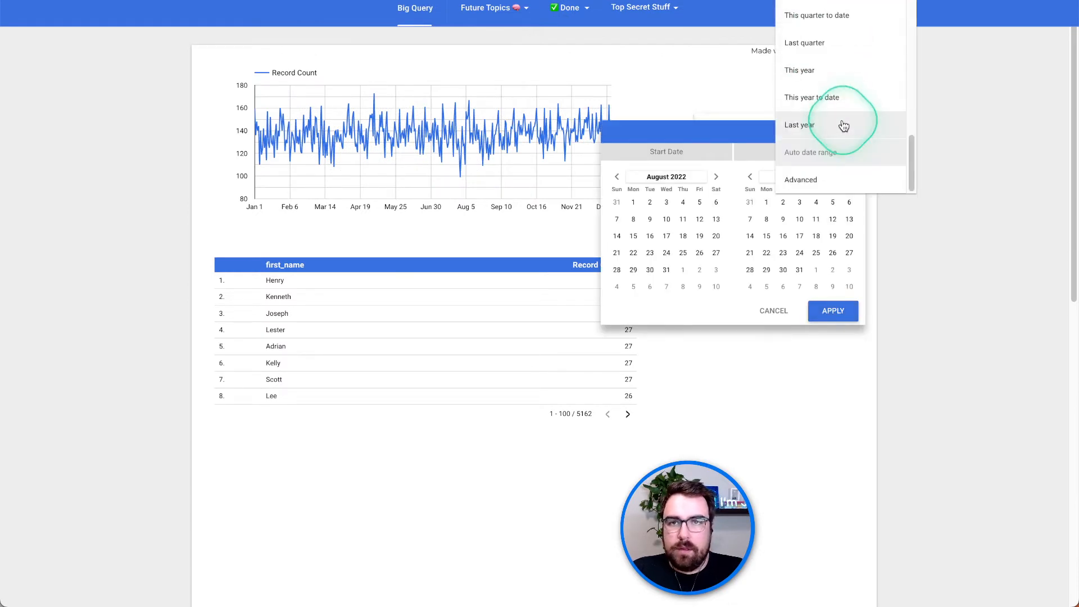
pyautogui.click(844, 125)
pyautogui.click(835, 312)
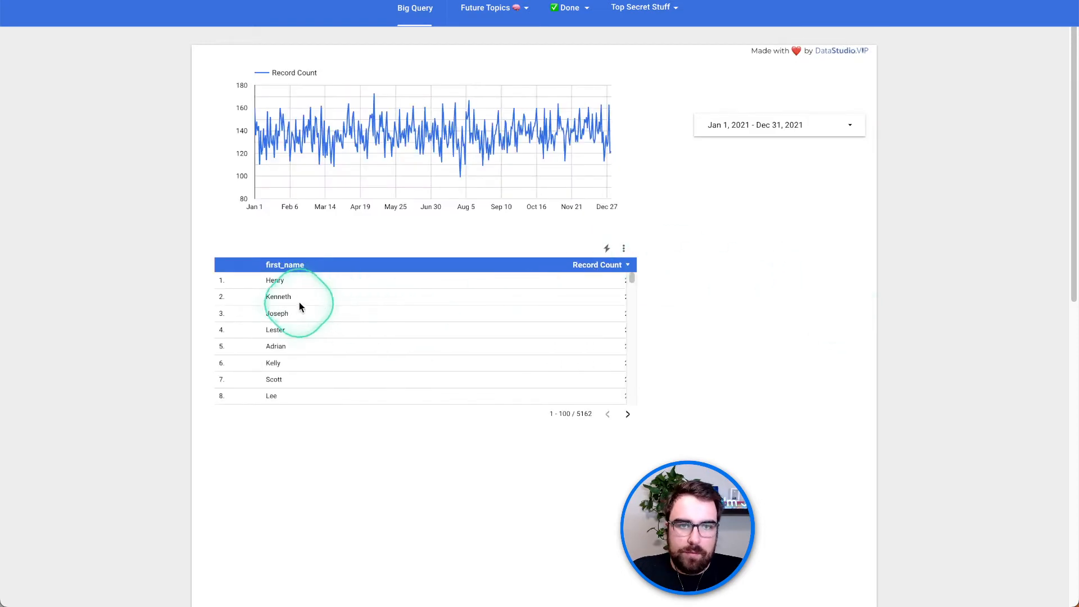
# Try cross-filtering the time series chart with the third and sixth rows of the first_name table, clearing each selection.
pyautogui.click(275, 314)
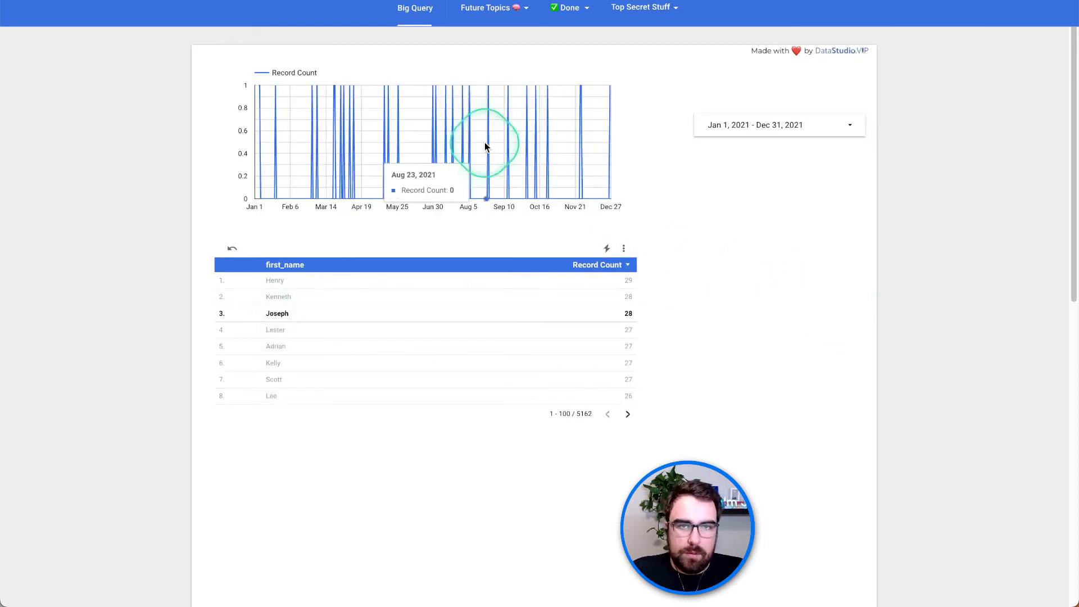
pyautogui.click(280, 315)
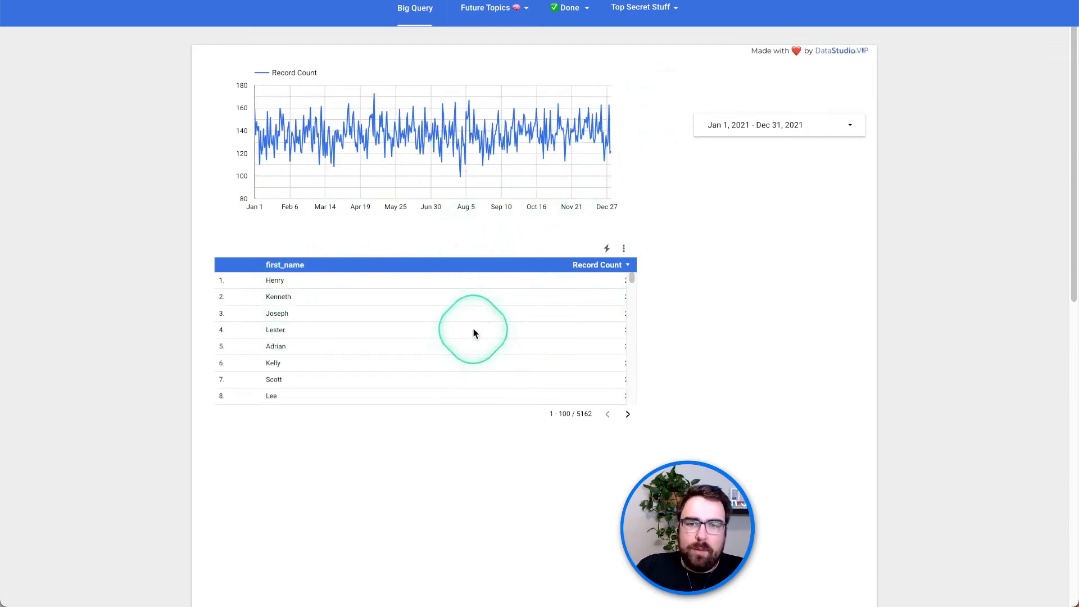
pyautogui.click(274, 367)
pyautogui.click(275, 366)
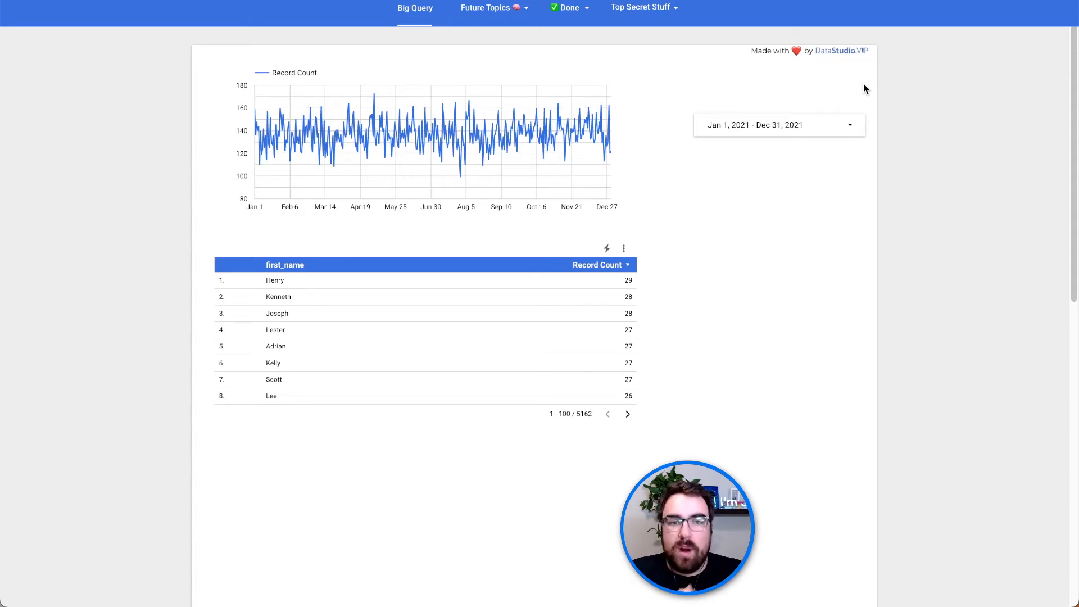
# Return the report to edit mode and select the first_name table.
pyautogui.click(455, 403)
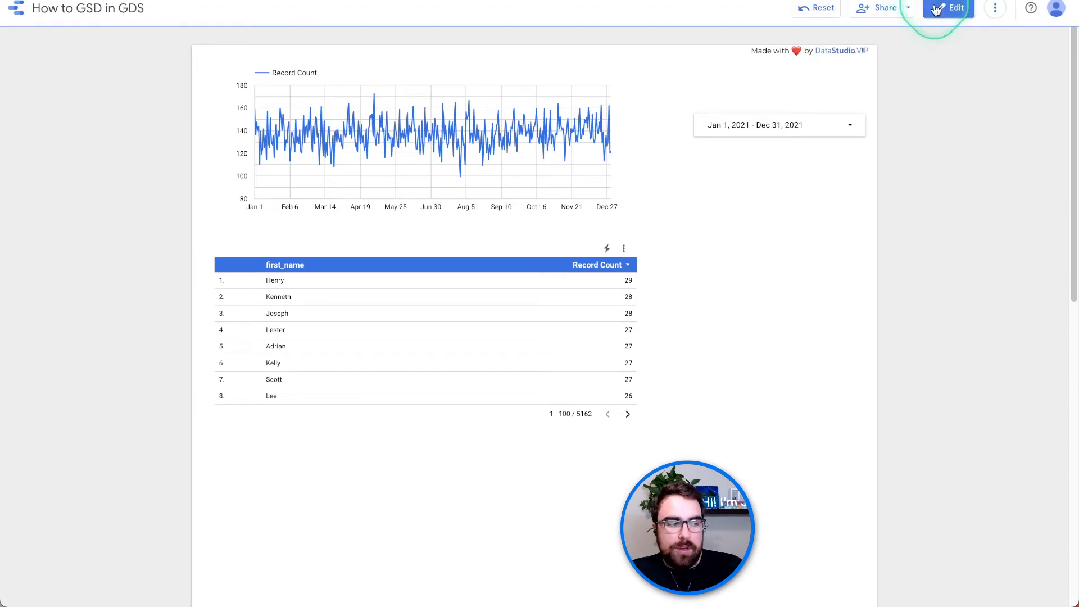
pyautogui.click(949, 7)
pyautogui.click(398, 341)
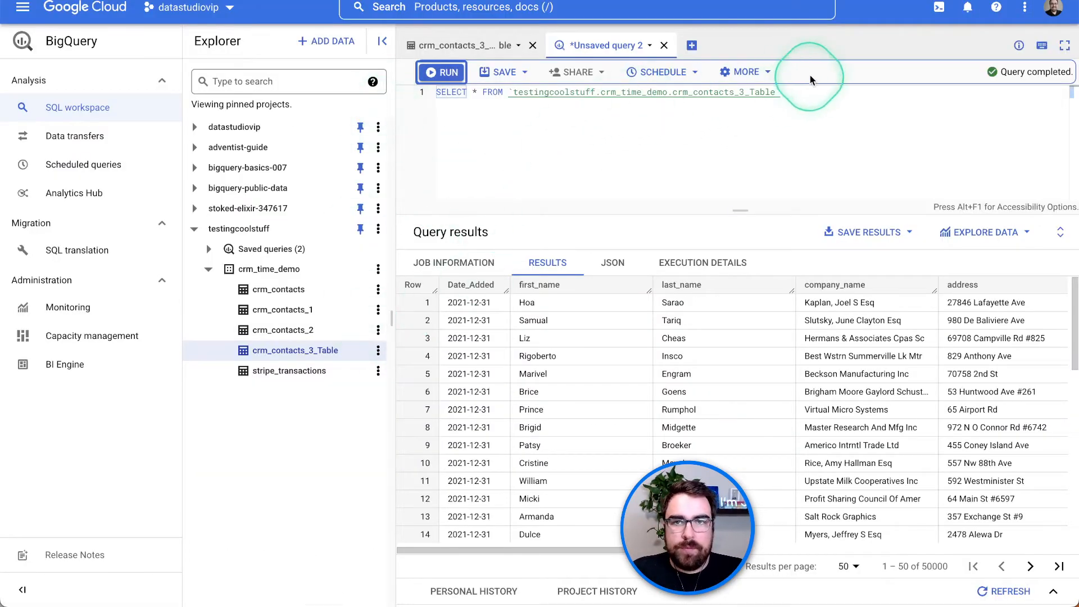
# In BigQuery, extend the crm_contacts_3_Table query with a where clause matching first_name to the top-ranked name in the report's table.
pyautogui.tripleClick(455, 96)
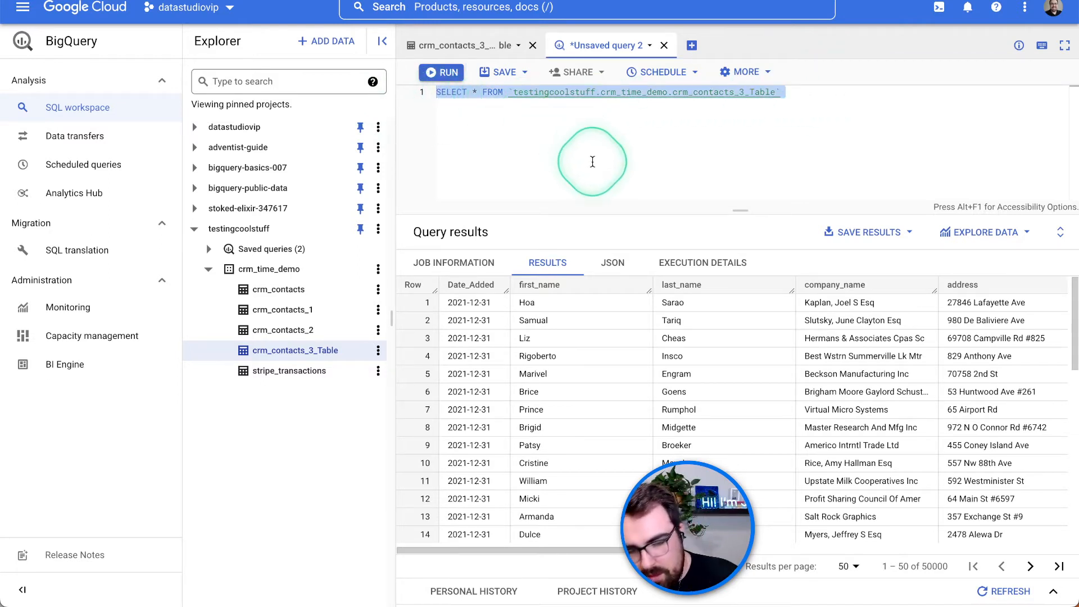
pyautogui.click(545, 125)
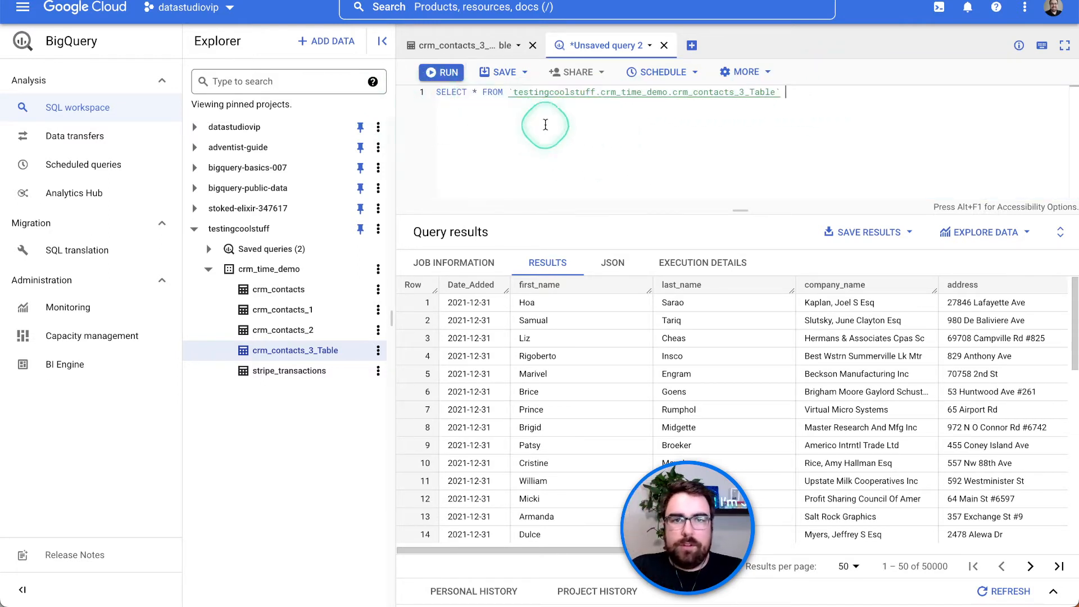
pyautogui.click(853, 91)
pyautogui.press('BackSpace')
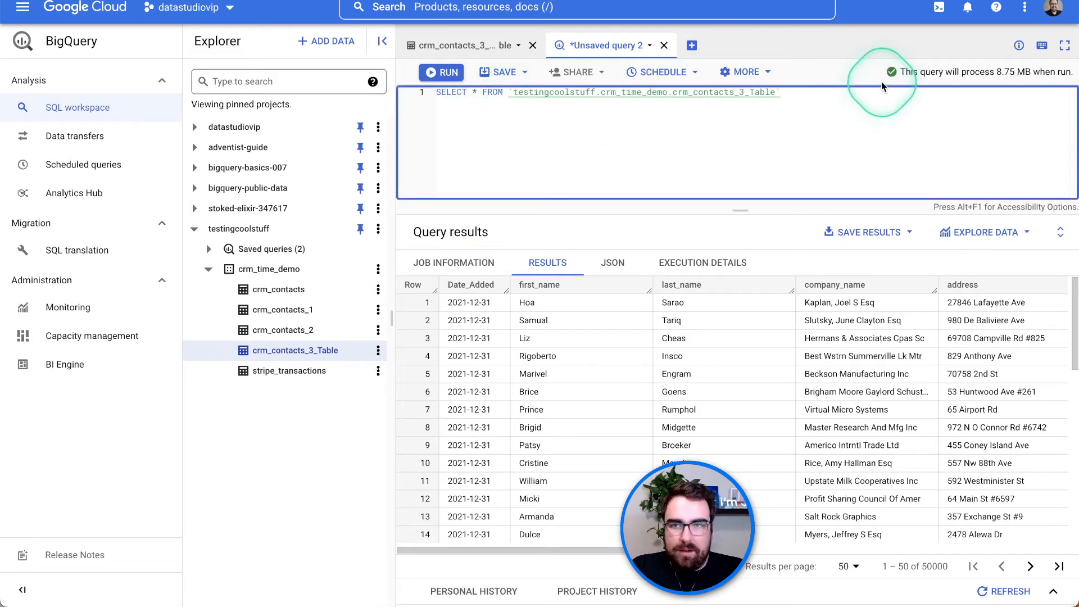
pyautogui.write('where first)')
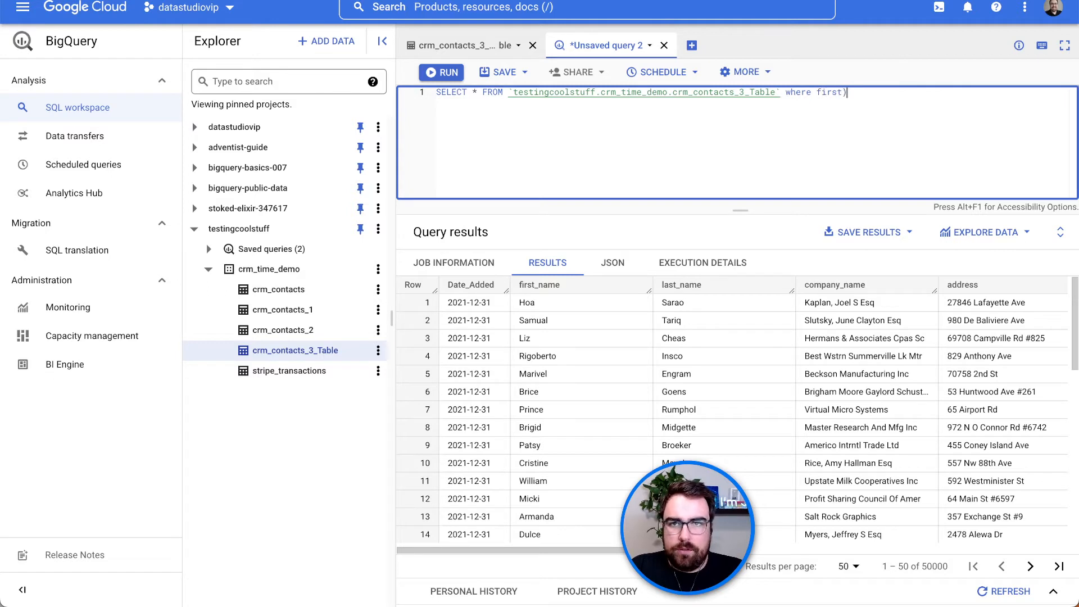
pyautogui.press('BackSpace')
pyautogui.click(888, 82)
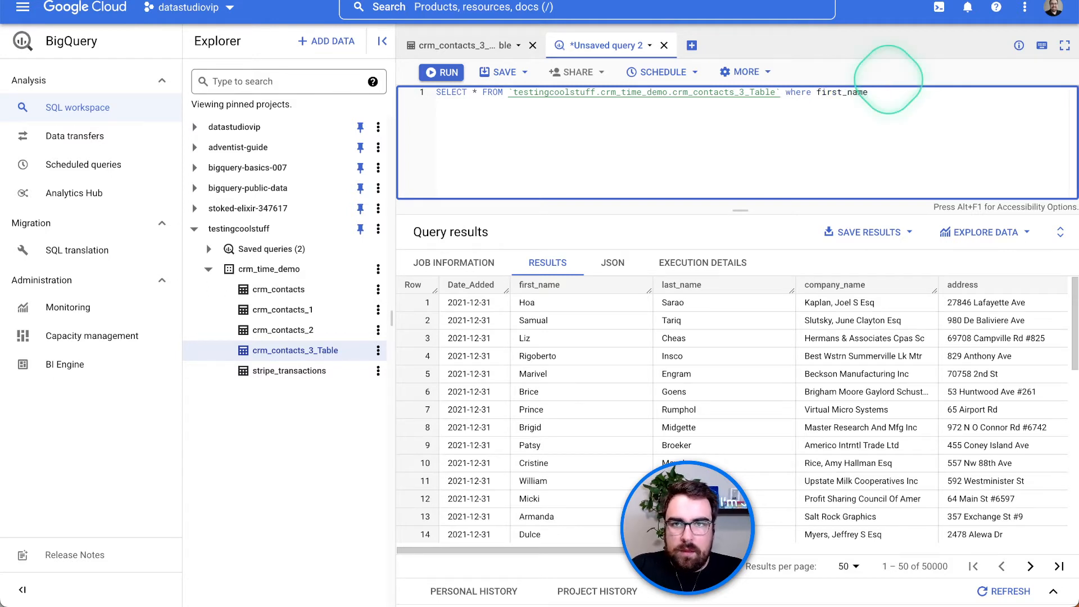
pyautogui.write('= ')
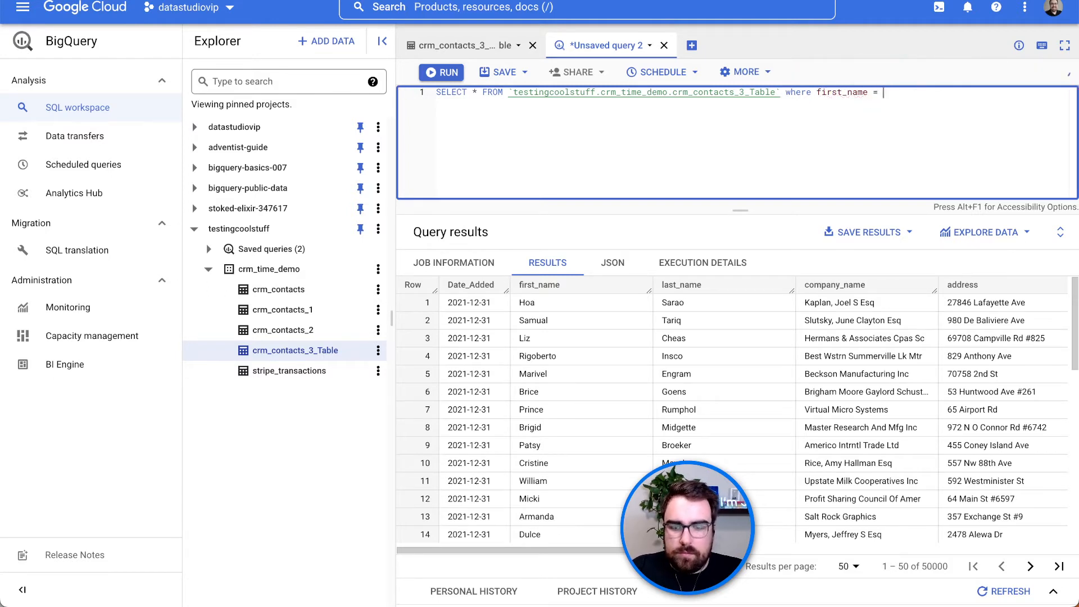
pyautogui.write('"')
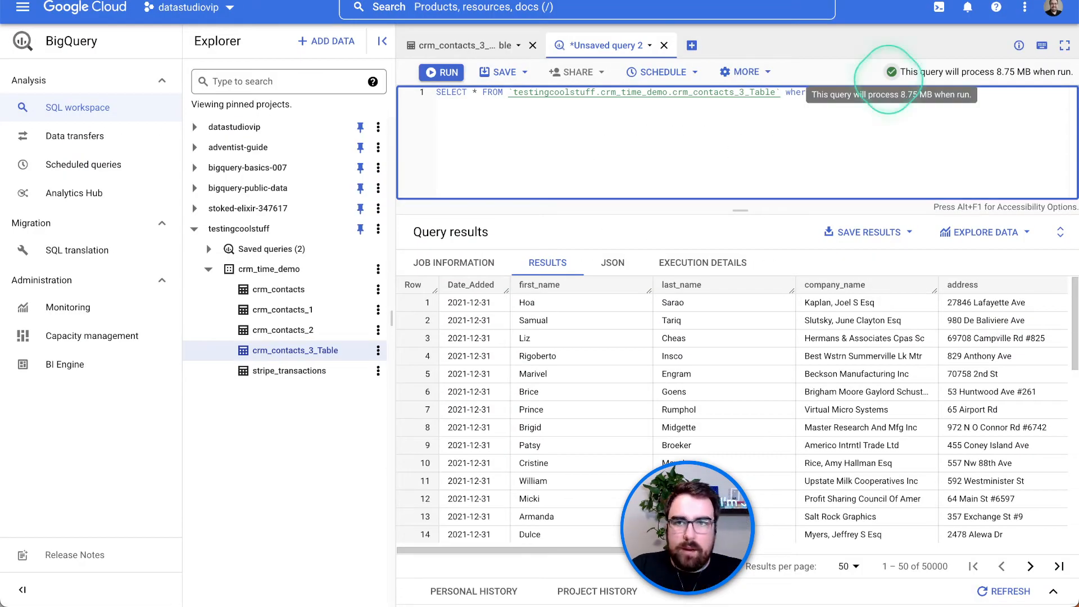
pyautogui.write('H')
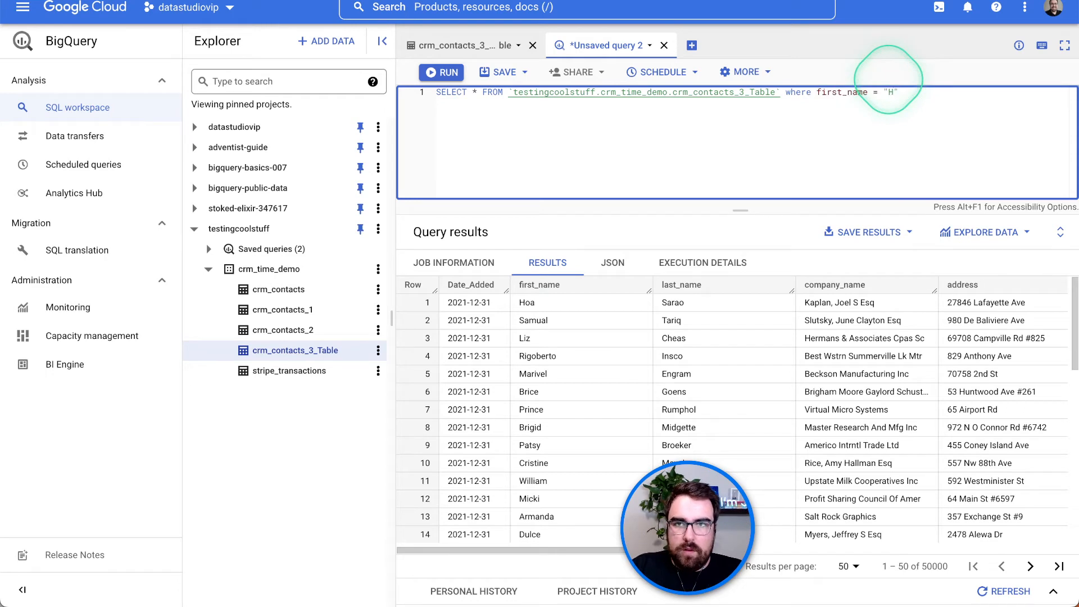
pyautogui.write('enry')
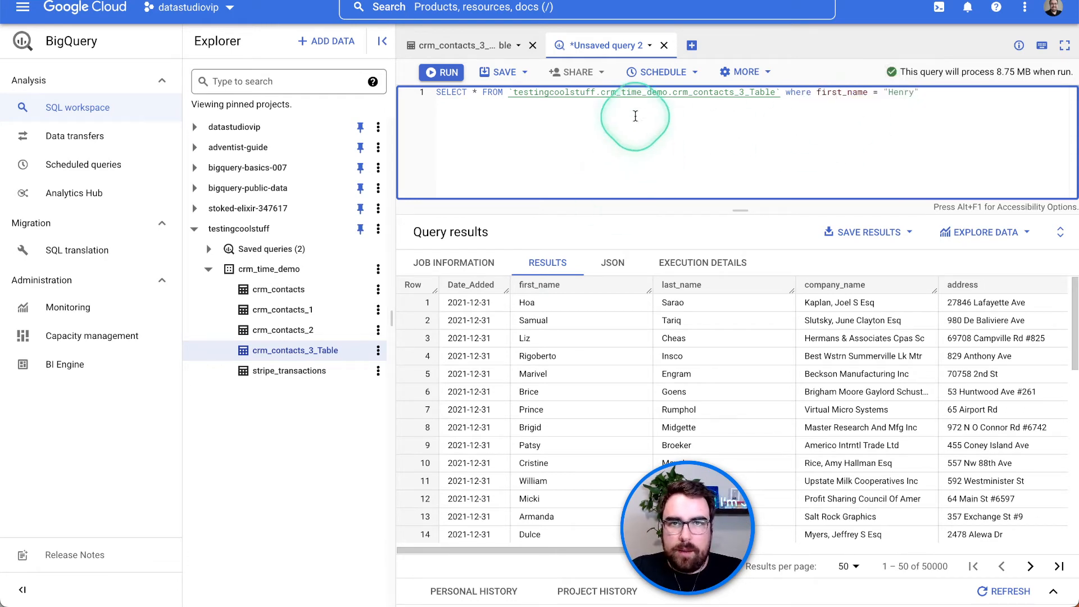
# Split the SELECT, FROM and where clauses onto separate lines with a blank line before where, and run the query.
pyautogui.click(474, 92)
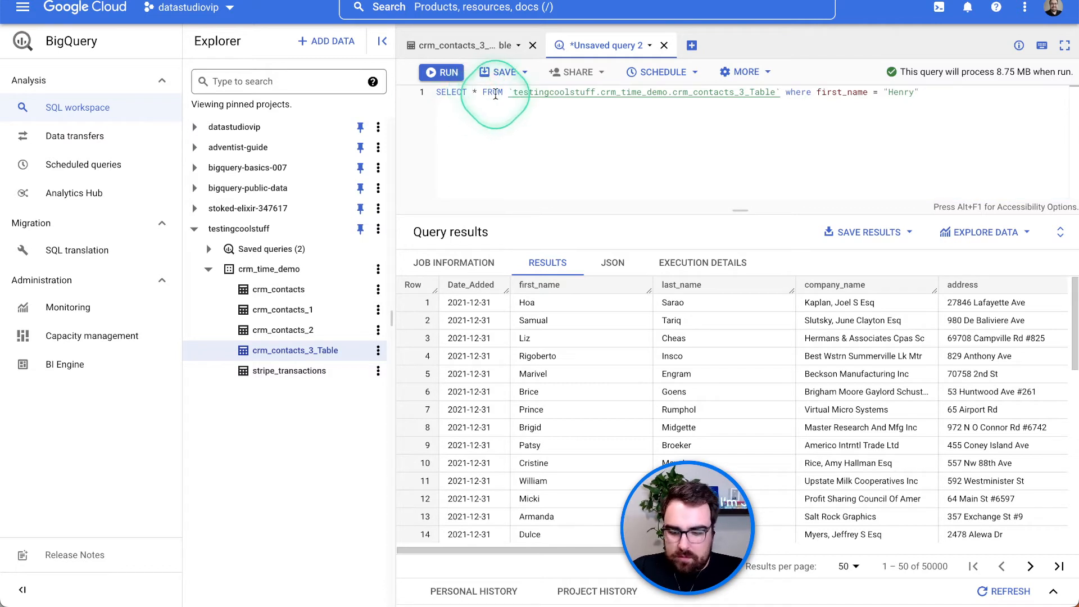
pyautogui.press('Return')
pyautogui.press('Return')
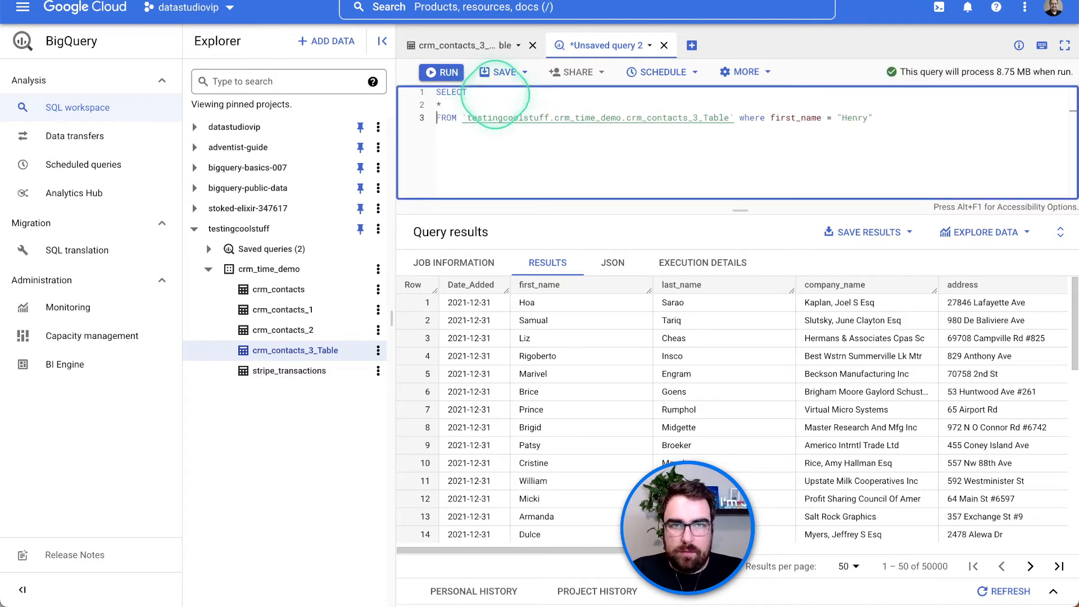
pyautogui.click(460, 117)
pyautogui.press('Return')
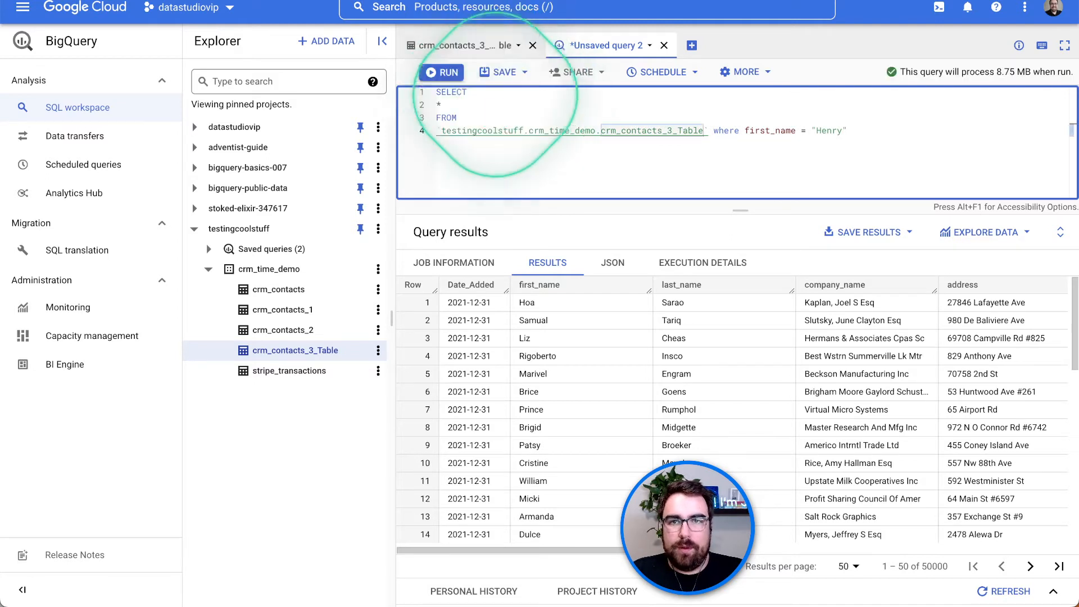
pyautogui.press('Return')
pyautogui.press('Return')
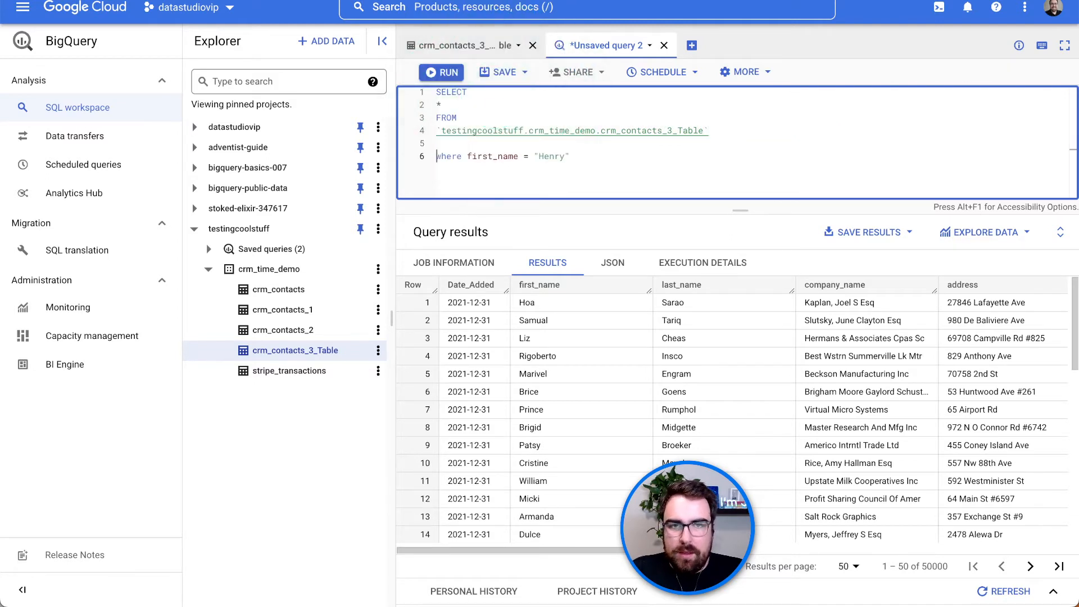
pyautogui.press('Right')
pyautogui.press('Return')
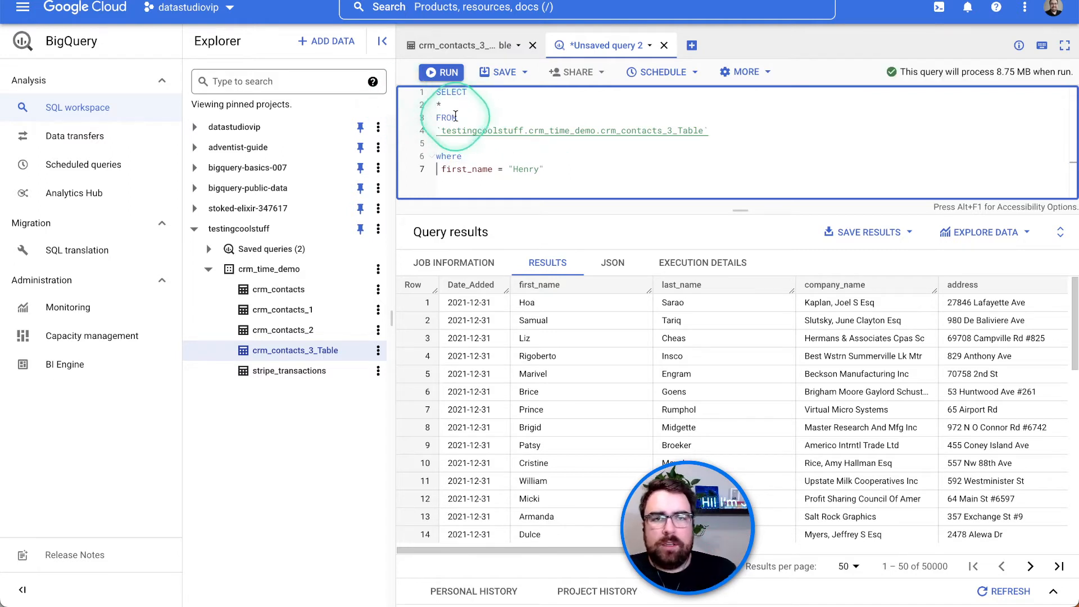
pyautogui.click(444, 72)
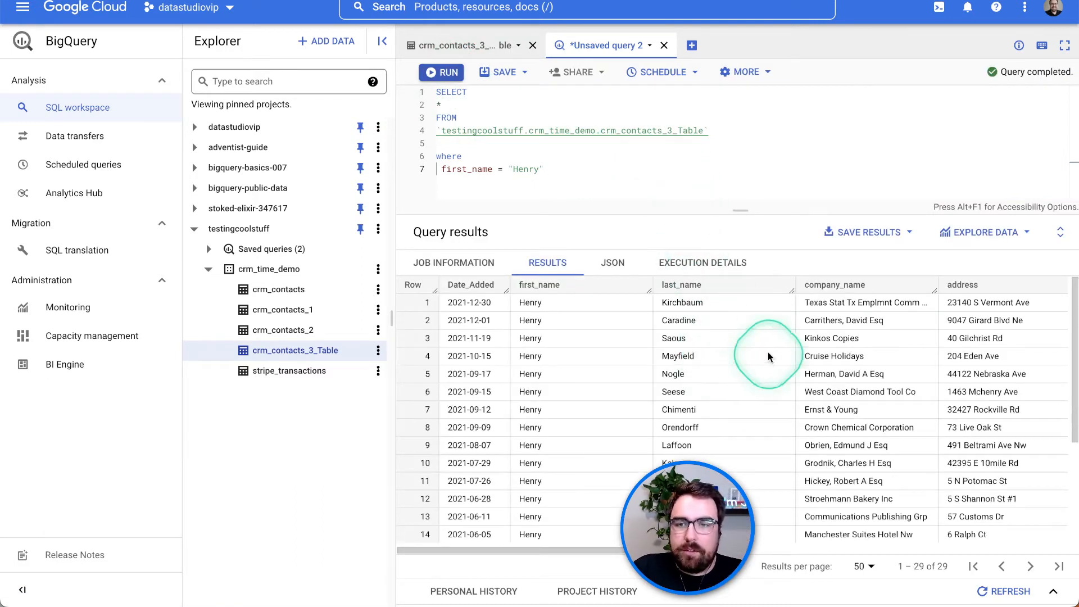
# Copy the entire query and switch back to the Data Studio report.
pyautogui.click(576, 171)
pyautogui.hotkey('ctrl', 'a')
pyautogui.hotkey('ctrl', 'c')
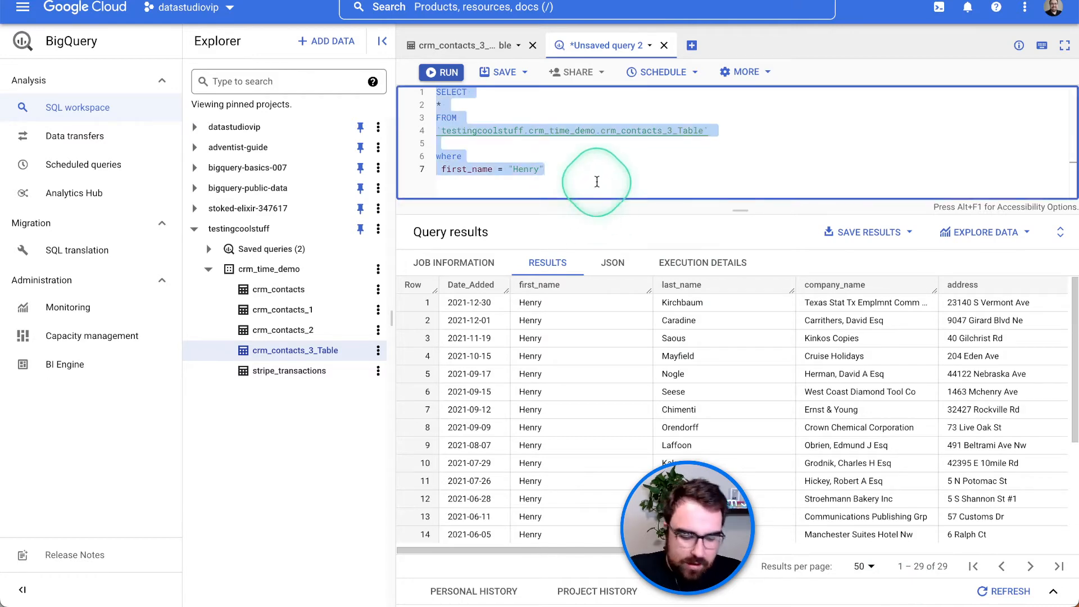
pyautogui.hotkey('ctrl', 'Tab')
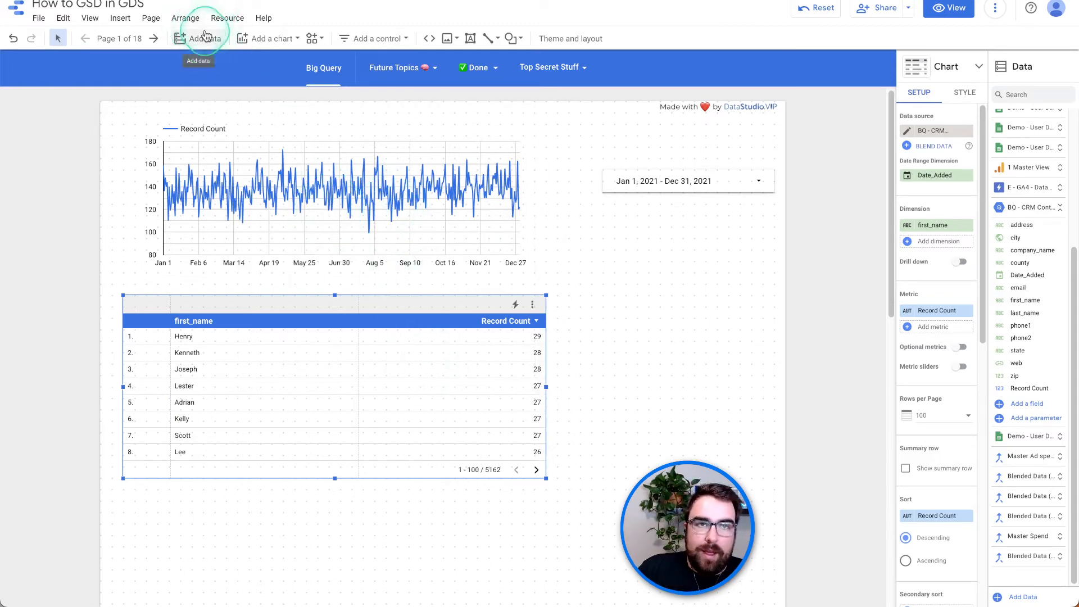
# Set up a new BigQuery custom query data source with TestingCoolStuff as billing project and paste in the copied query.
pyautogui.click(204, 38)
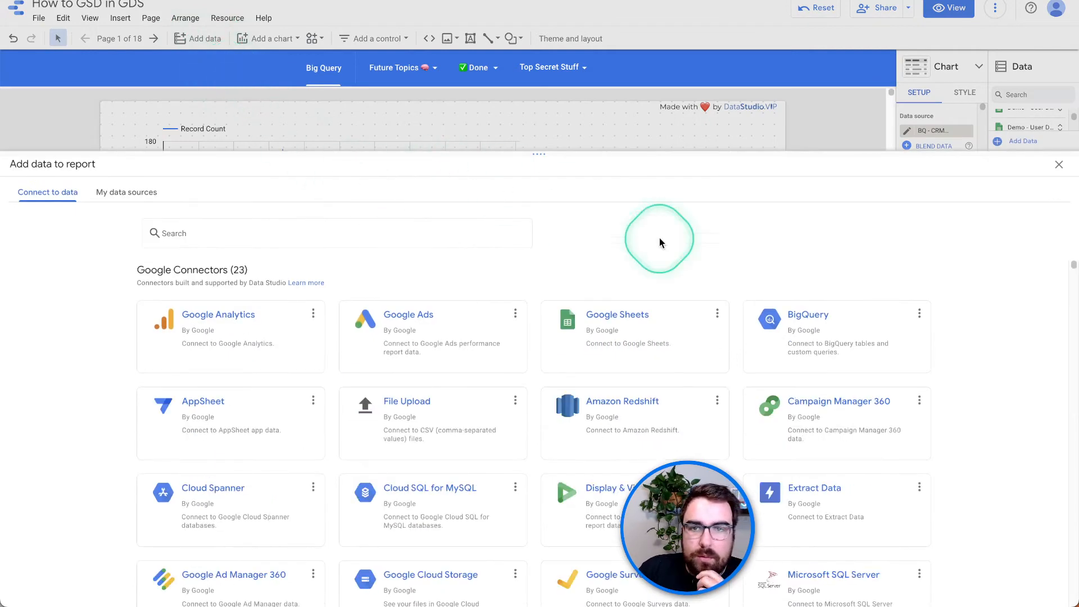
pyautogui.click(797, 329)
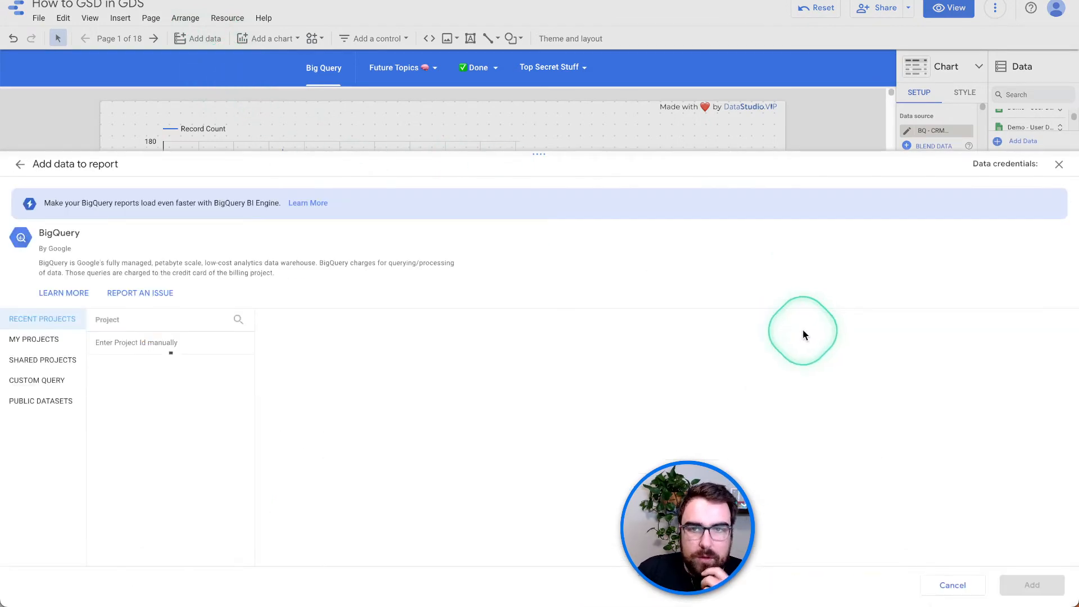
pyautogui.click(48, 382)
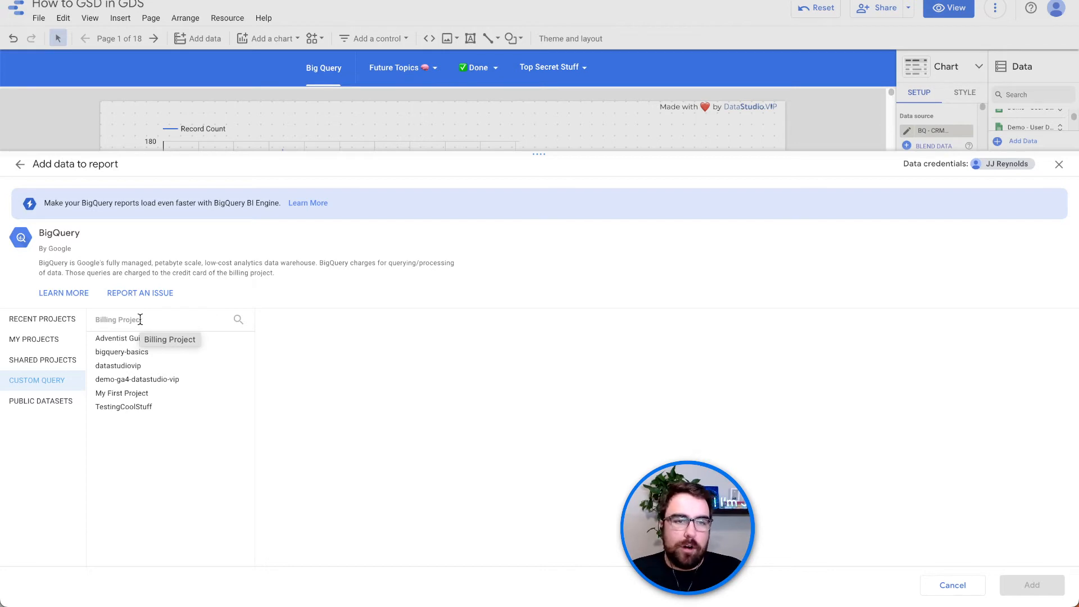
pyautogui.click(126, 407)
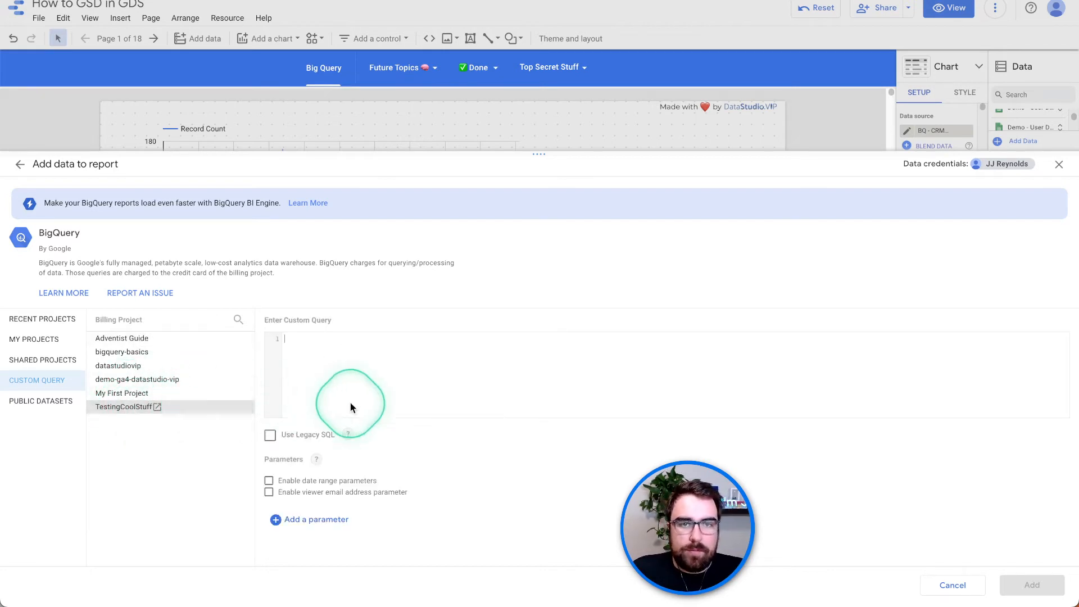
pyautogui.hotkey('ctrl', 'v')
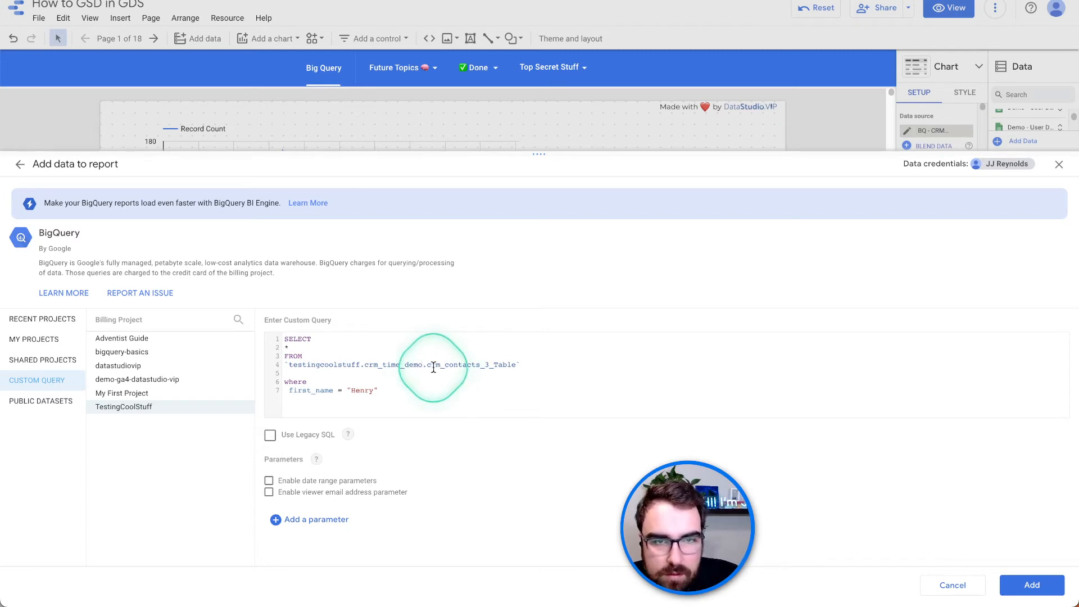
# Review the table reference and where clause of the custom query and add it to the report as a data source.
pyautogui.moveTo(366, 366); pyautogui.dragTo(516, 367)
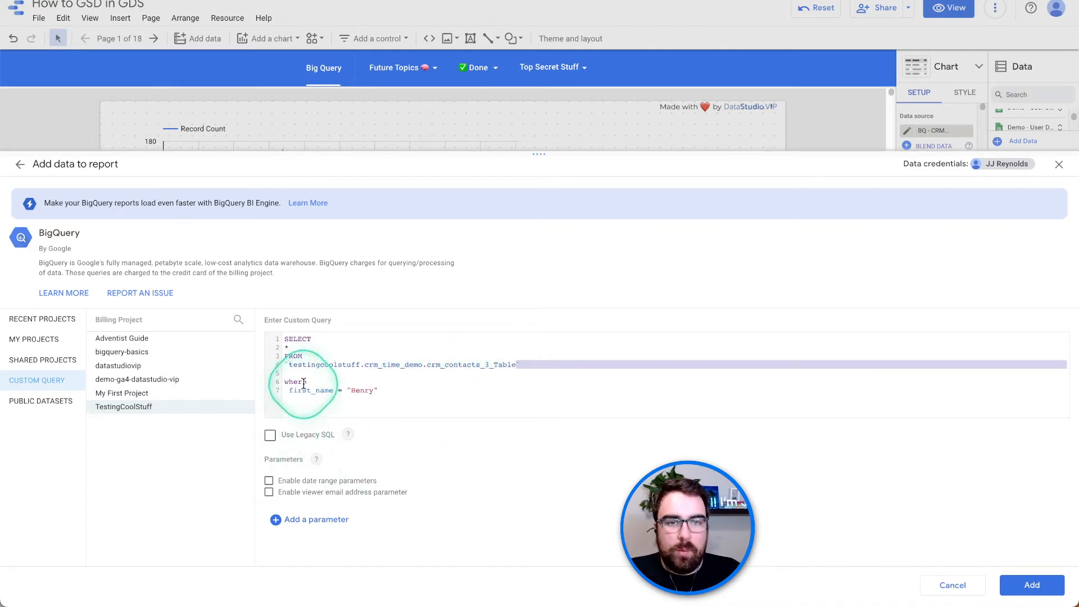
pyautogui.moveTo(285, 373); pyautogui.dragTo(381, 400)
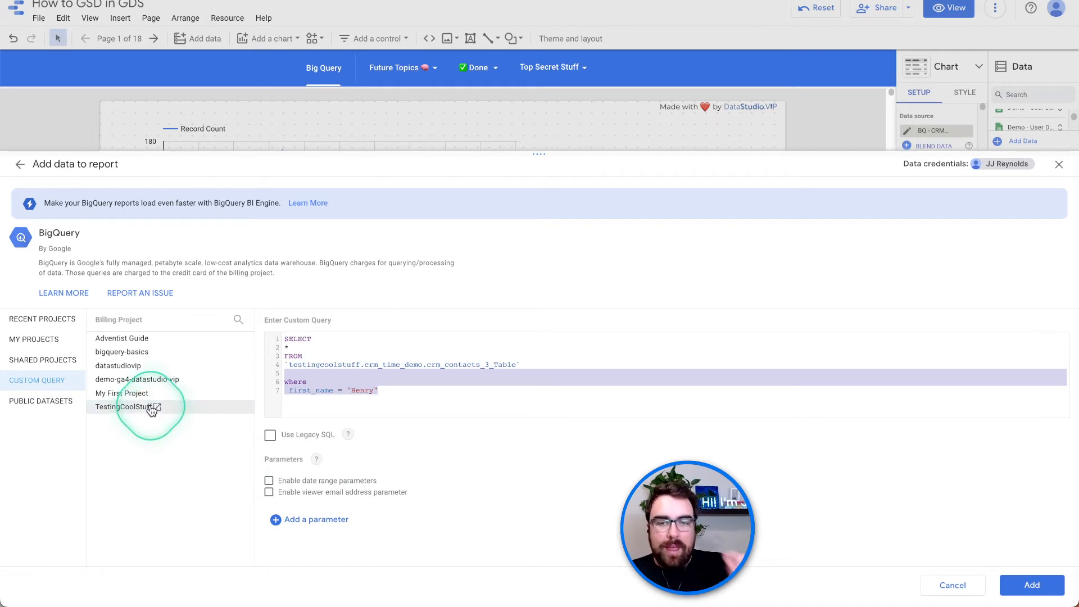
pyautogui.click(488, 386)
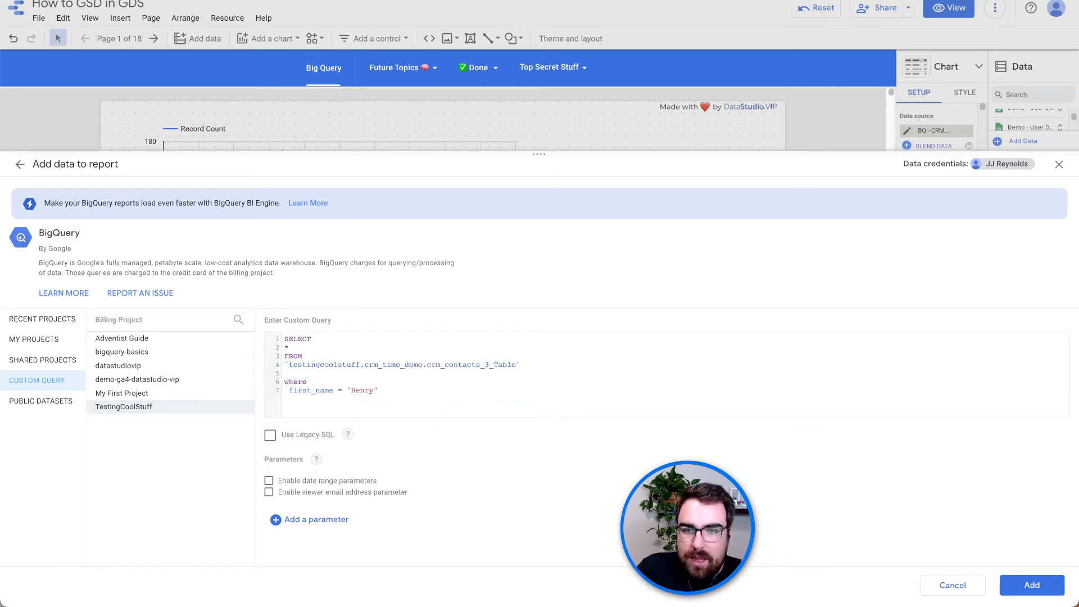
pyautogui.click(1014, 577)
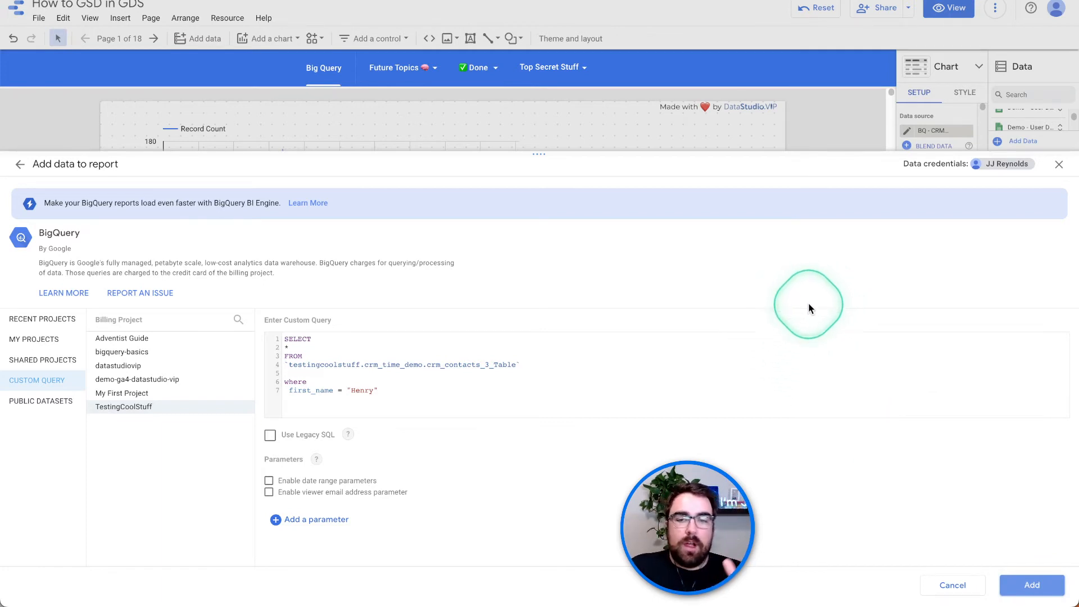
pyautogui.click(1025, 592)
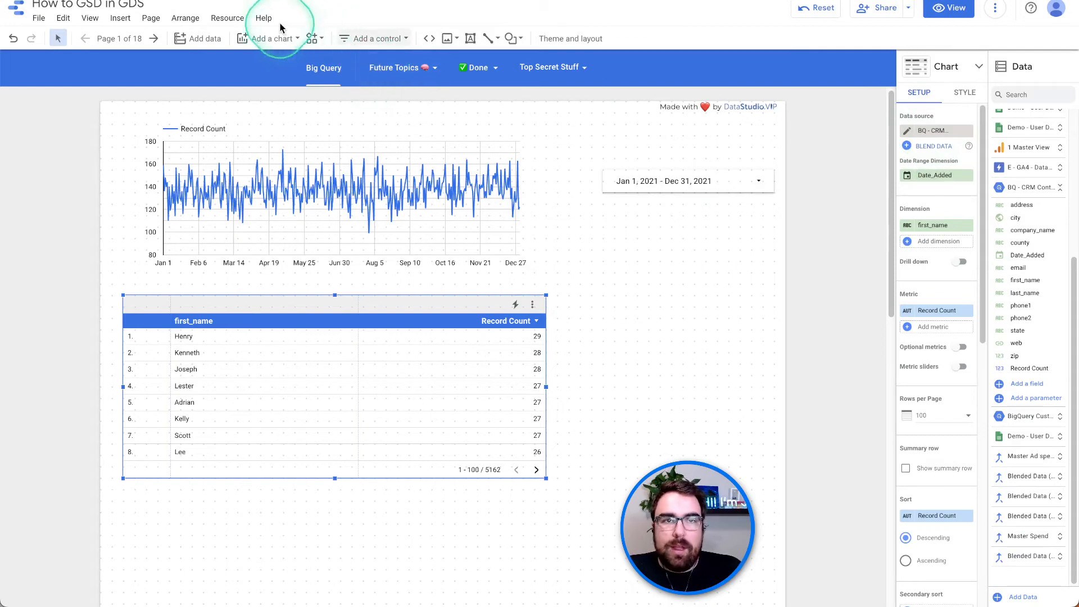
# Rename the BigQuery Custom SQL data source to "Just Firstname -" followed by the filtered first name in quotes.
pyautogui.click(227, 18)
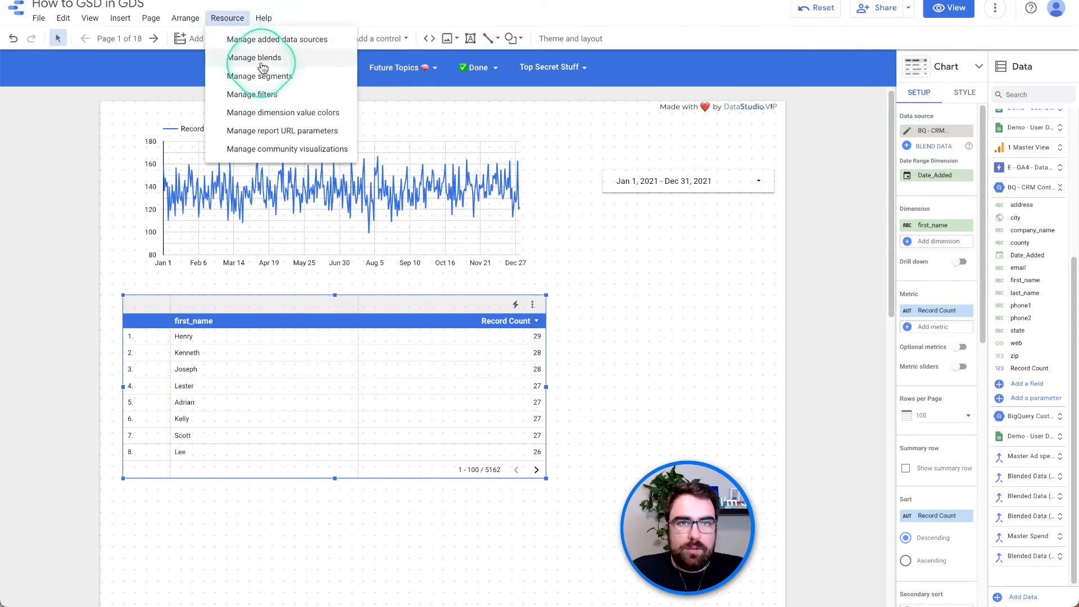
pyautogui.click(284, 41)
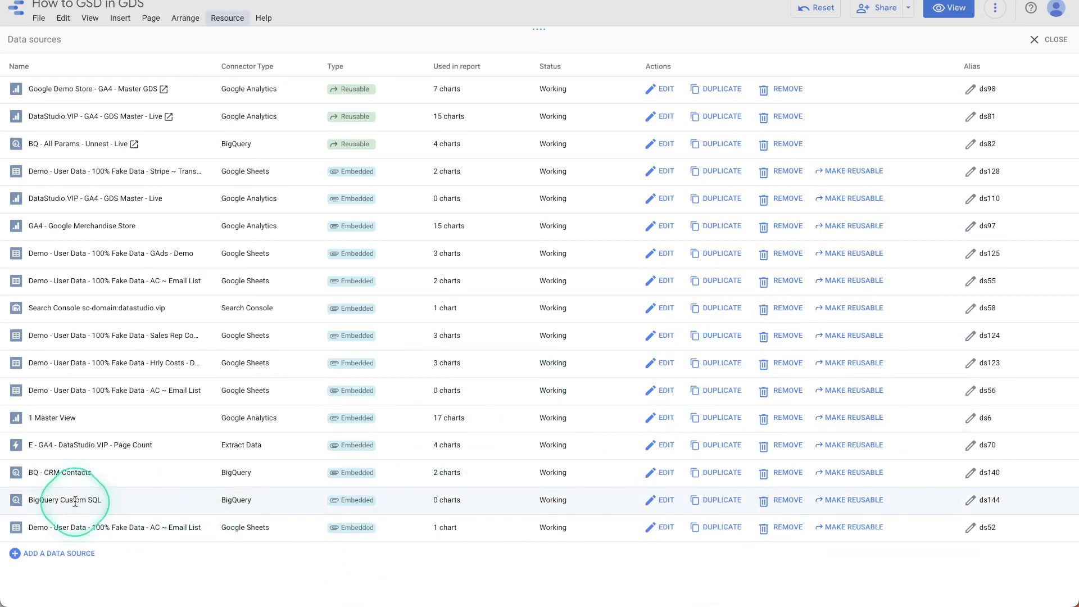
pyautogui.tripleClick(39, 501)
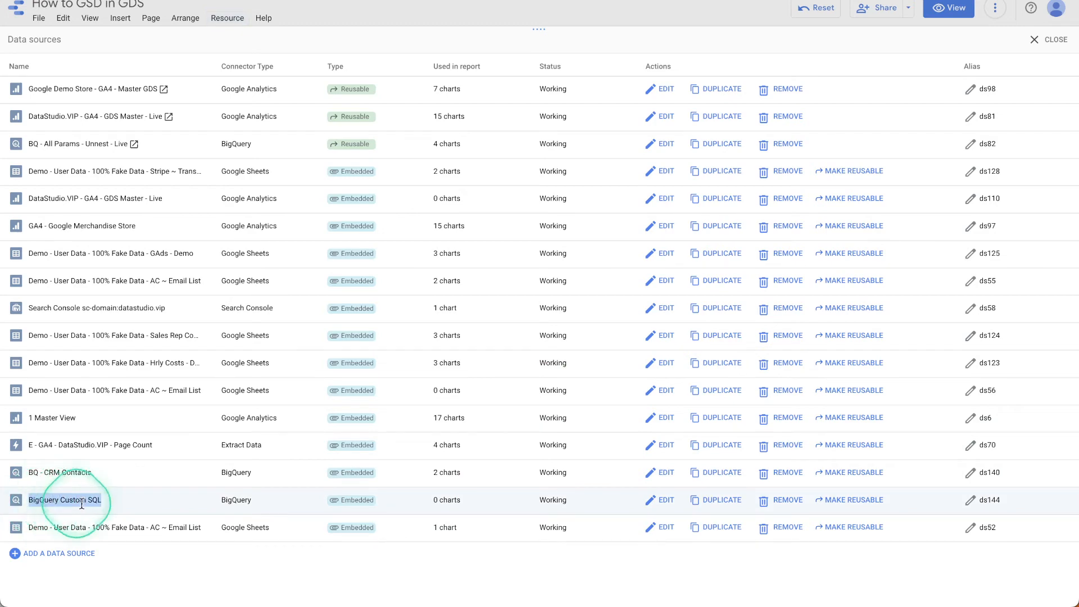
pyautogui.click(652, 501)
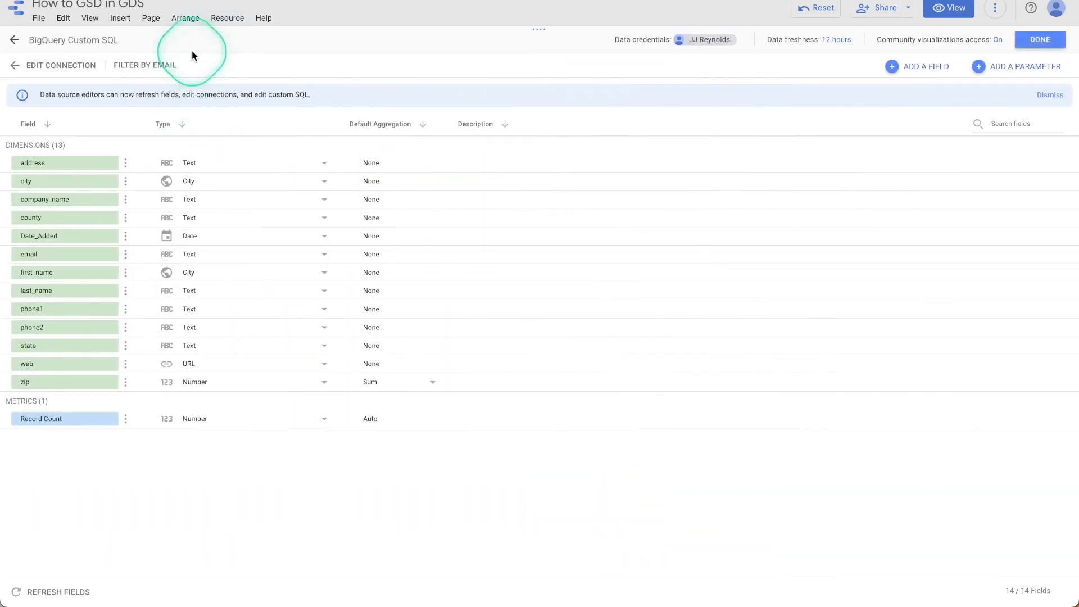
pyautogui.click(65, 36)
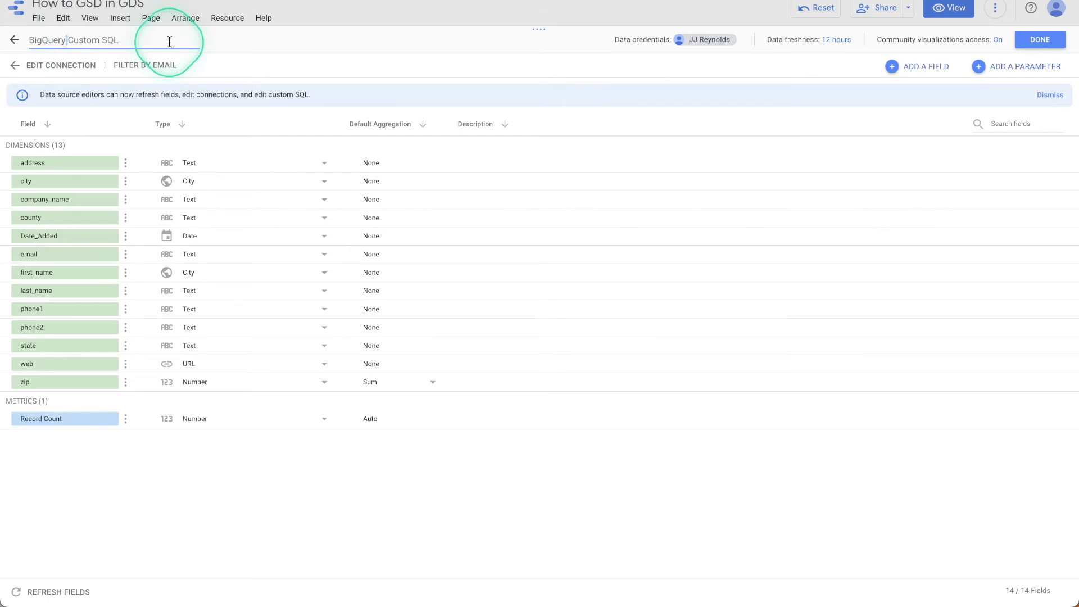
pyautogui.tripleClick(169, 42)
pyautogui.write('Just Firstname - "Henry')
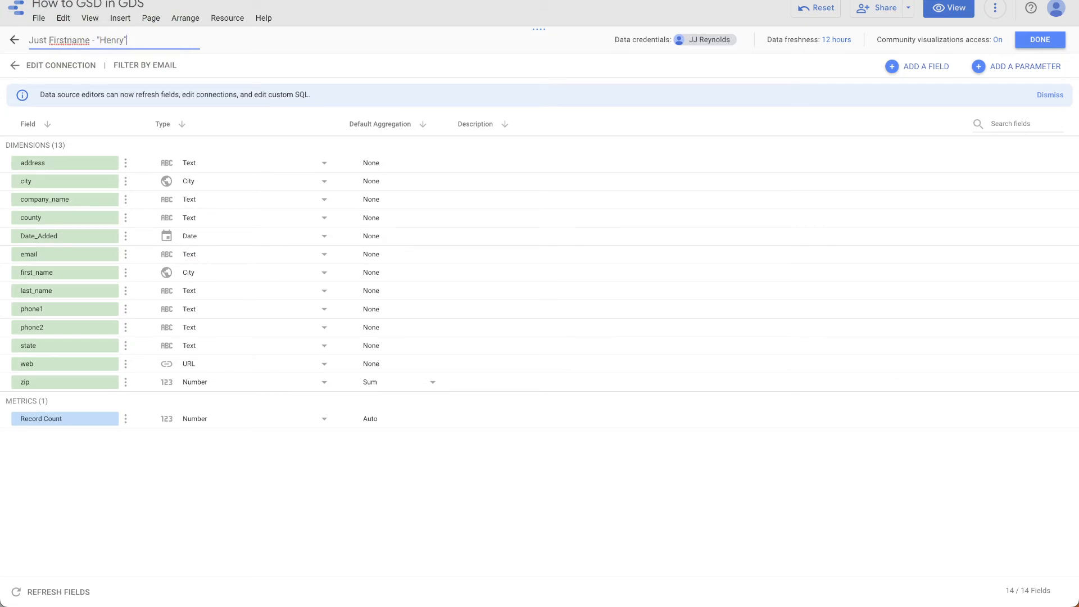
pyautogui.click(1029, 45)
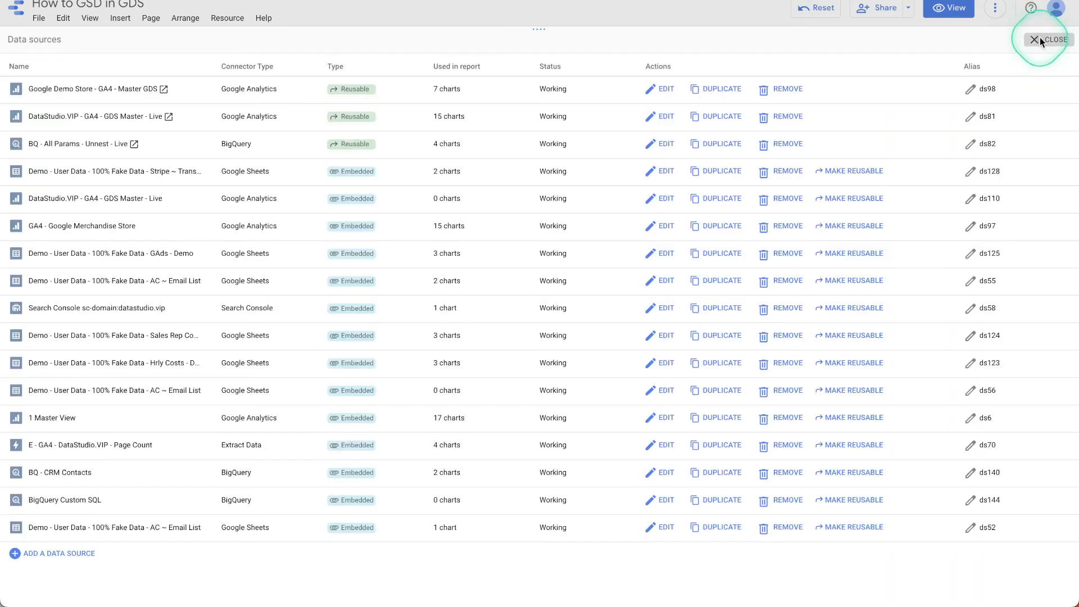
pyautogui.click(1040, 39)
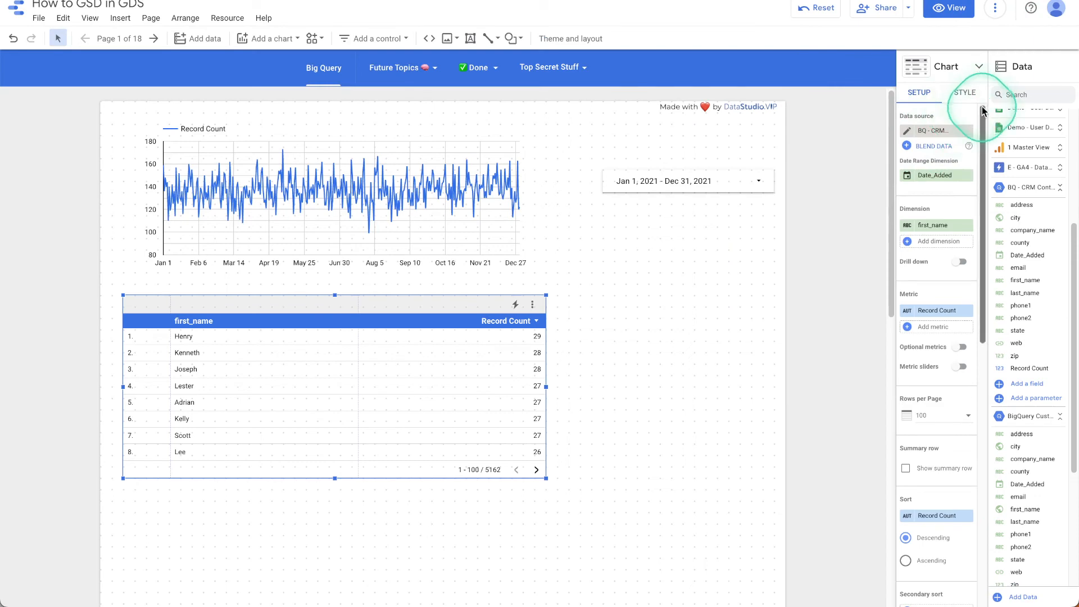
# Search the report's available data for "just" and "fir" to find the renamed data source.
pyautogui.click(1030, 95)
pyautogui.write('just')
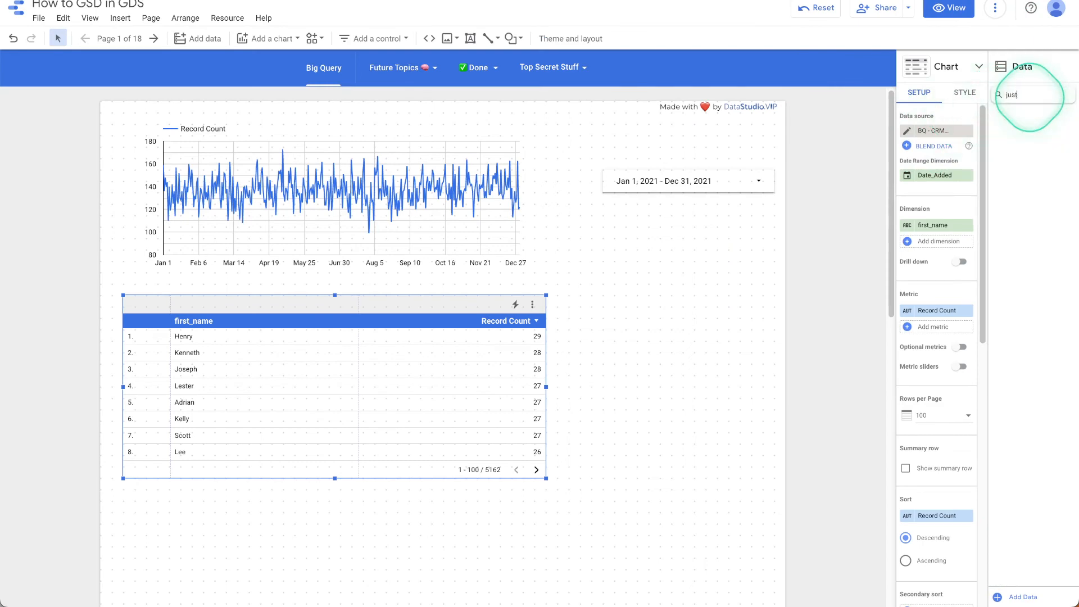
pyautogui.write('fir')
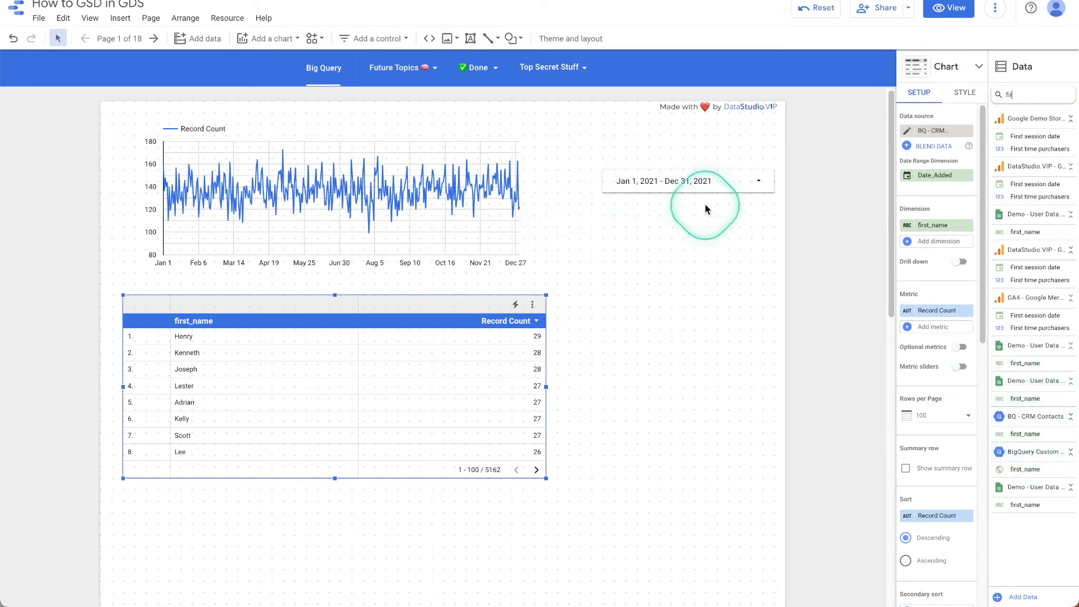
# Reload the report, switch the first_name table to the Just Firstname data source, and widen the table.
pyautogui.press('super+r')
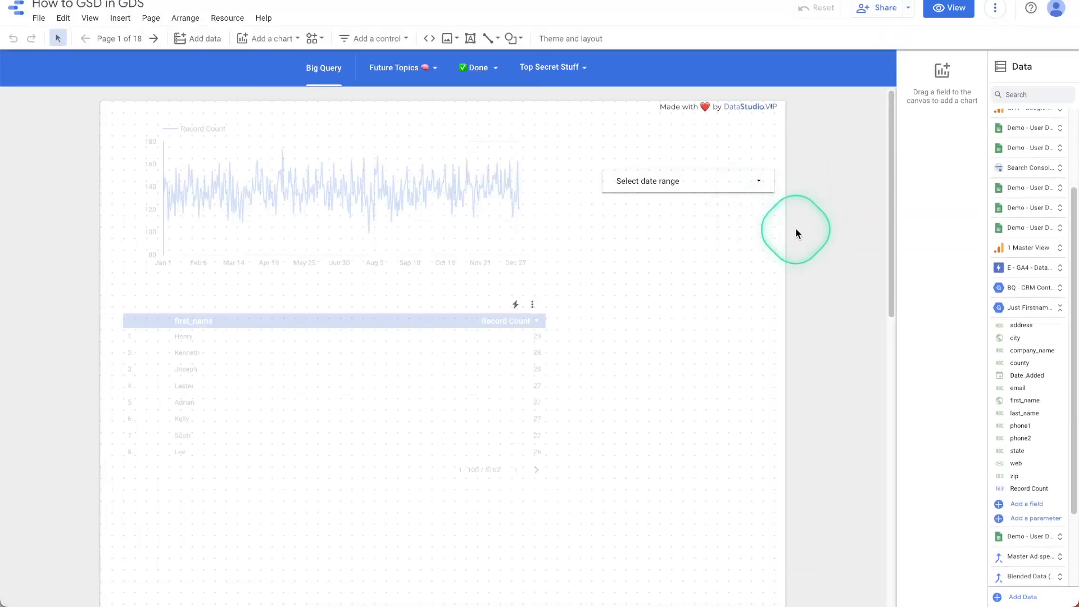
pyautogui.click(382, 469)
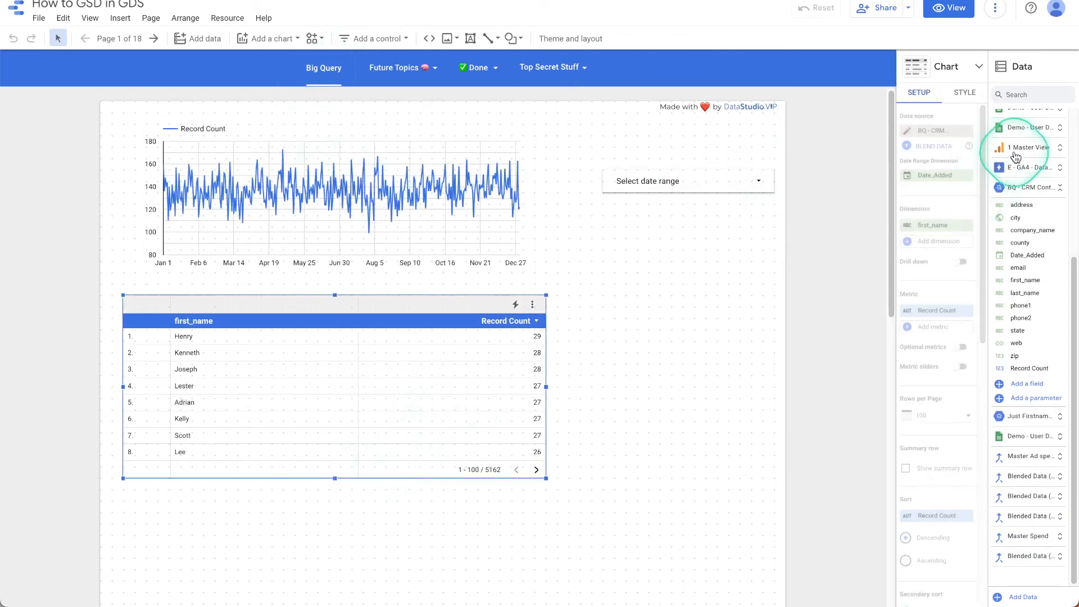
pyautogui.click(927, 131)
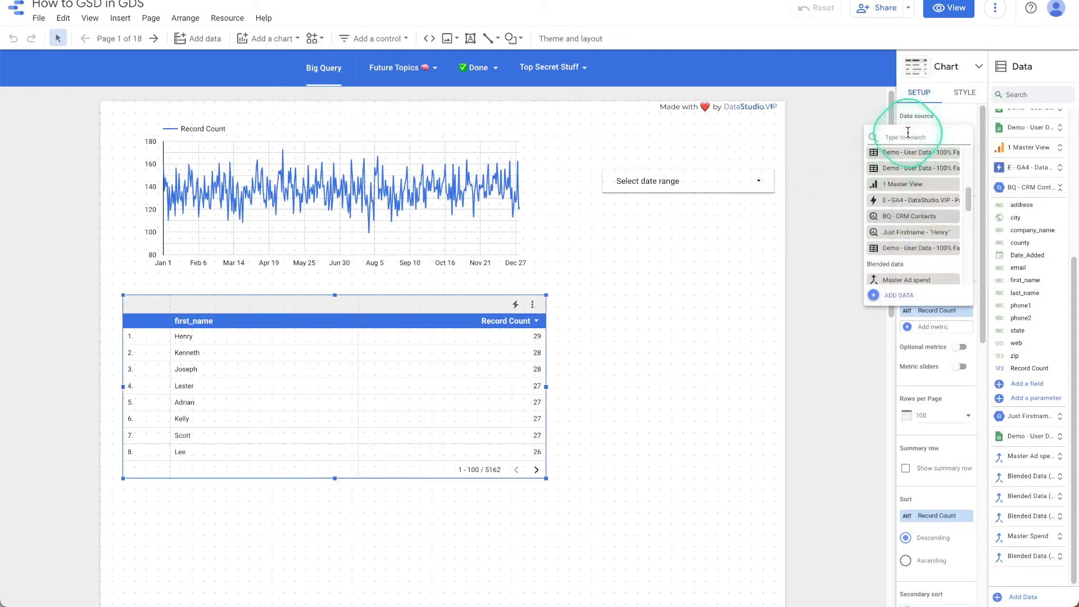
pyautogui.write('first')
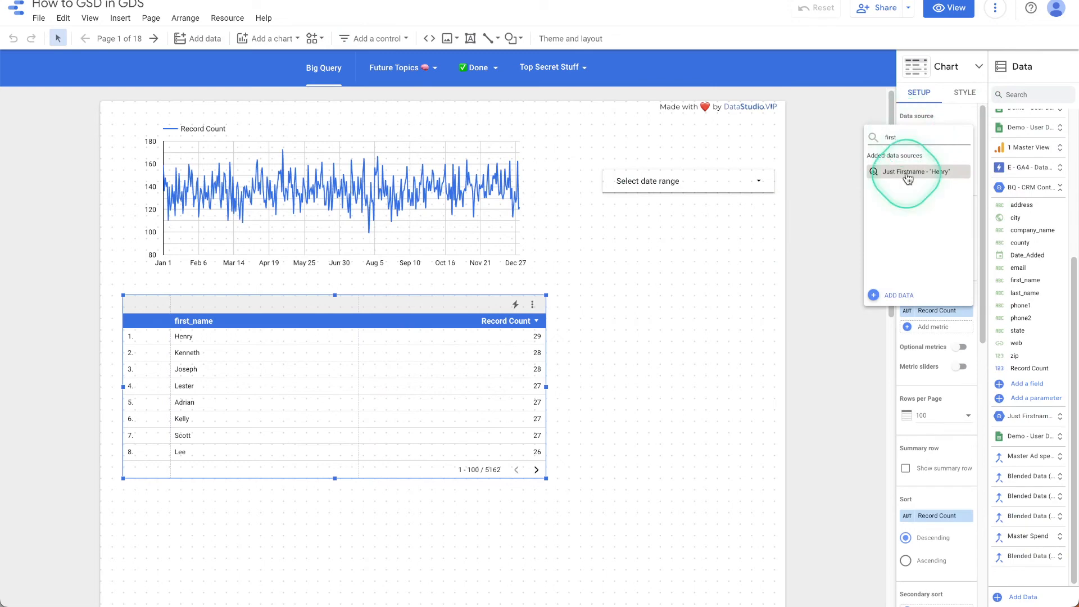
pyautogui.click(907, 171)
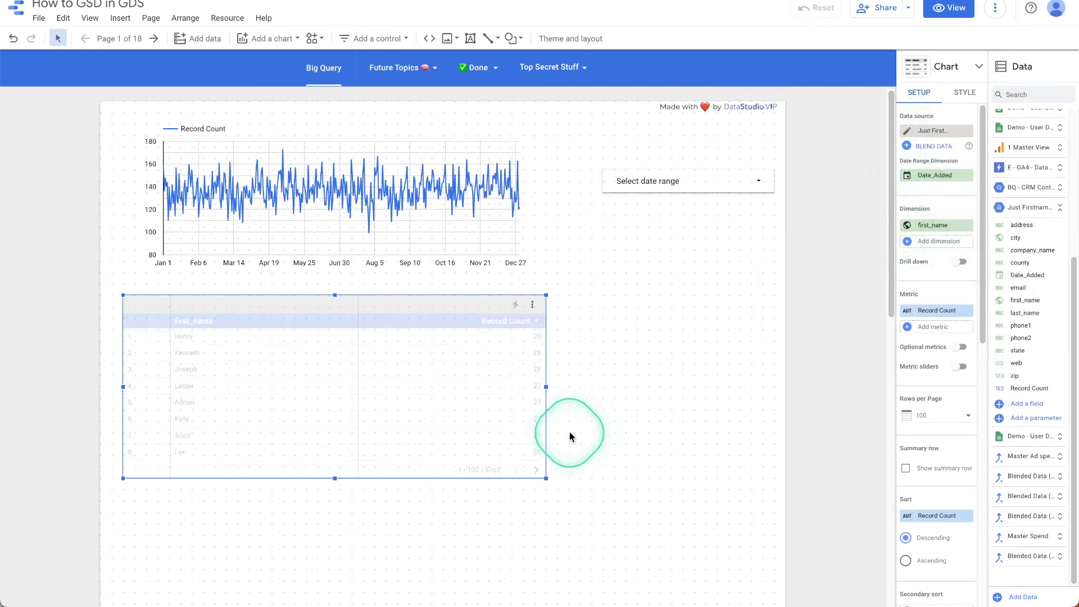
pyautogui.moveTo(546, 386); pyautogui.dragTo(626, 387)
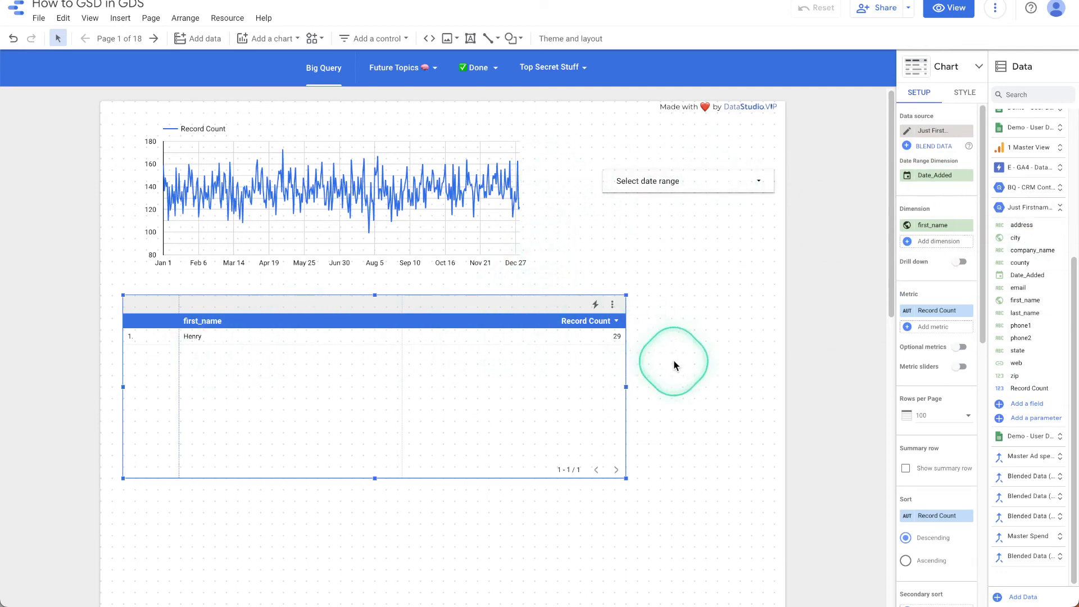
pyautogui.click(952, 243)
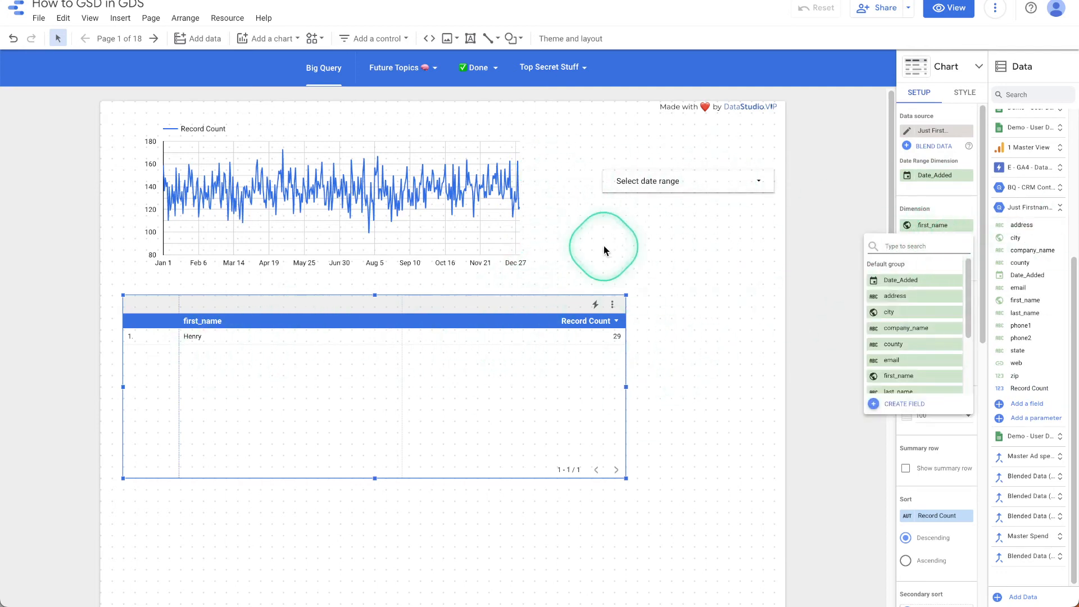
# Switch the time series chart to the Just Firstname data source and fit the table directly beneath it at matching width.
pyautogui.click(503, 201)
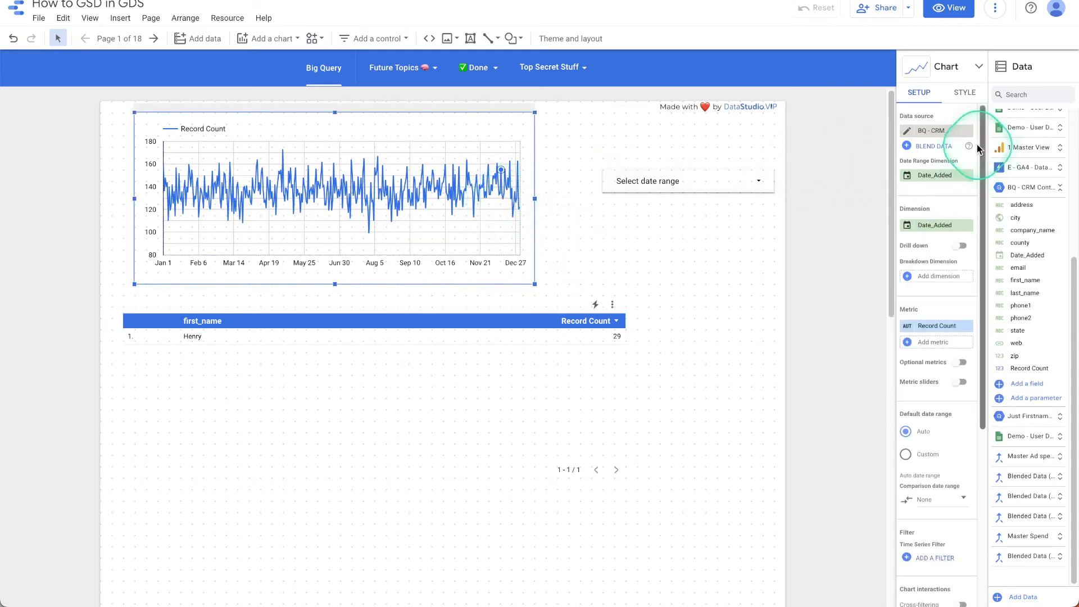
pyautogui.click(934, 131)
pyautogui.write('firs')
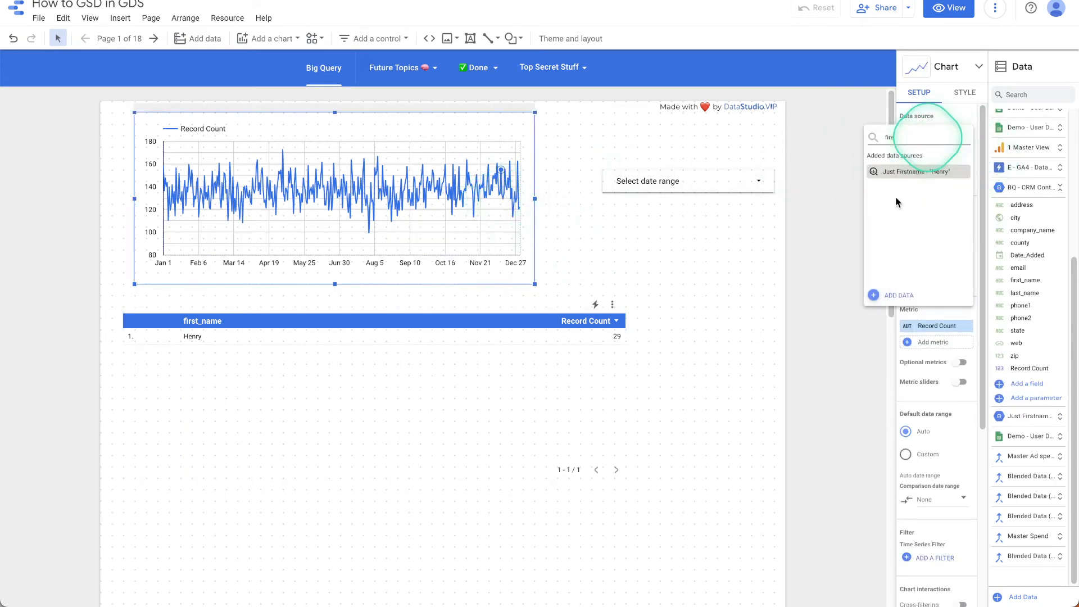
pyautogui.click(910, 172)
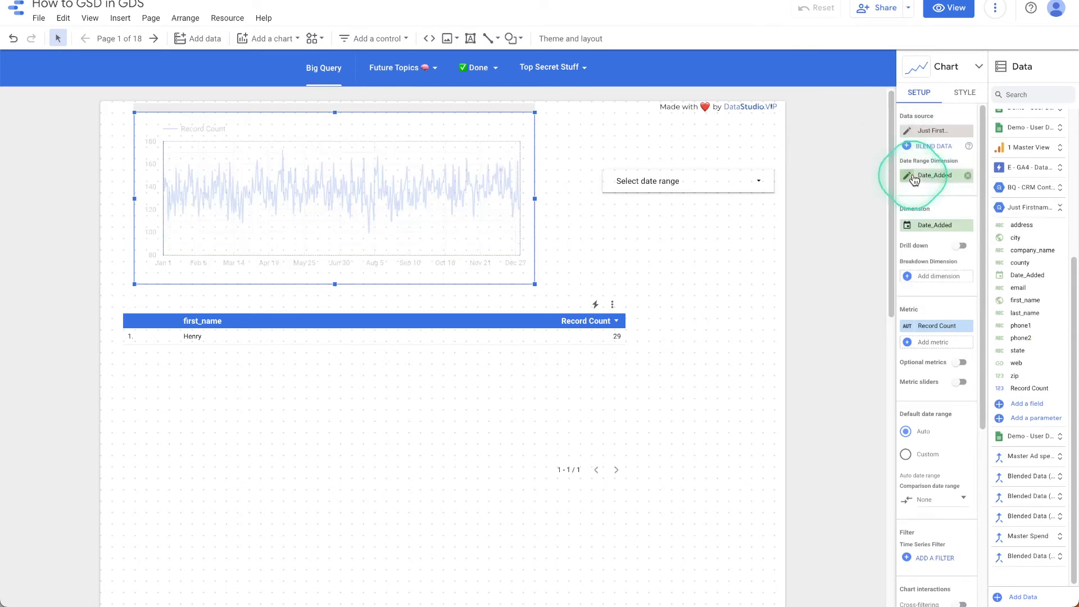
pyautogui.click(410, 409)
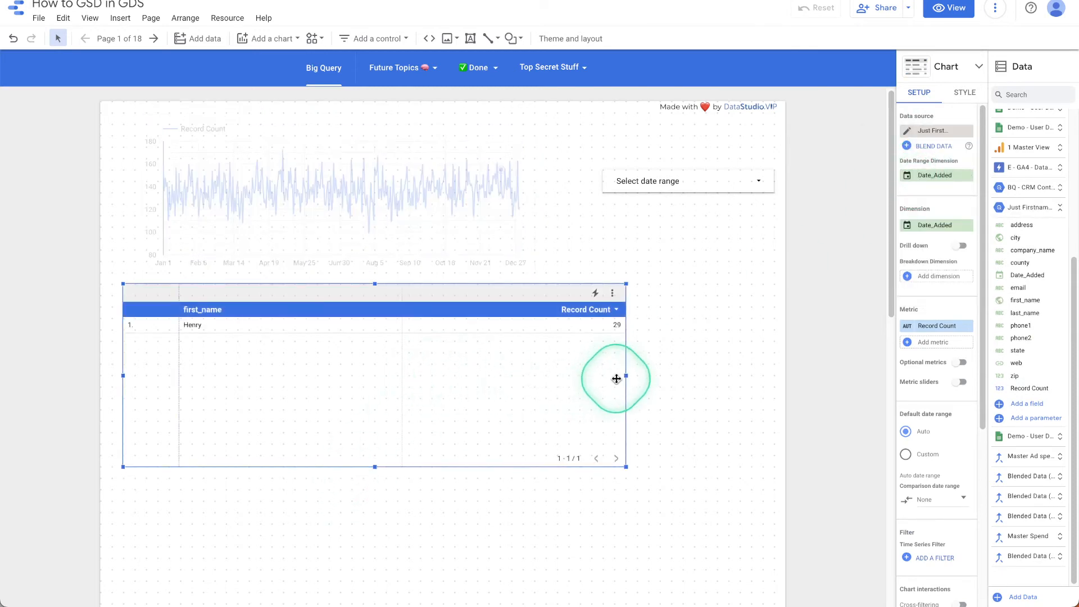
pyautogui.moveTo(624, 378)
pyautogui.mouseDown()
pyautogui.moveTo(561, 379)
pyautogui.moveTo(638, 379)
pyautogui.moveTo(610, 375)
pyautogui.mouseUp()
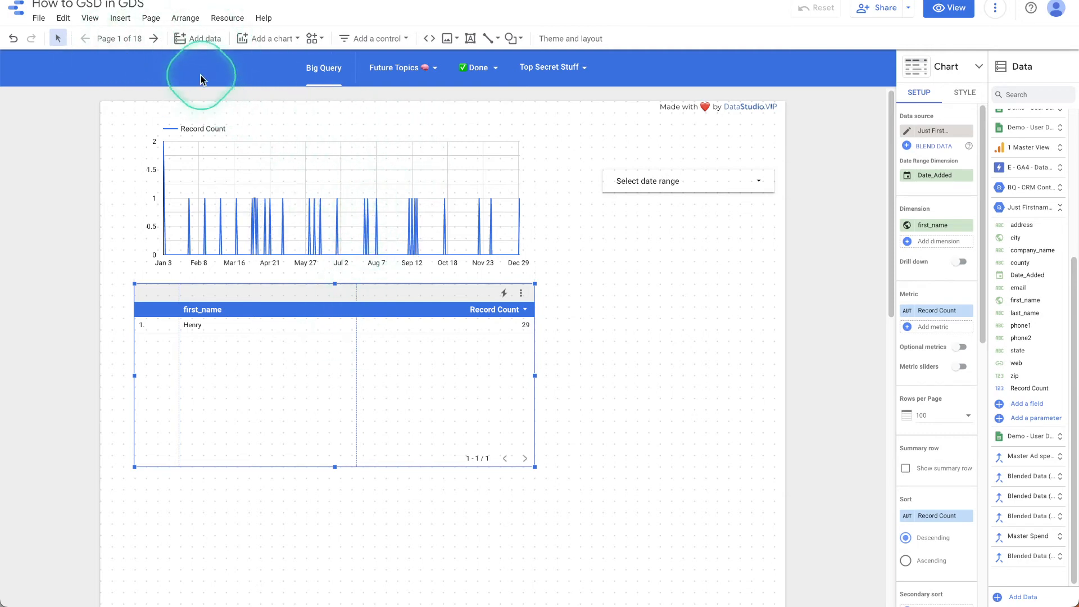
# Open the connection settings of the Just Firstname data source from the report's added data sources.
pyautogui.click(227, 17)
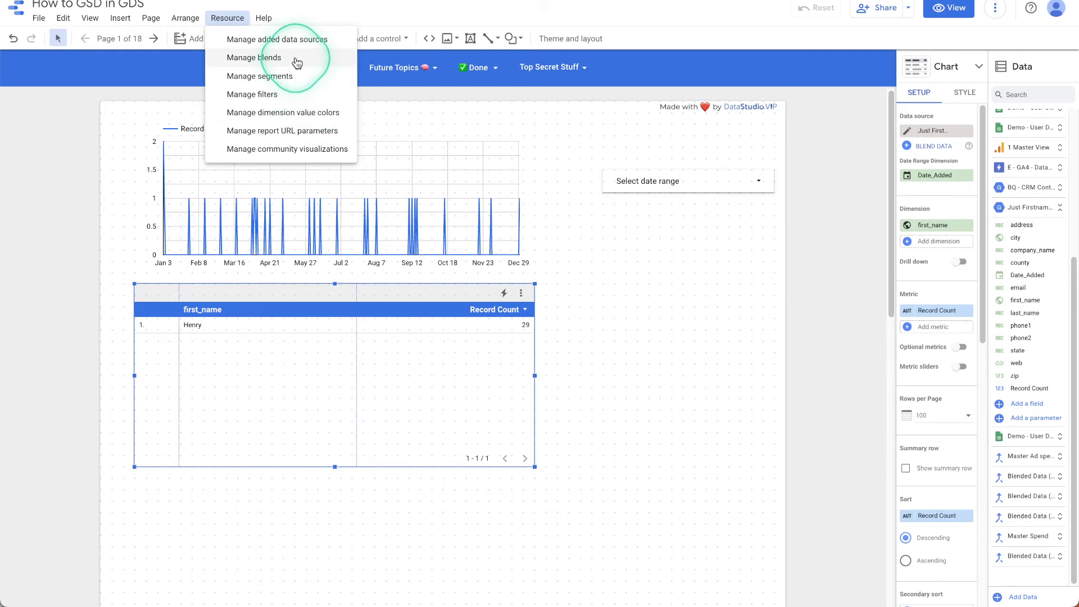
pyautogui.click(289, 39)
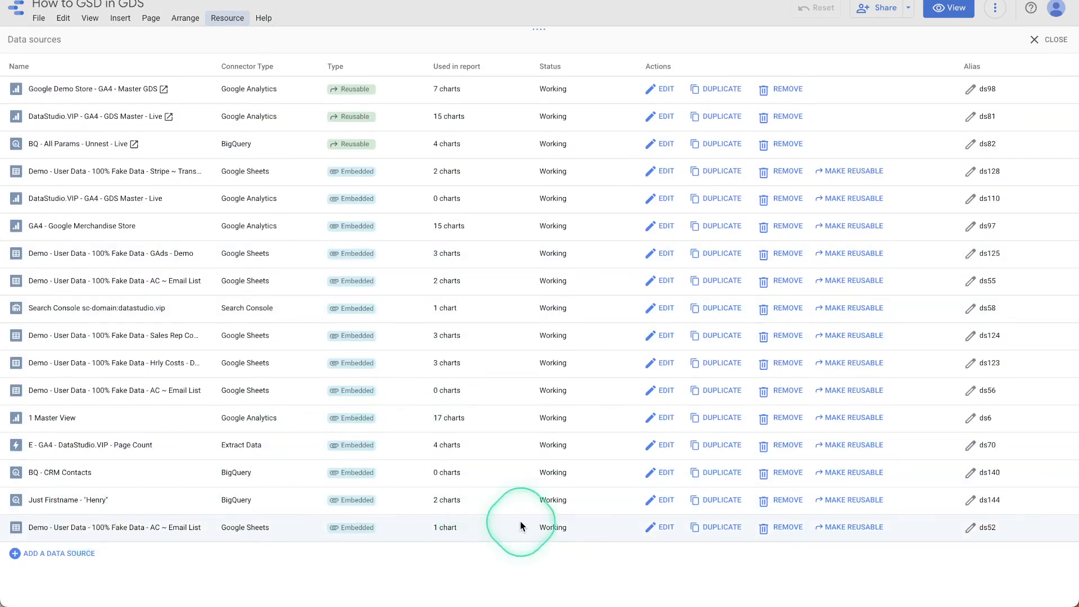
pyautogui.click(650, 497)
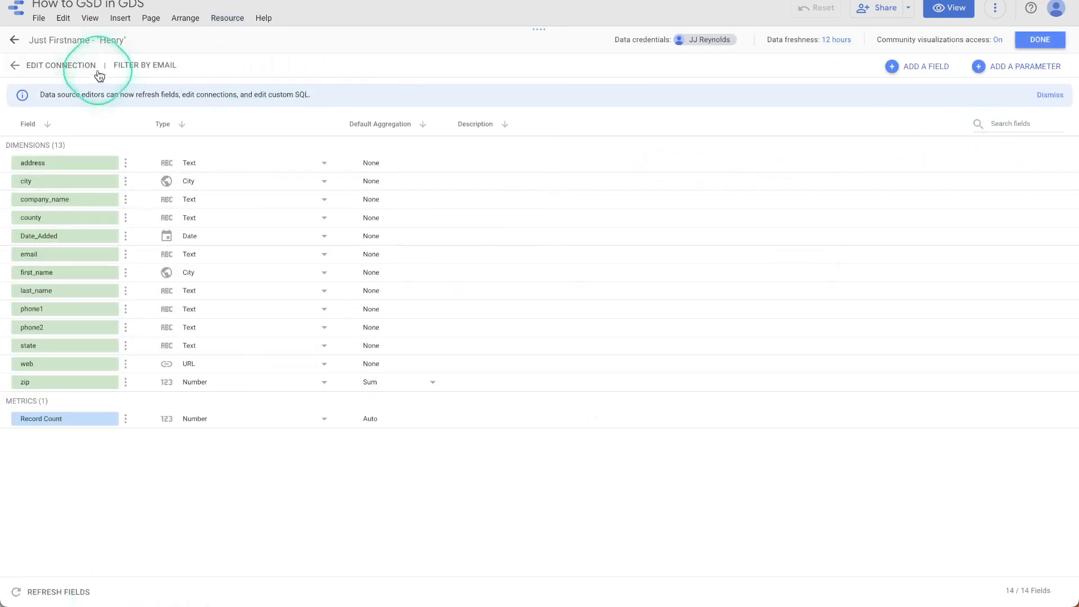
pyautogui.click(63, 67)
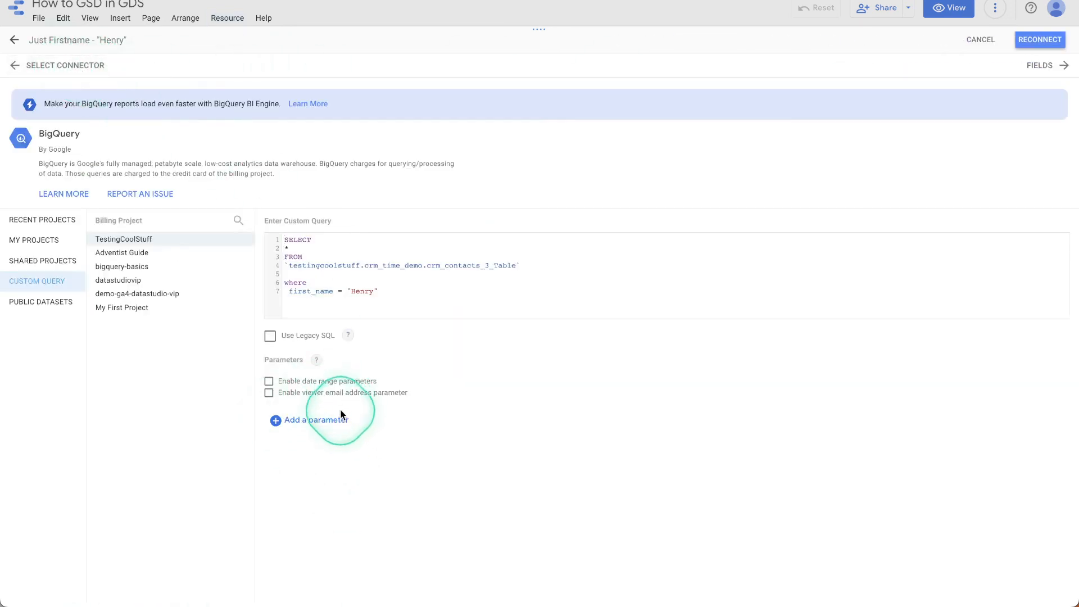
# Add a parameter to the custom query with the first name from the where clause as its default value.
pyautogui.click(318, 420)
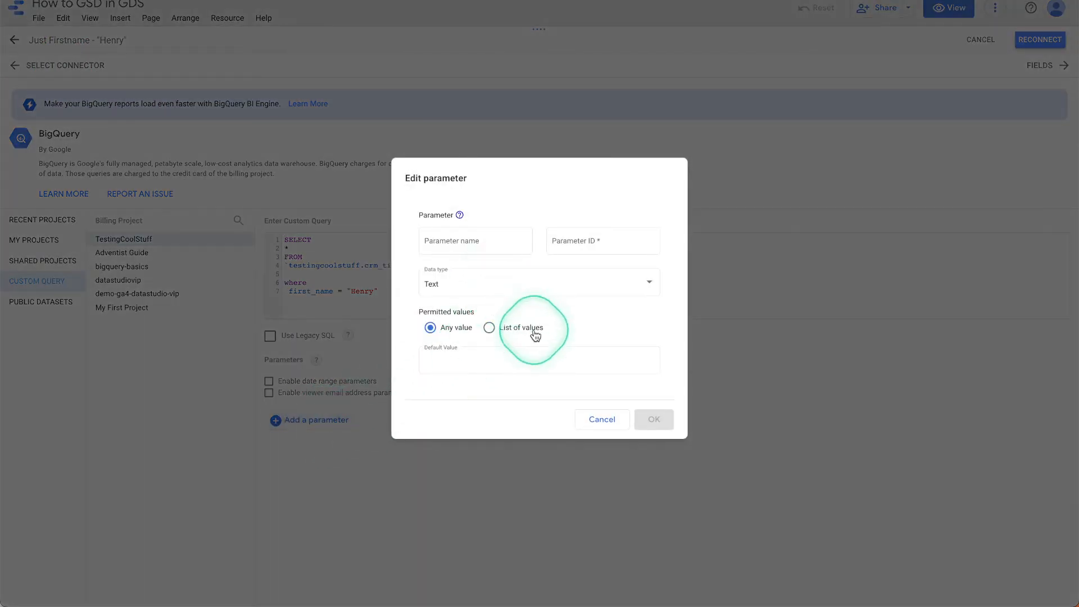
pyautogui.click(495, 352)
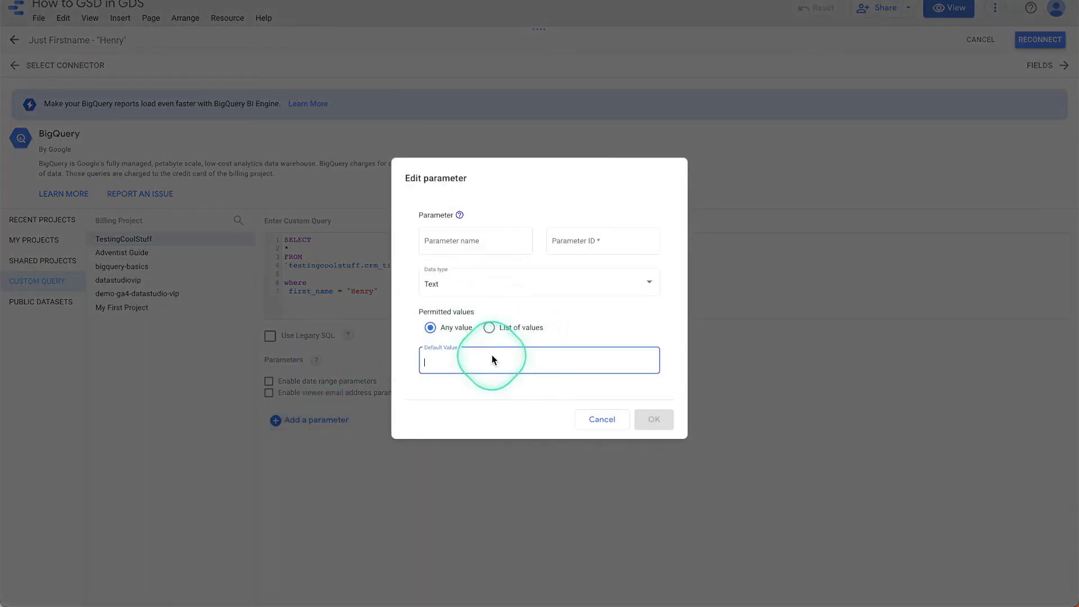
pyautogui.write('Henry')
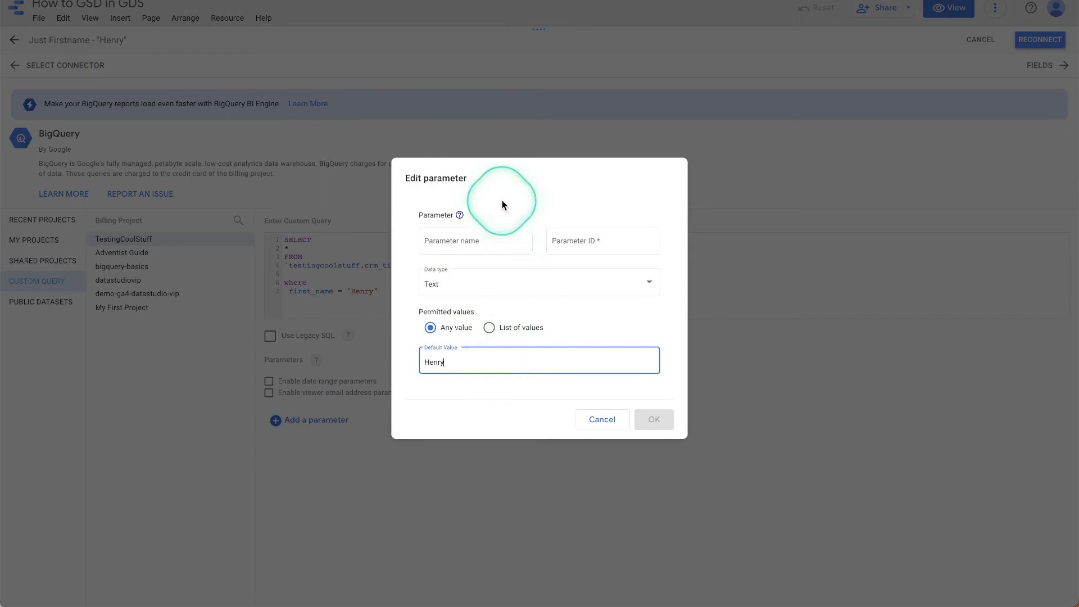
# Name the new query parameter First Name, with both words capitalized.
pyautogui.click(488, 239)
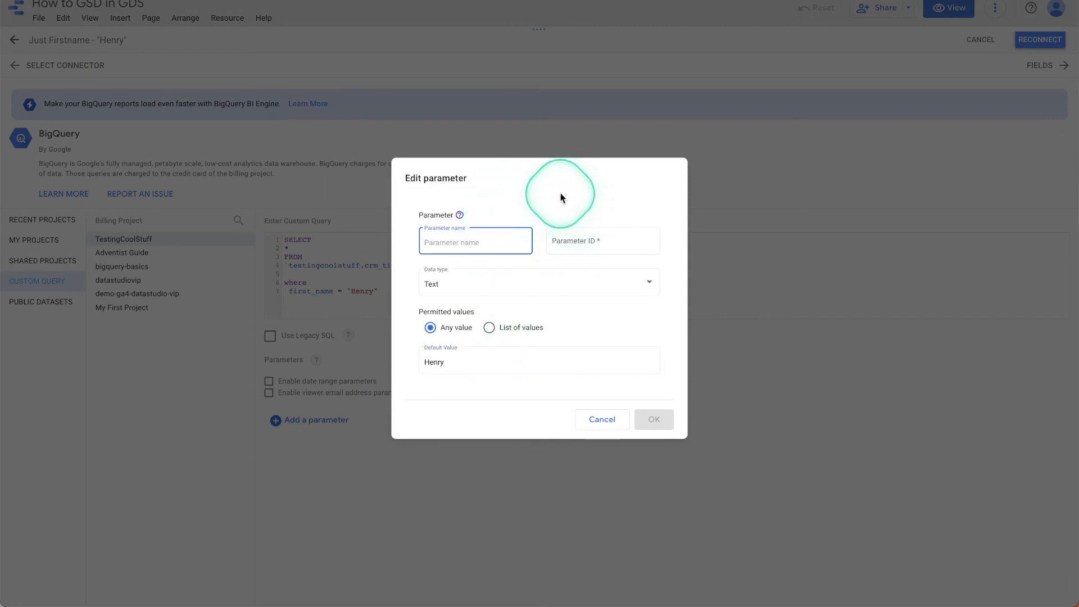
pyautogui.write('firstn')
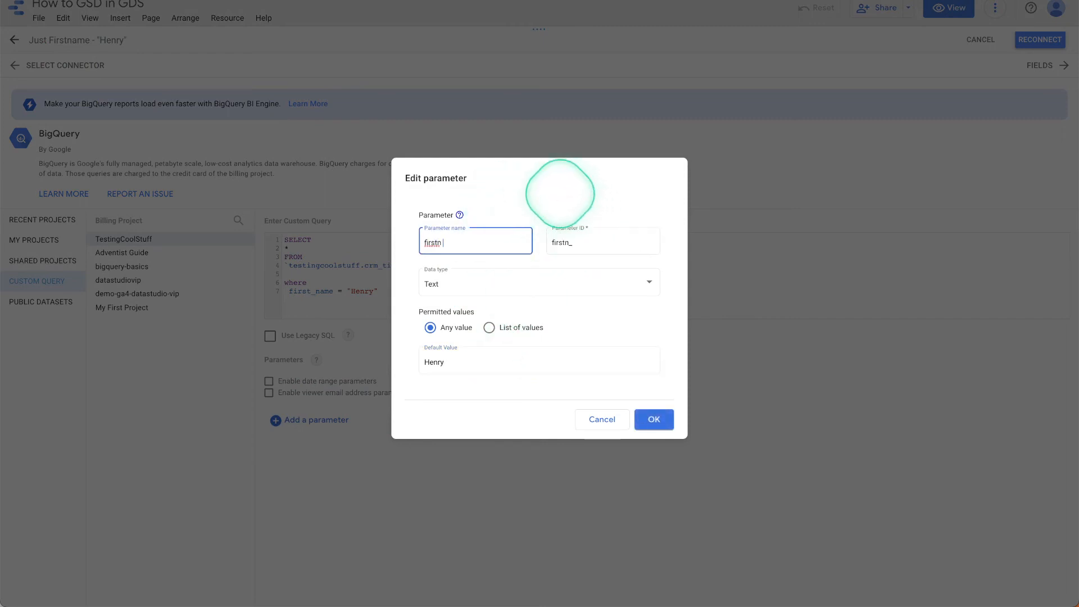
pyautogui.press('BackSpace')
pyautogui.press('BackSpace')
pyautogui.write('Name')
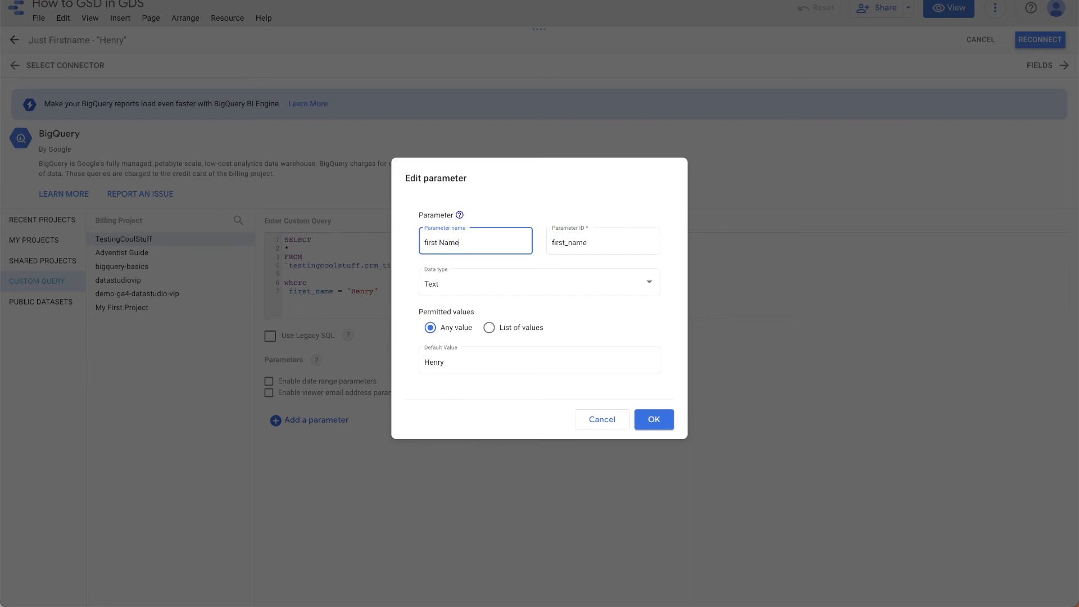
pyautogui.click(425, 238)
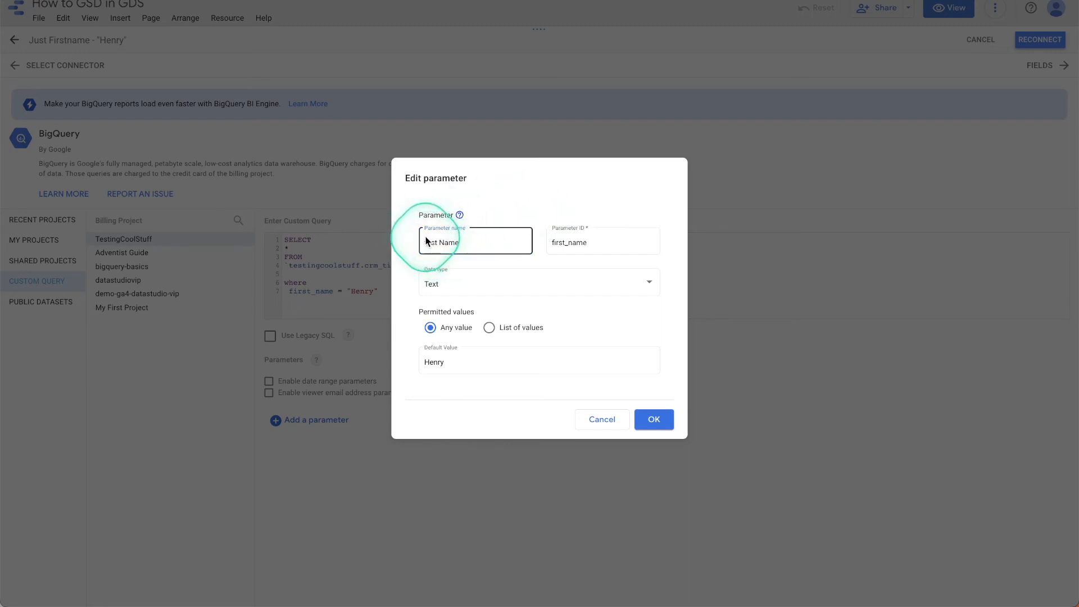
pyautogui.click(426, 241)
pyautogui.press('Delete')
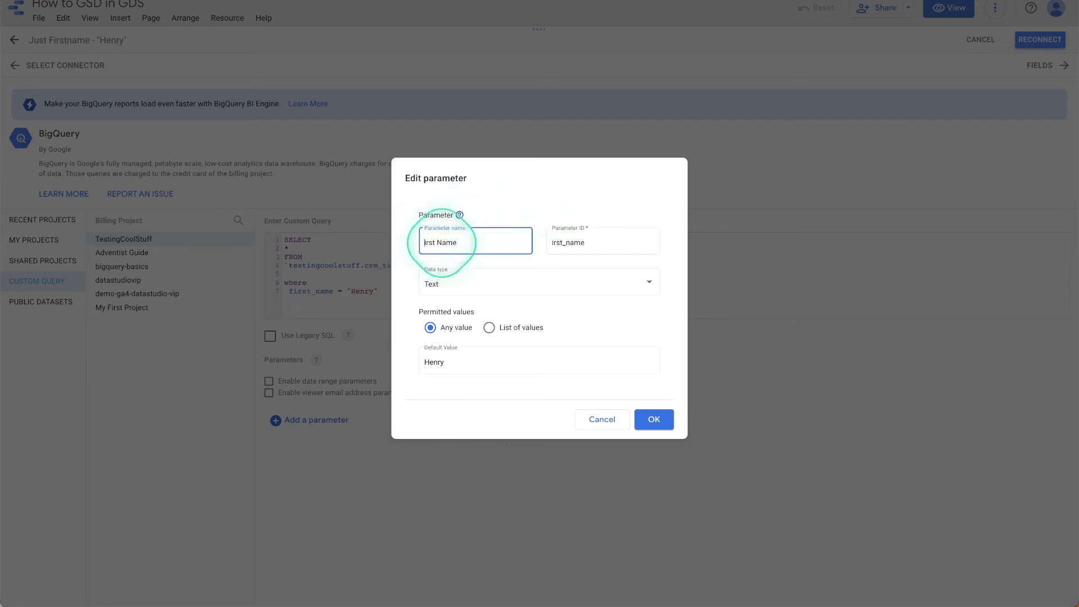
pyautogui.write('F')
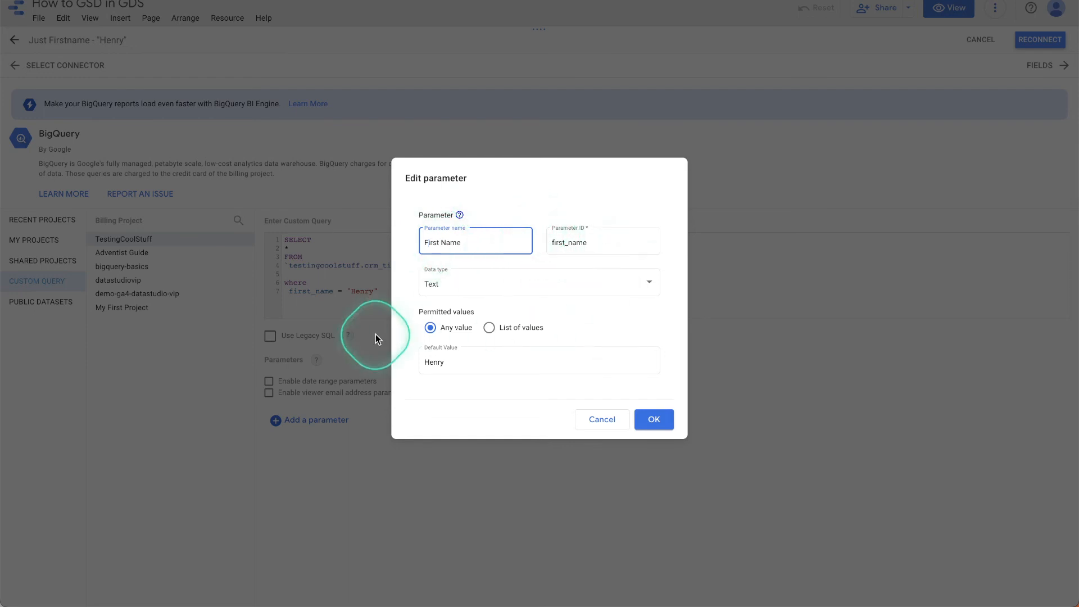
pyautogui.doubleClick(500, 370)
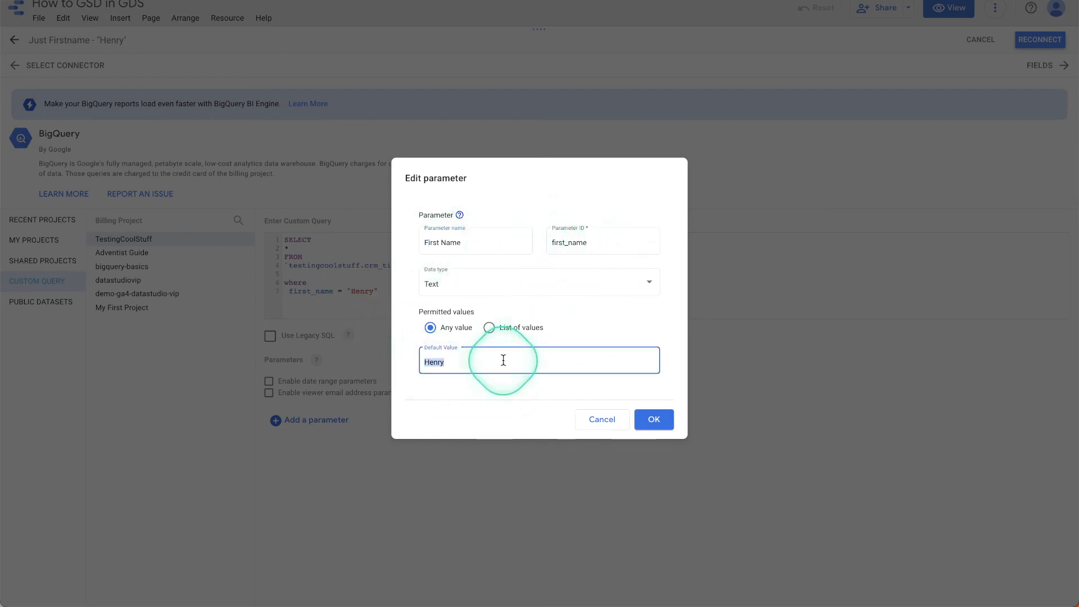
pyautogui.click(654, 420)
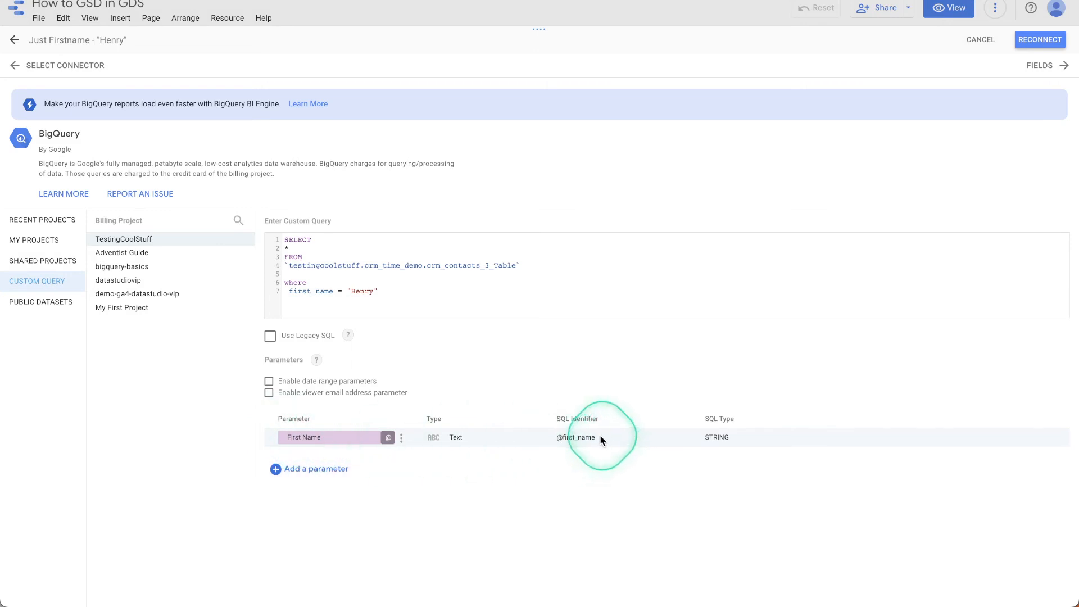
pyautogui.moveTo(596, 438); pyautogui.dragTo(557, 439)
pyautogui.hotkey('ctrl', 'c')
pyautogui.click(406, 306)
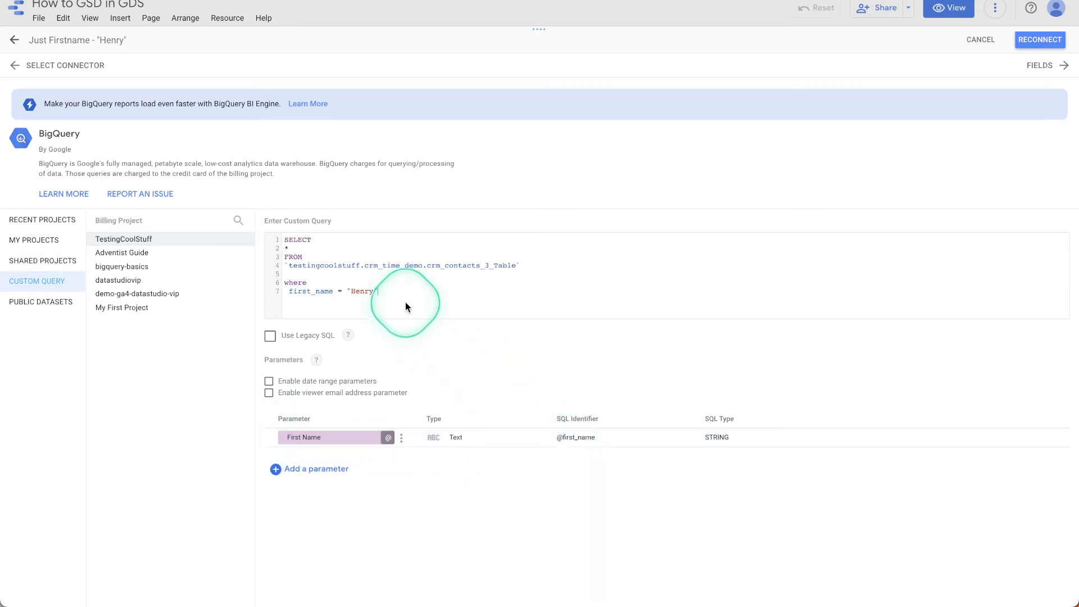
pyautogui.moveTo(393, 292); pyautogui.dragTo(347, 292)
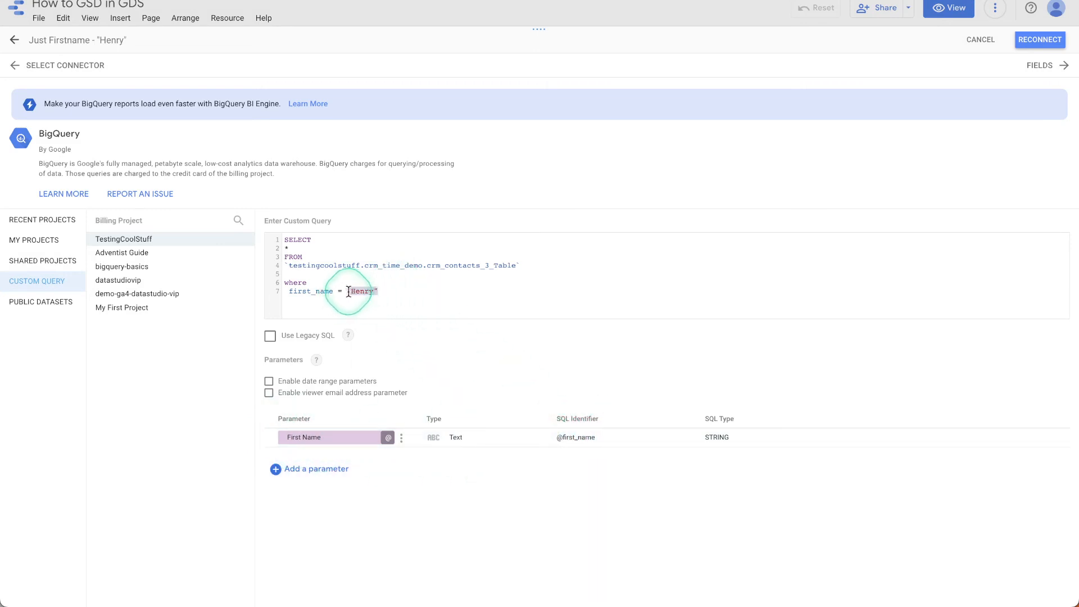
pyautogui.hotkey('ctrl', 'v')
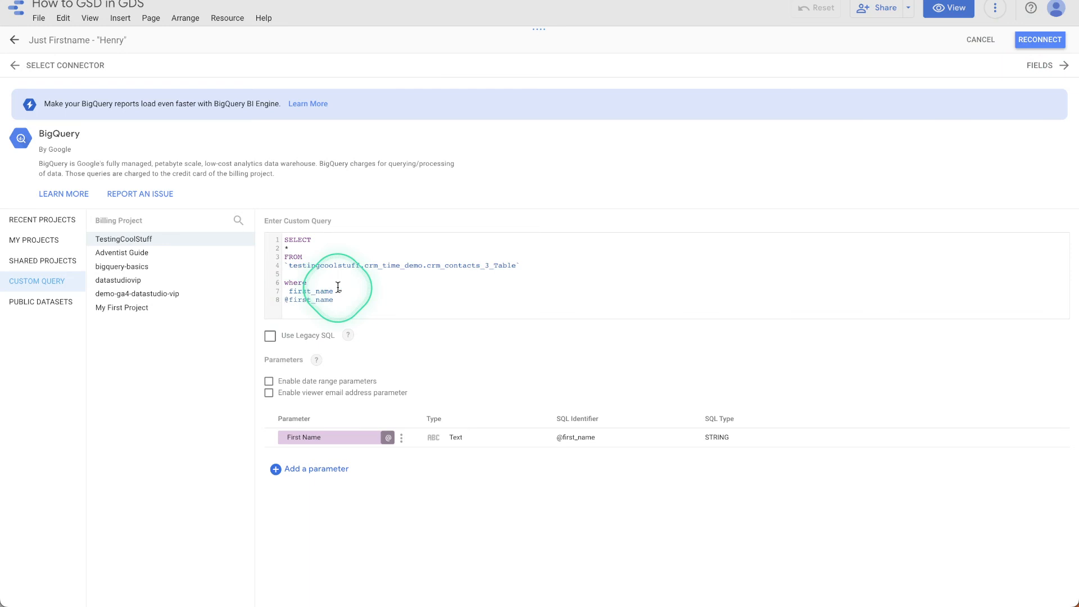
pyautogui.press('Delete')
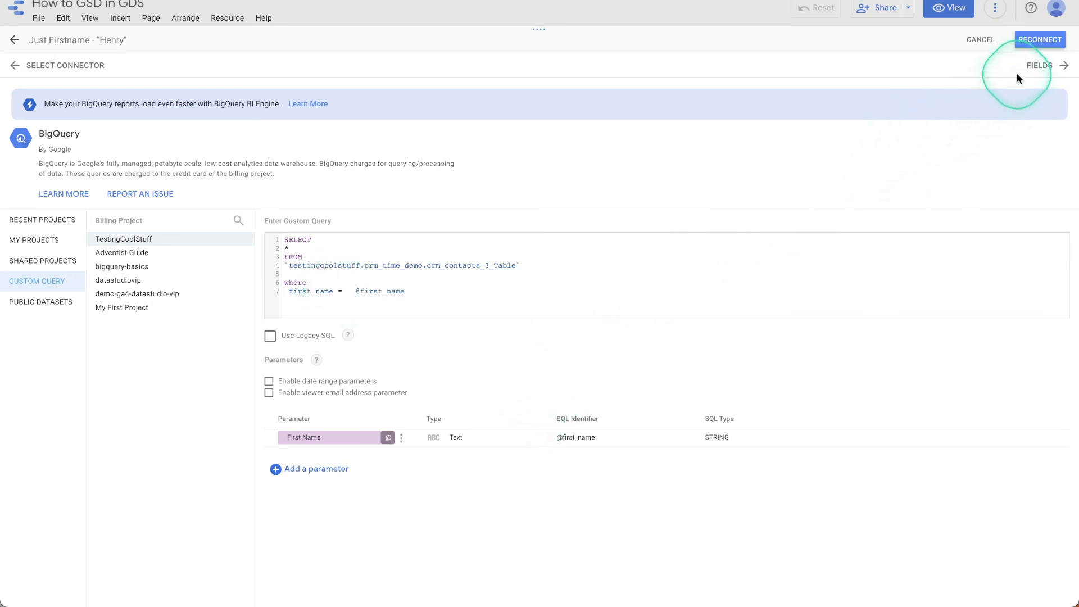
# Reconnect the data source with the connection changes applied, and return to the report page.
pyautogui.click(1031, 40)
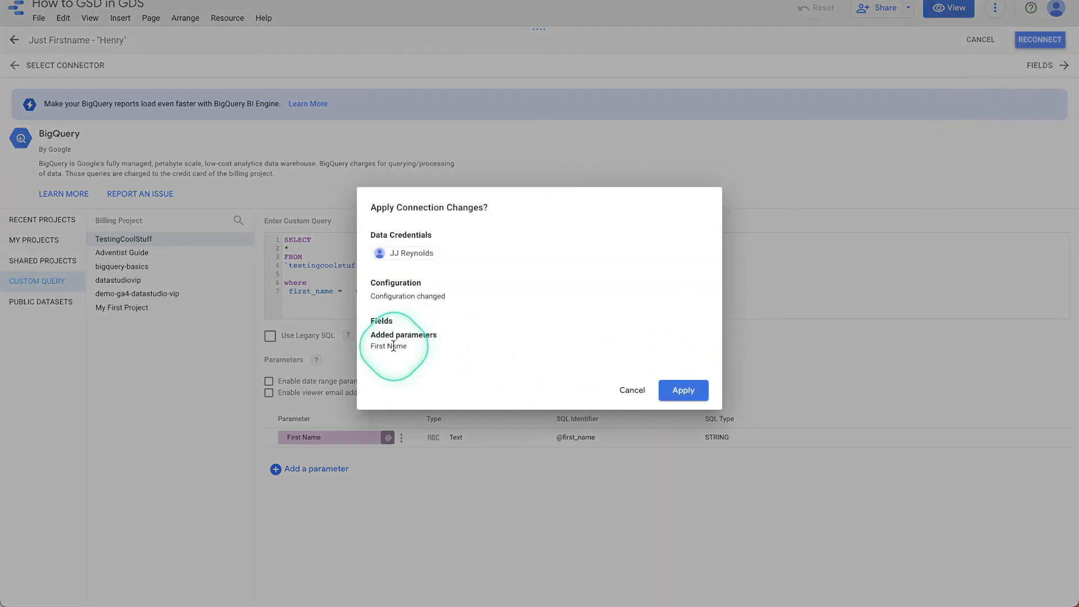
pyautogui.click(686, 387)
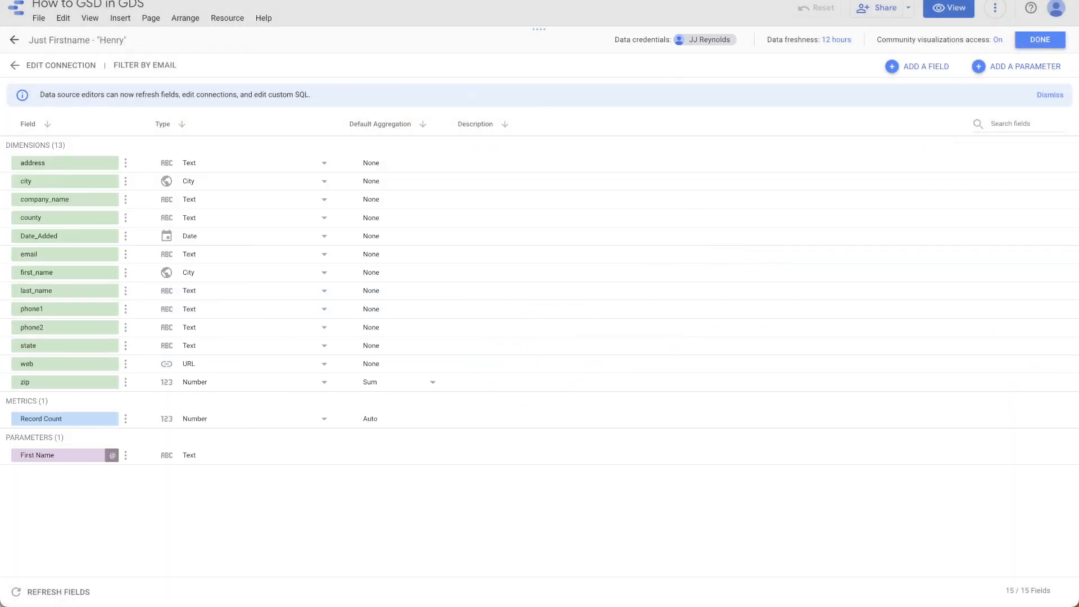
pyautogui.click(1038, 40)
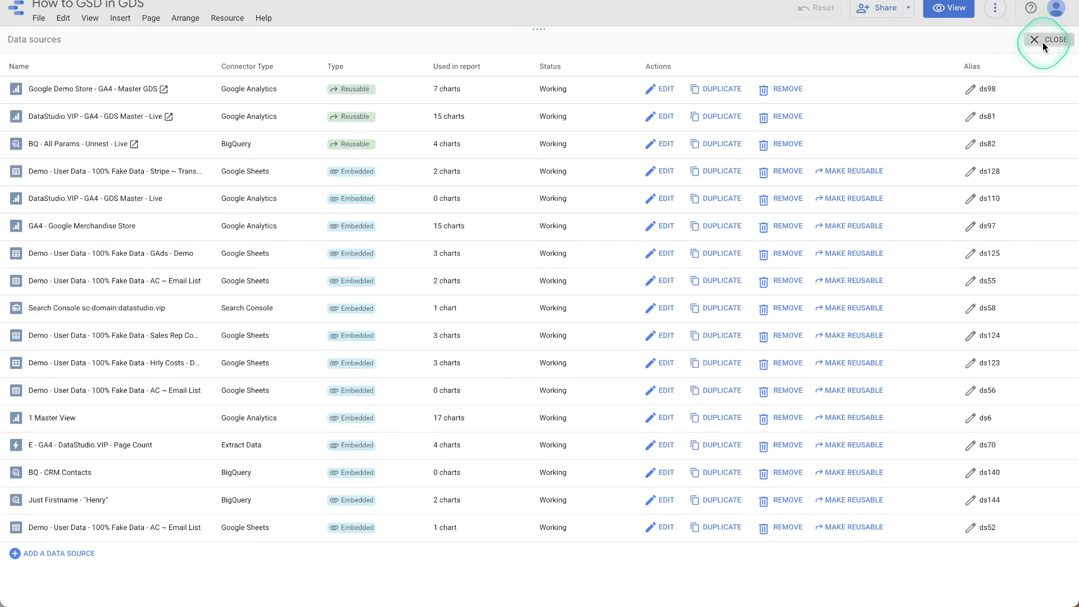
pyautogui.click(1042, 49)
# Add an input box control beside the table and set its control field to the First Name parameter.
pyautogui.click(341, 393)
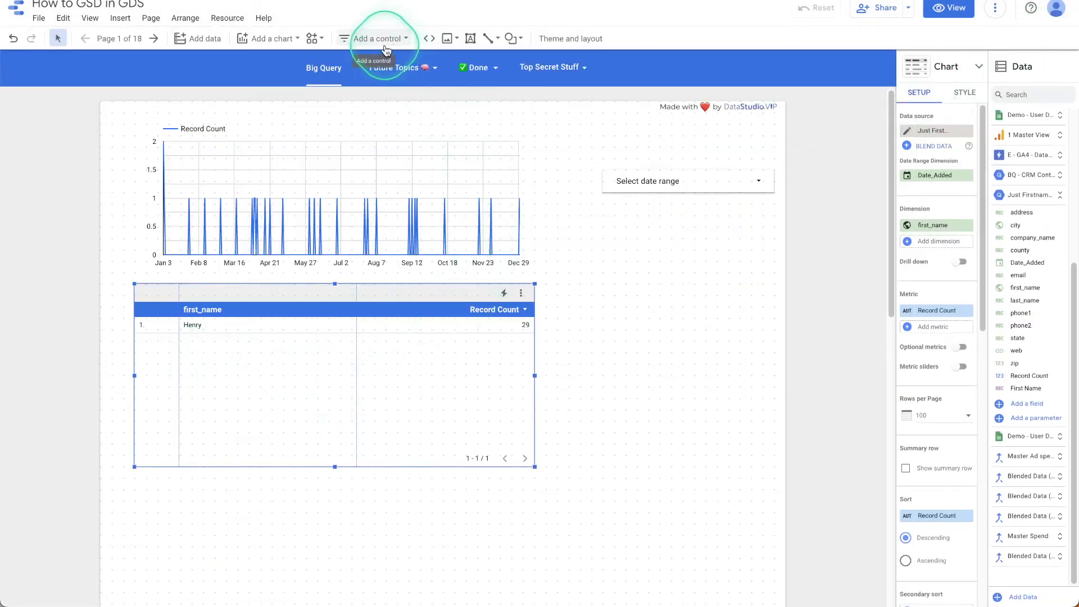
pyautogui.click(361, 38)
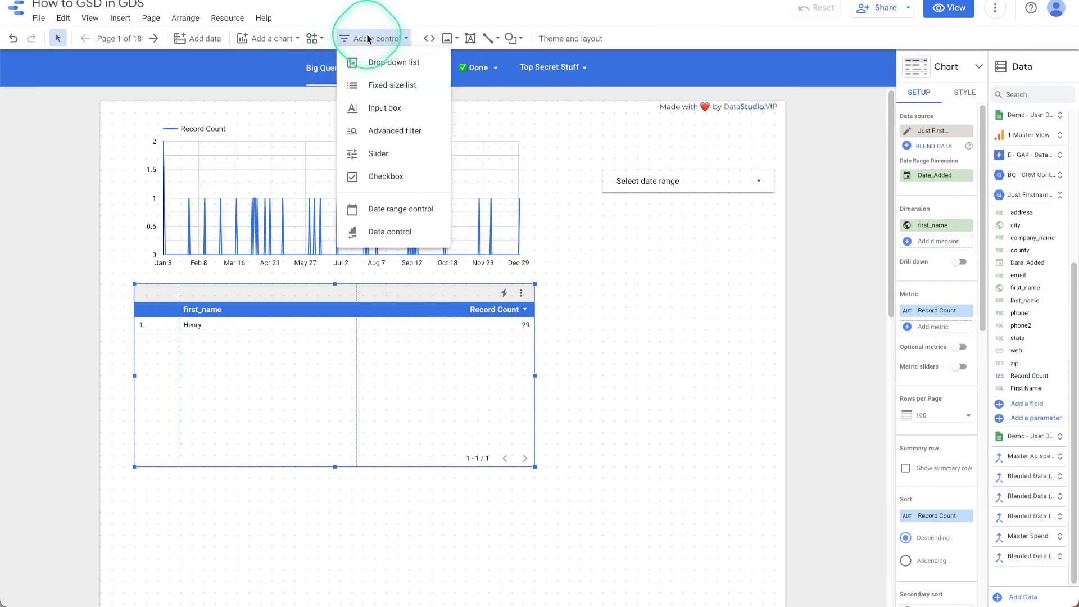
pyautogui.click(414, 108)
pyautogui.click(585, 294)
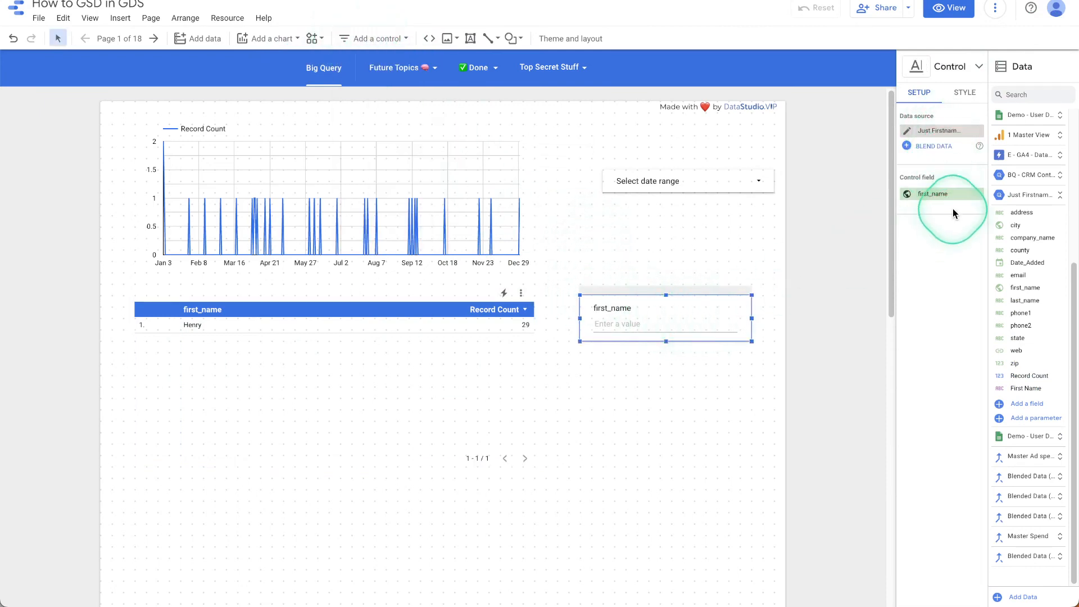
pyautogui.moveTo(1026, 388); pyautogui.dragTo(944, 197)
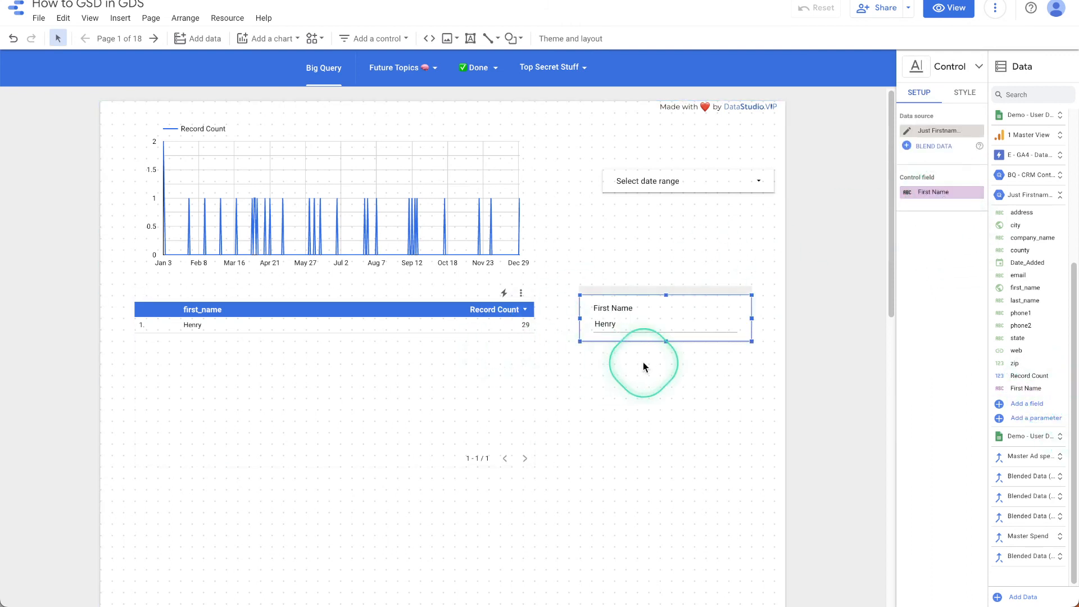
# Test the First Name input box by entering three different first names in turn to filter the chart and table.
pyautogui.doubleClick(620, 325)
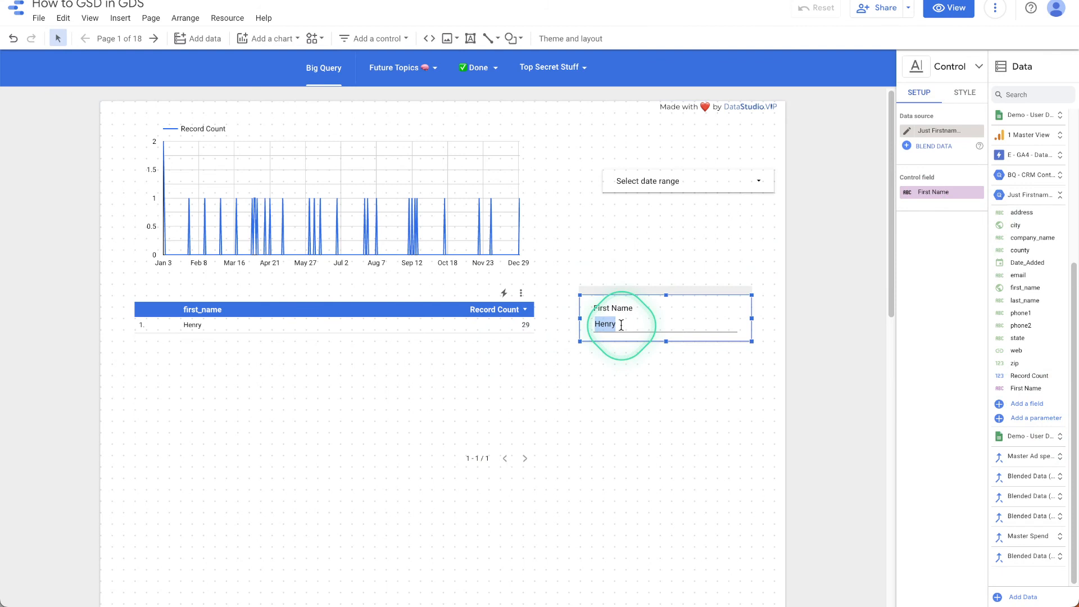
pyautogui.write('Susan')
pyautogui.press('Return')
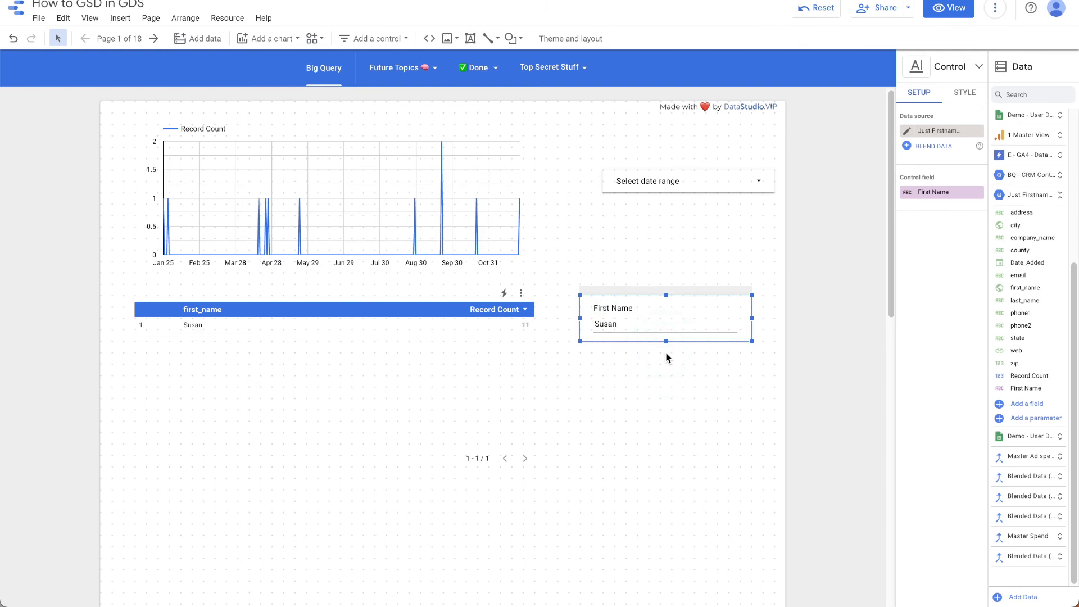
pyautogui.doubleClick(616, 325)
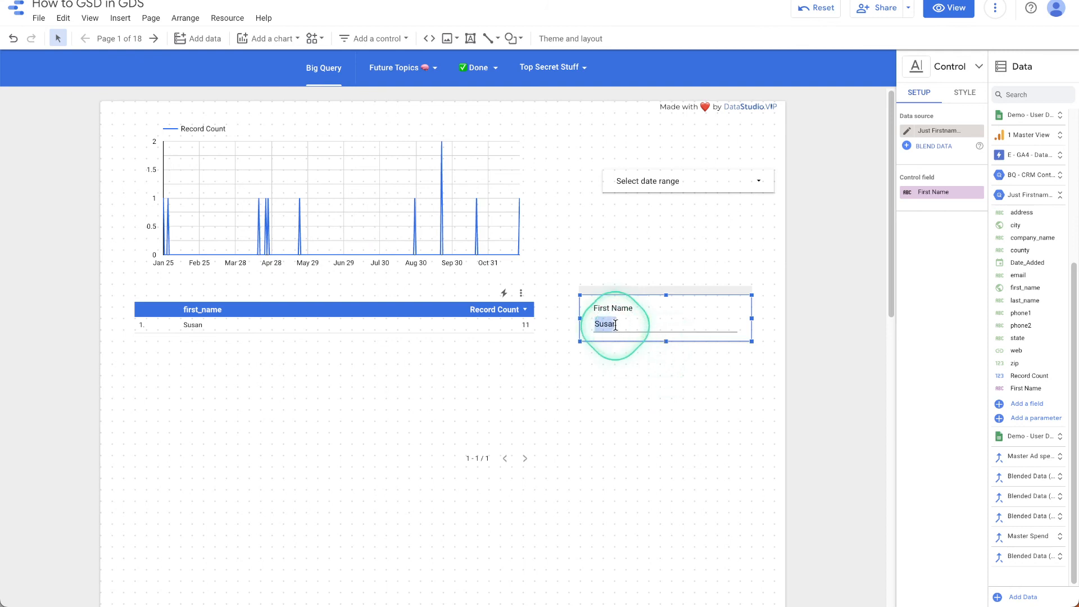
pyautogui.write('Joane')
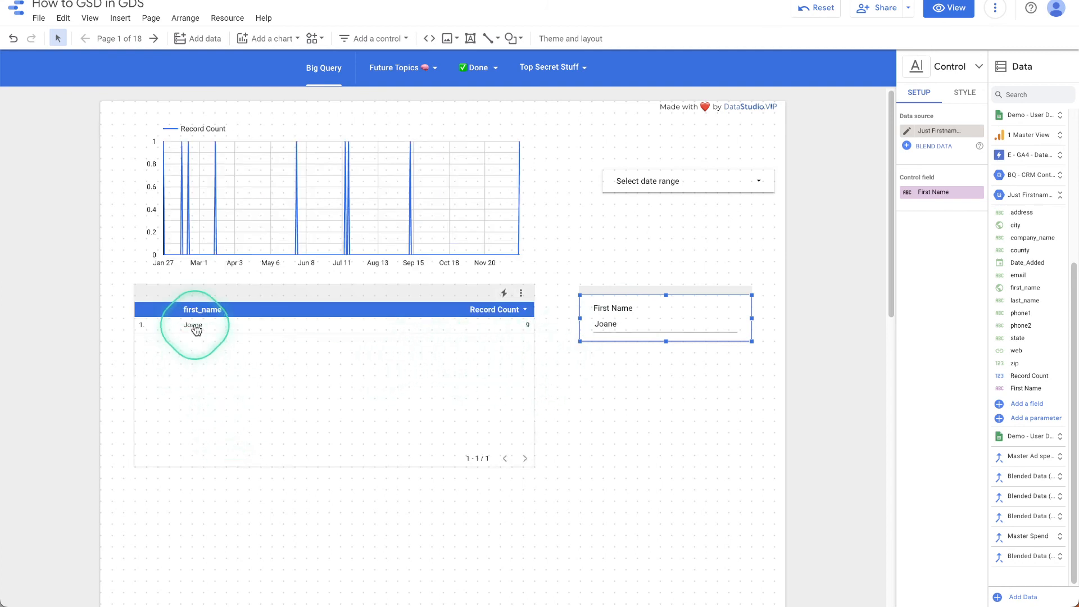
pyautogui.doubleClick(615, 320)
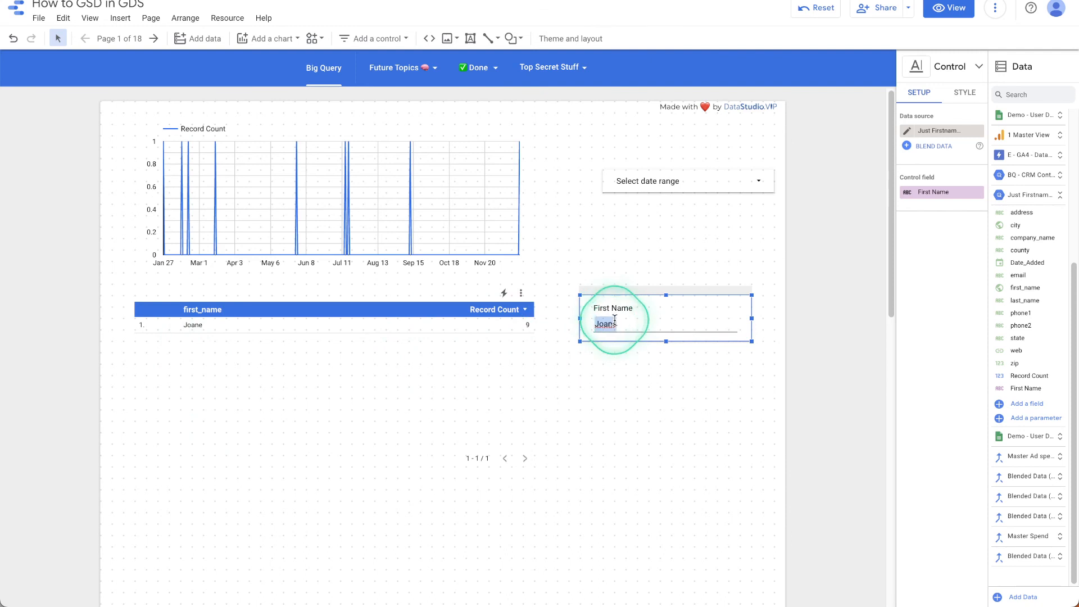
pyautogui.press('BackSpace')
pyautogui.write('Joe')
pyautogui.press('Return')
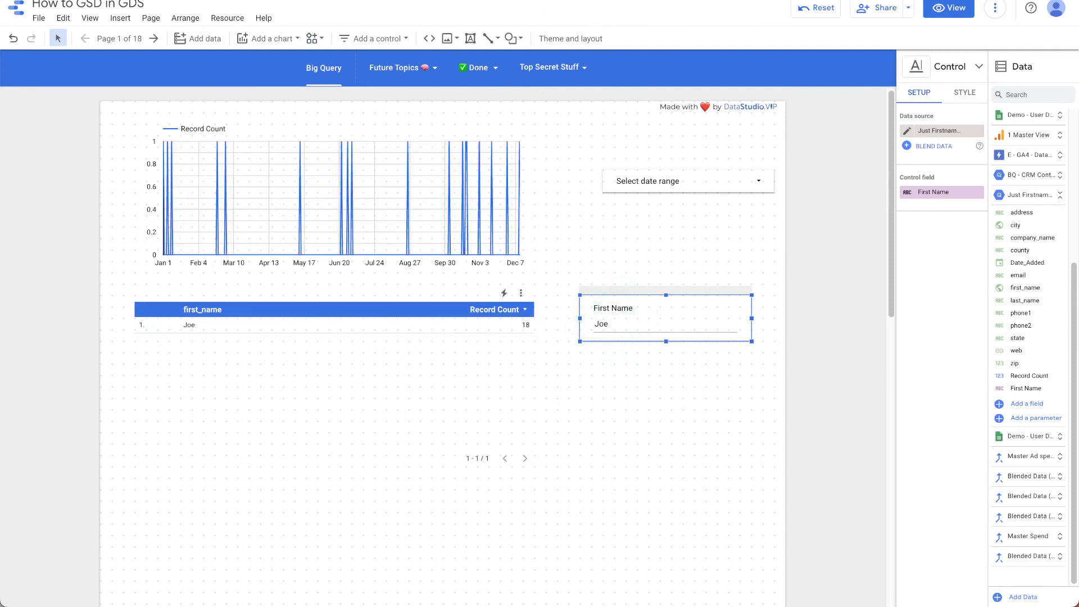